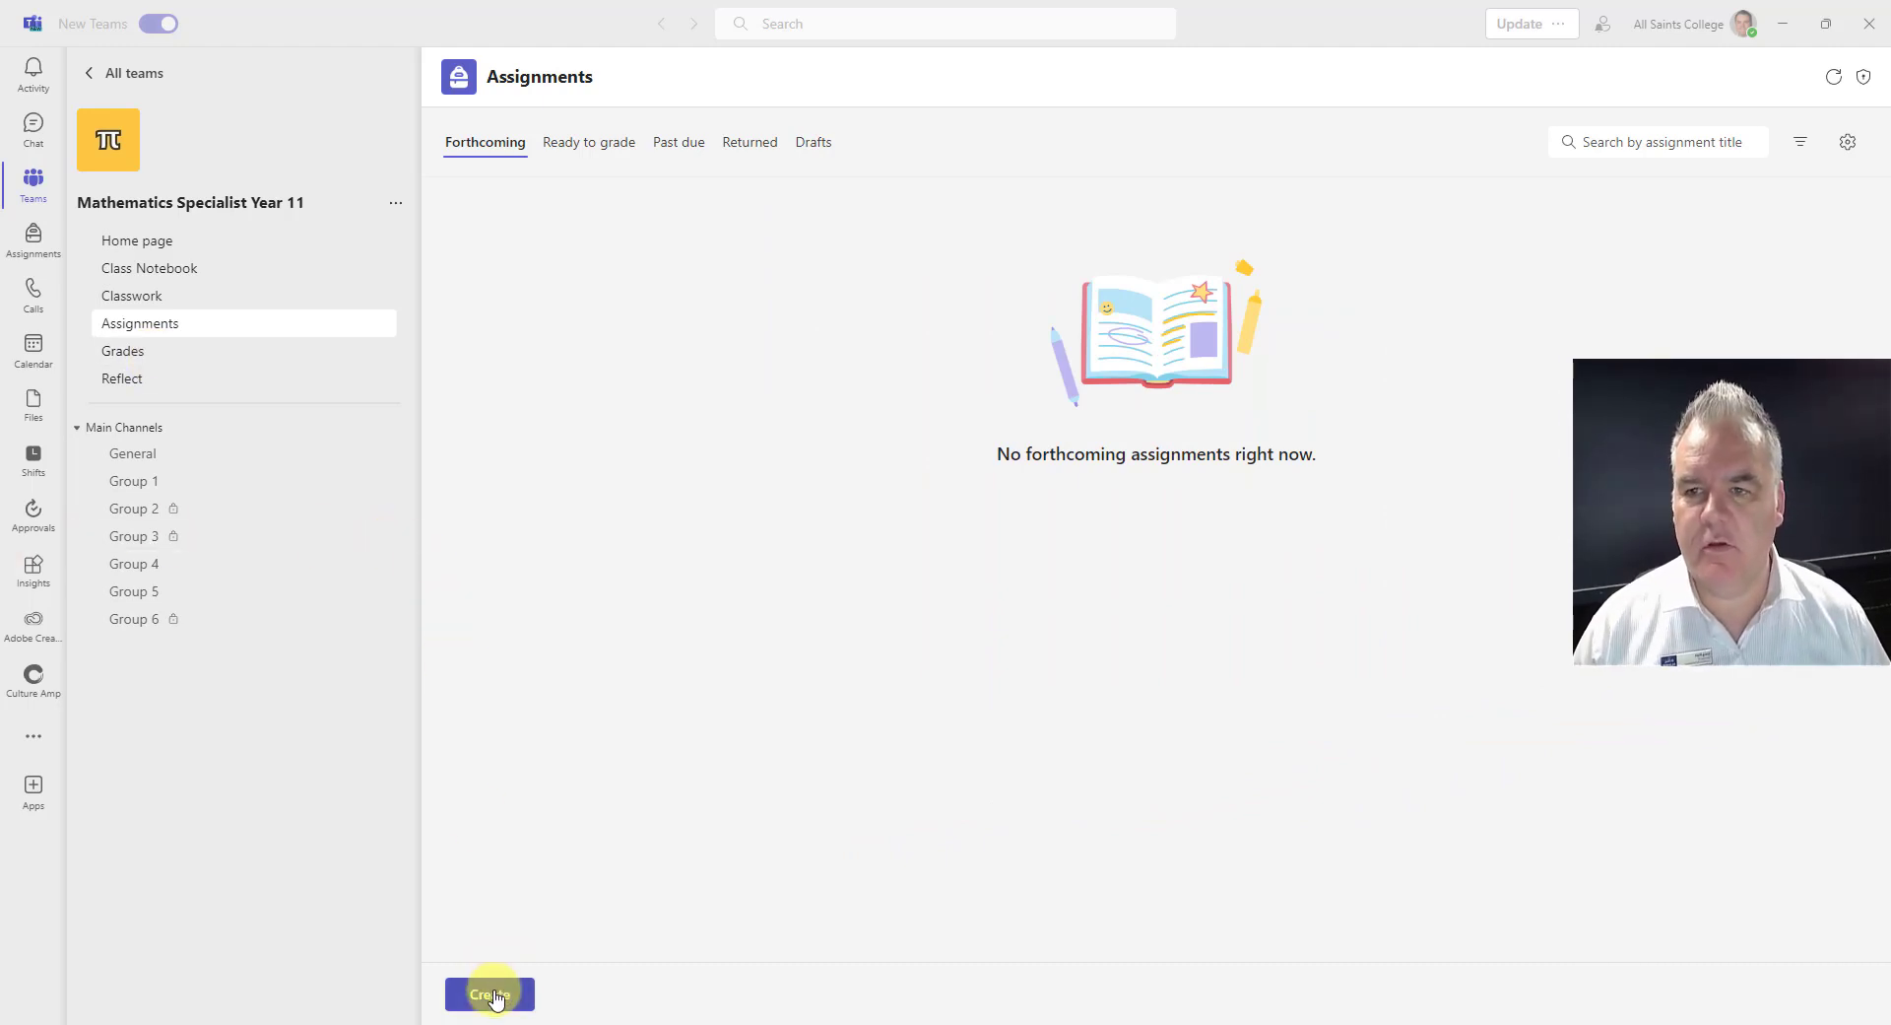
Step: Check the assignments that are ready to grade and start a new assignment titled "Test"
click(610, 144)
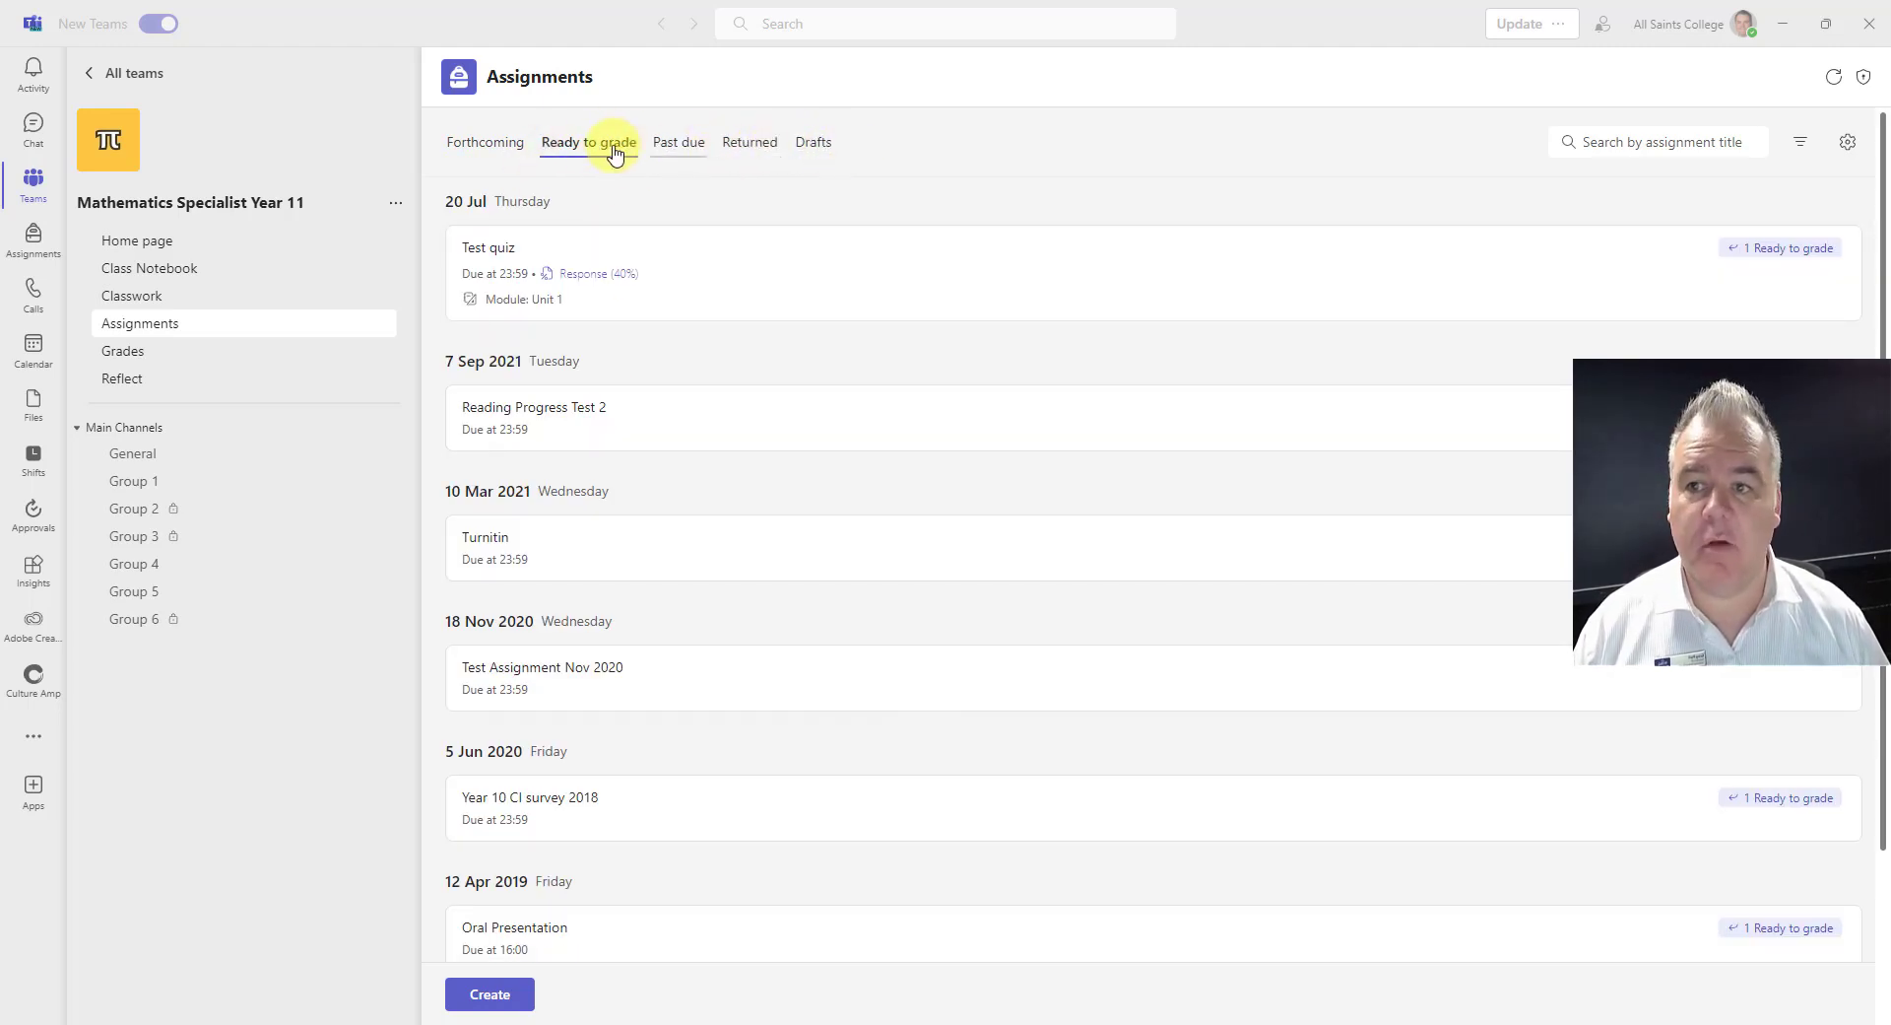
click(457, 147)
click(491, 991)
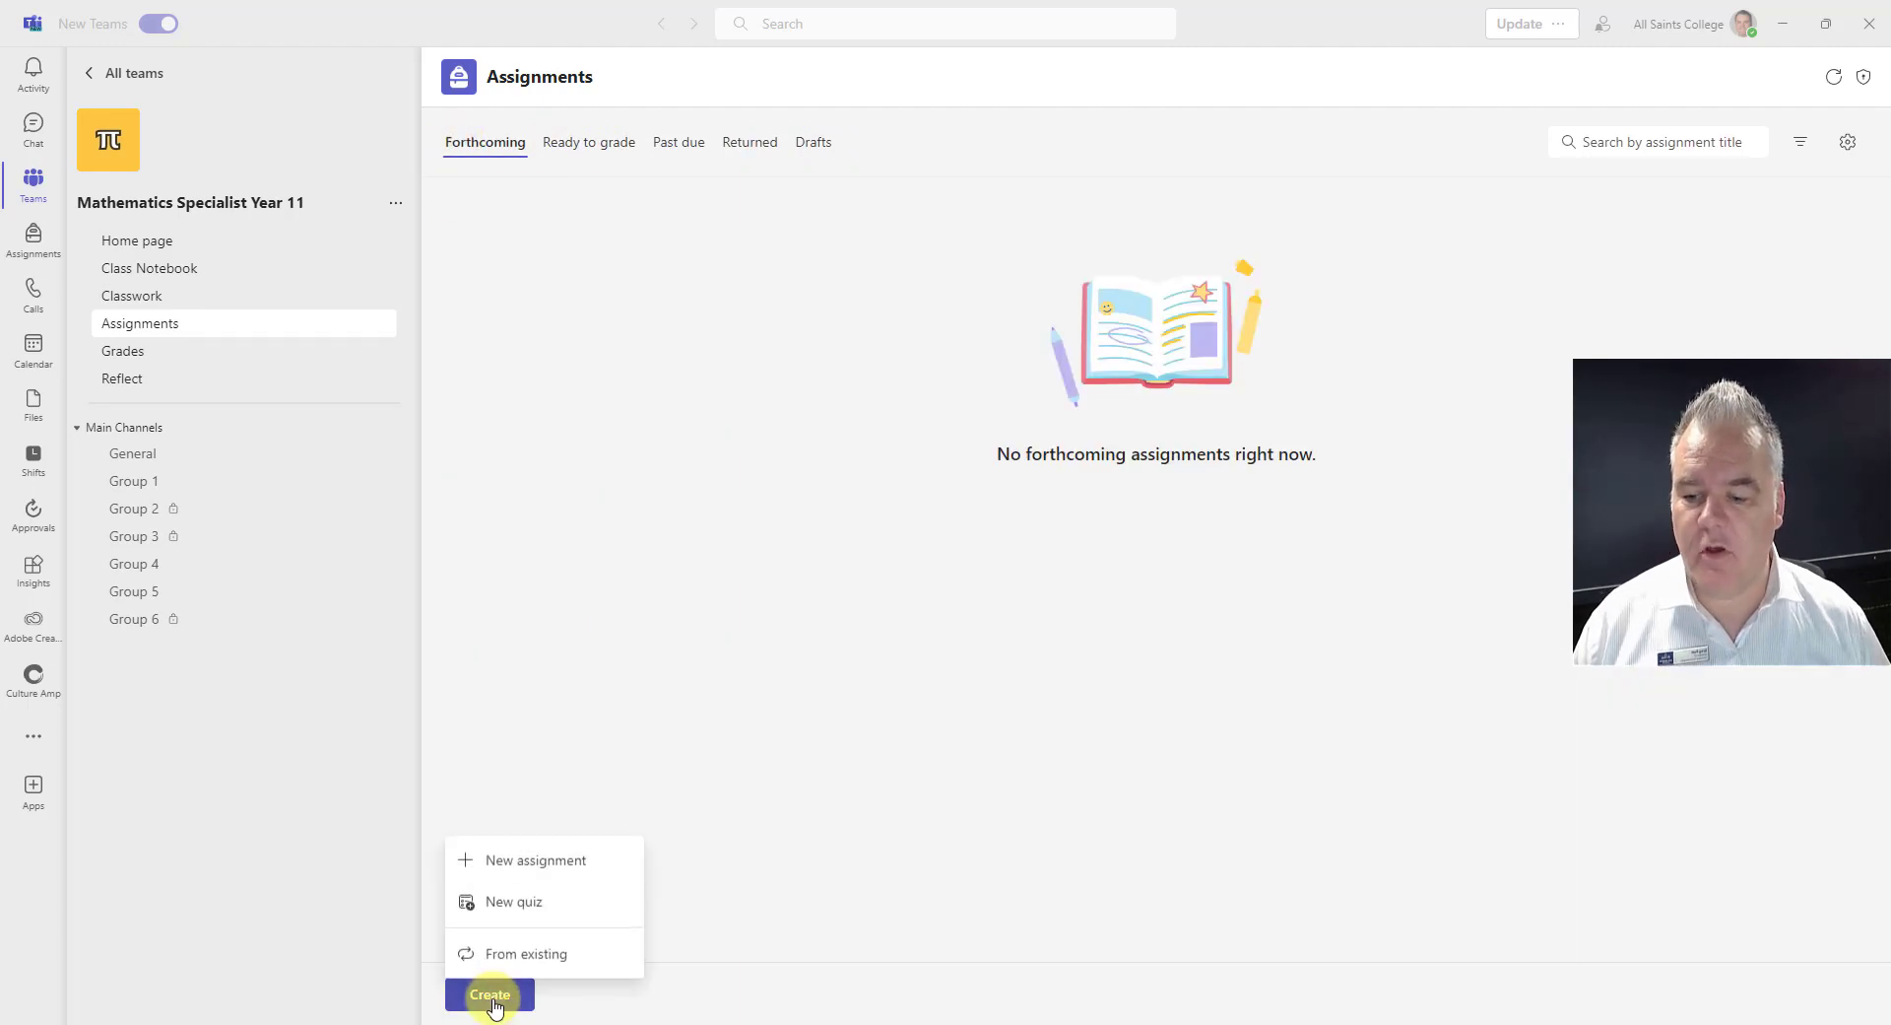
click(548, 863)
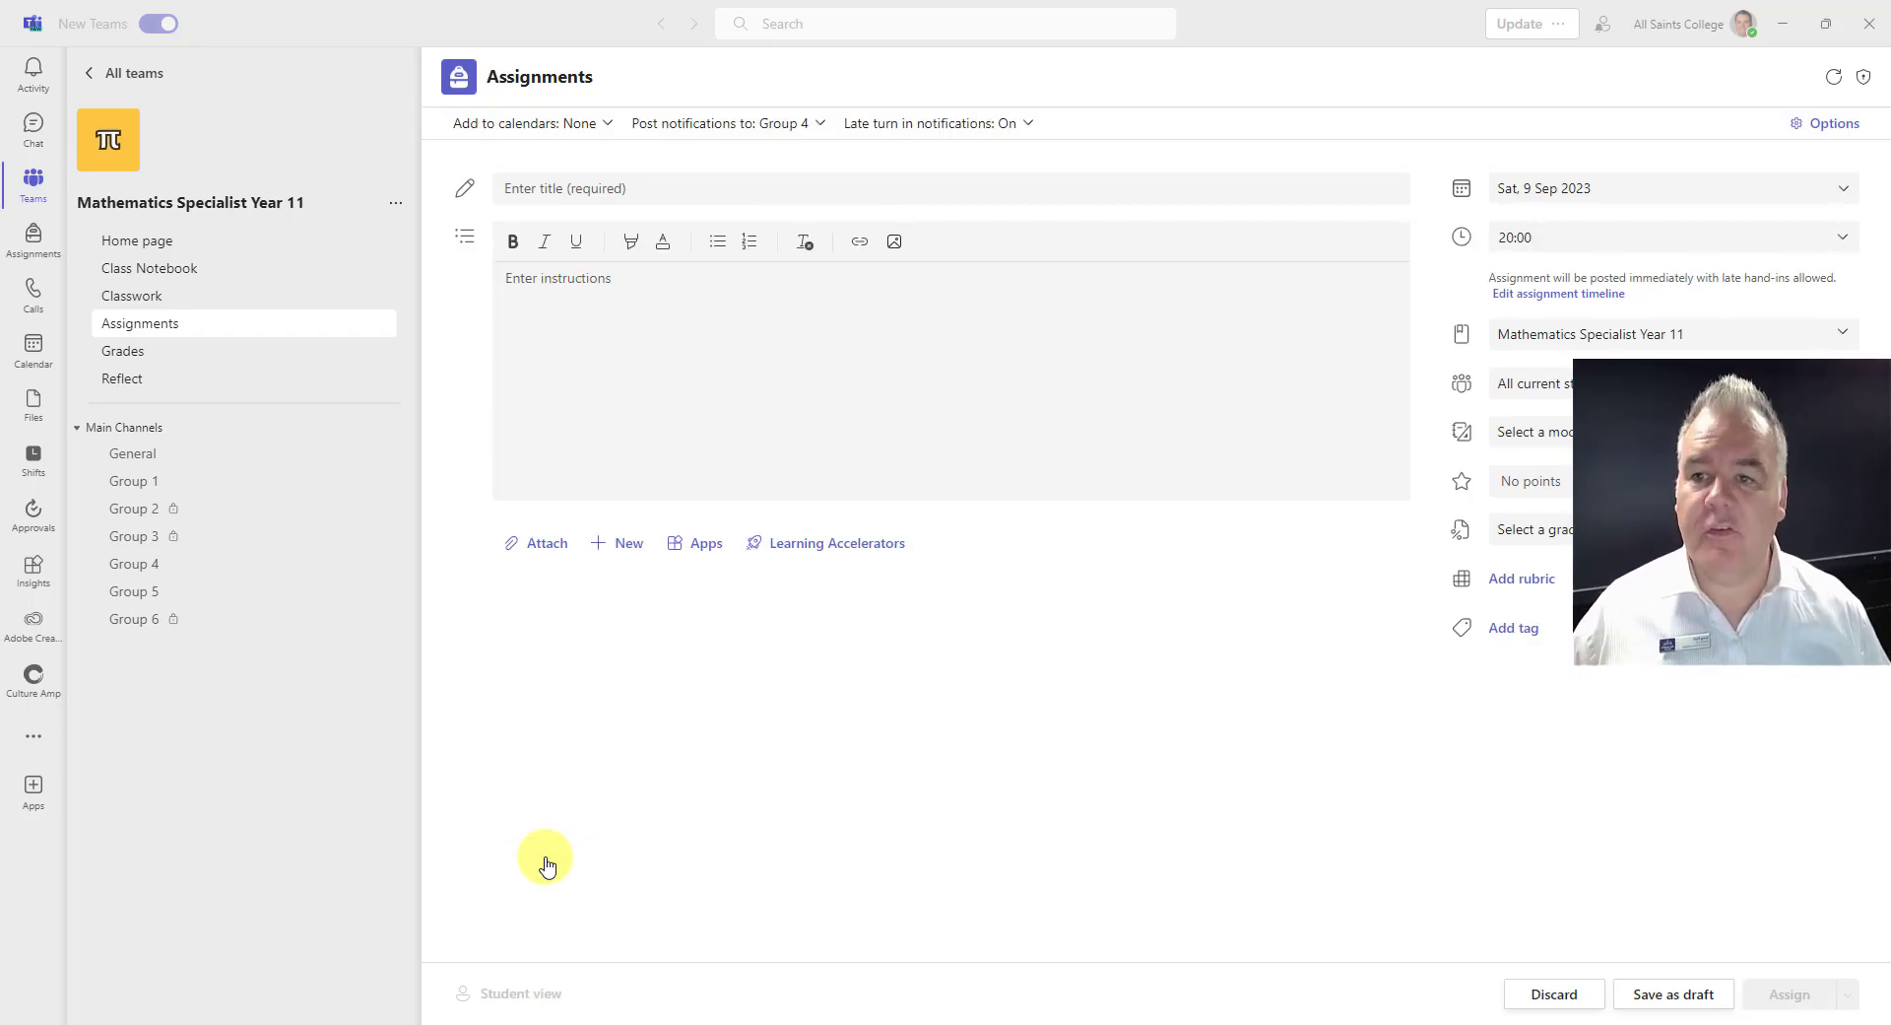
click(630, 187)
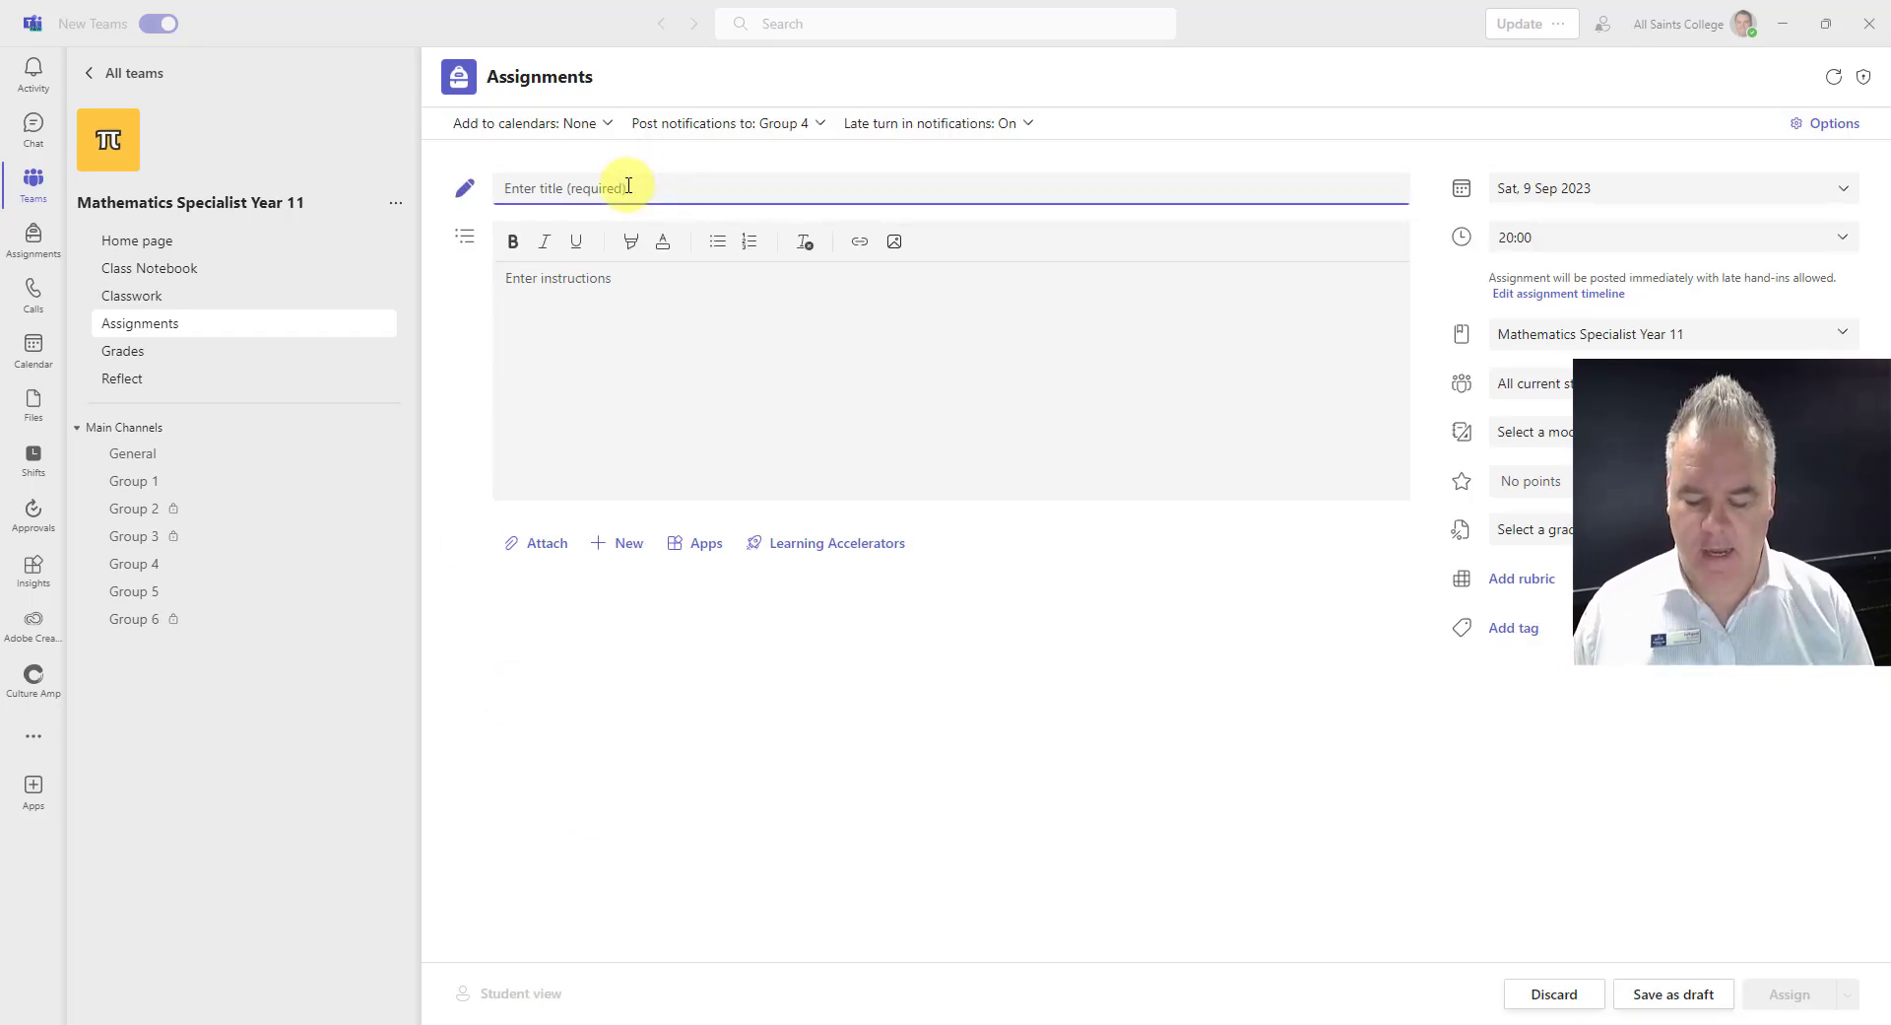
text(Test)
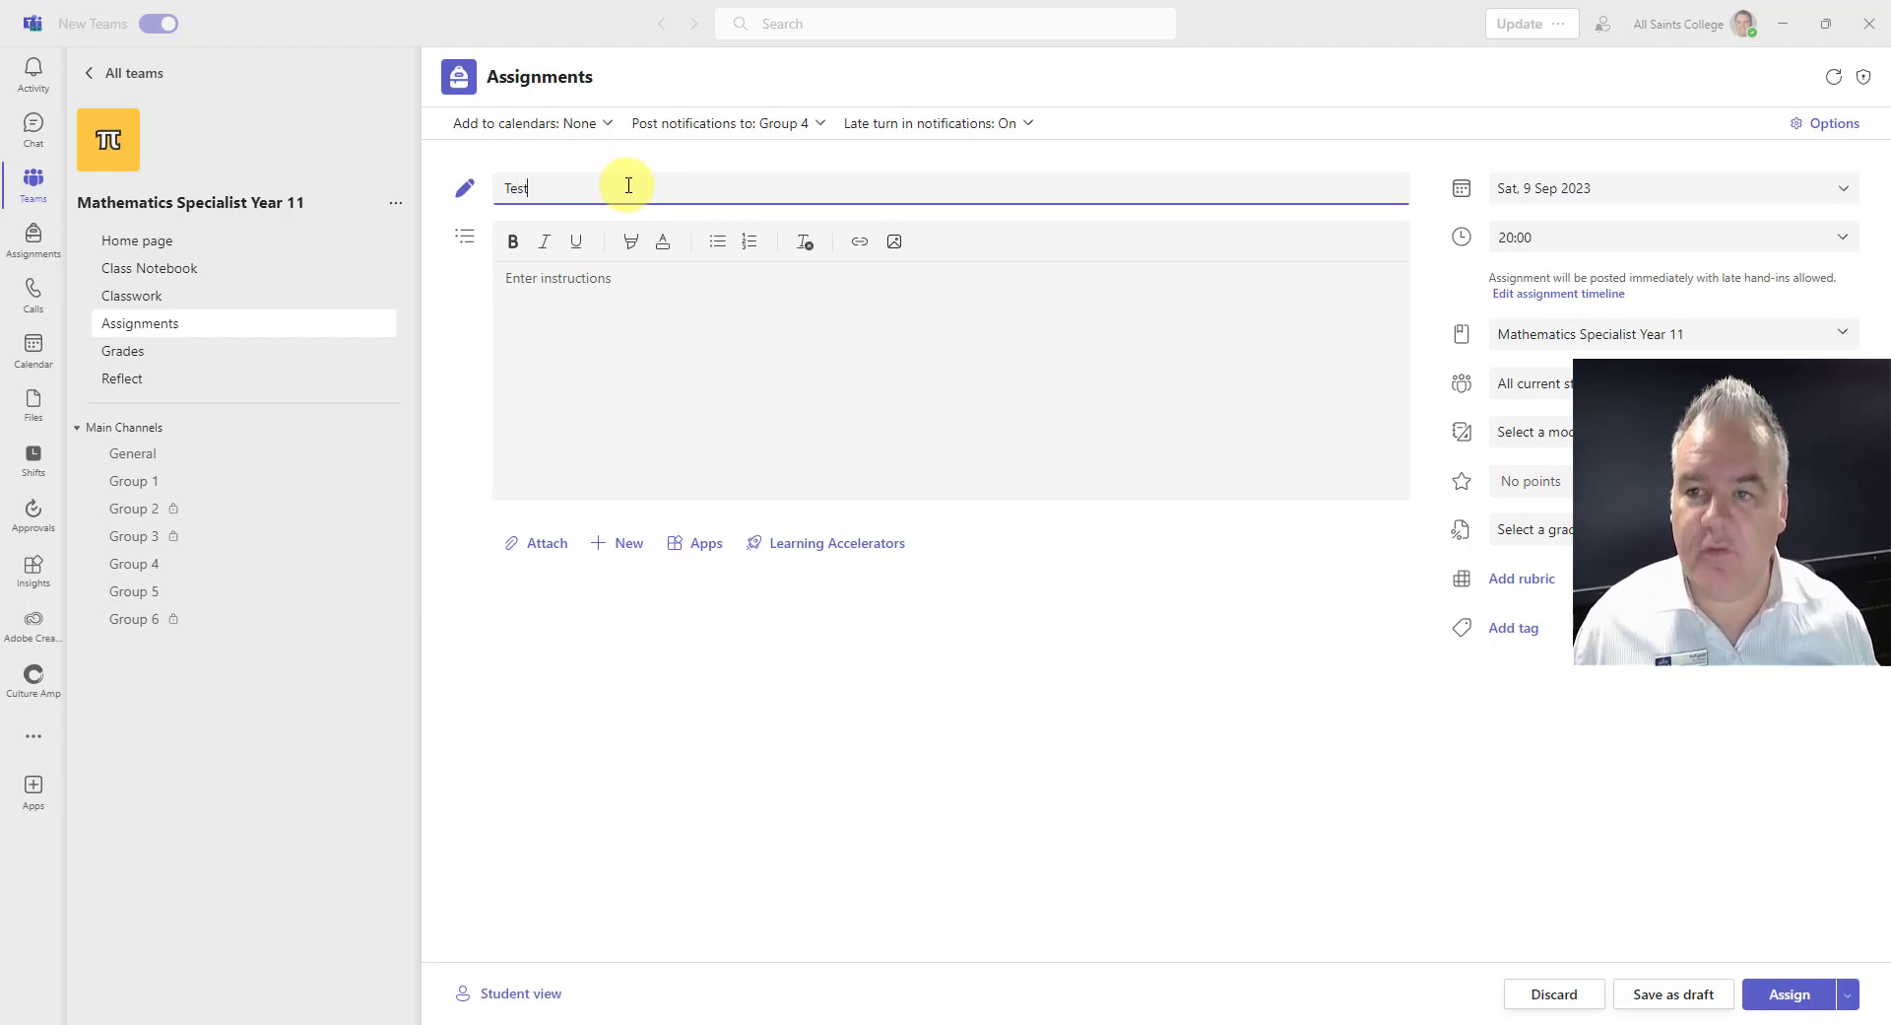
Step: Review the calendar and late turn-in notification options, and post the assignment's notifications to the General channel
click(610, 122)
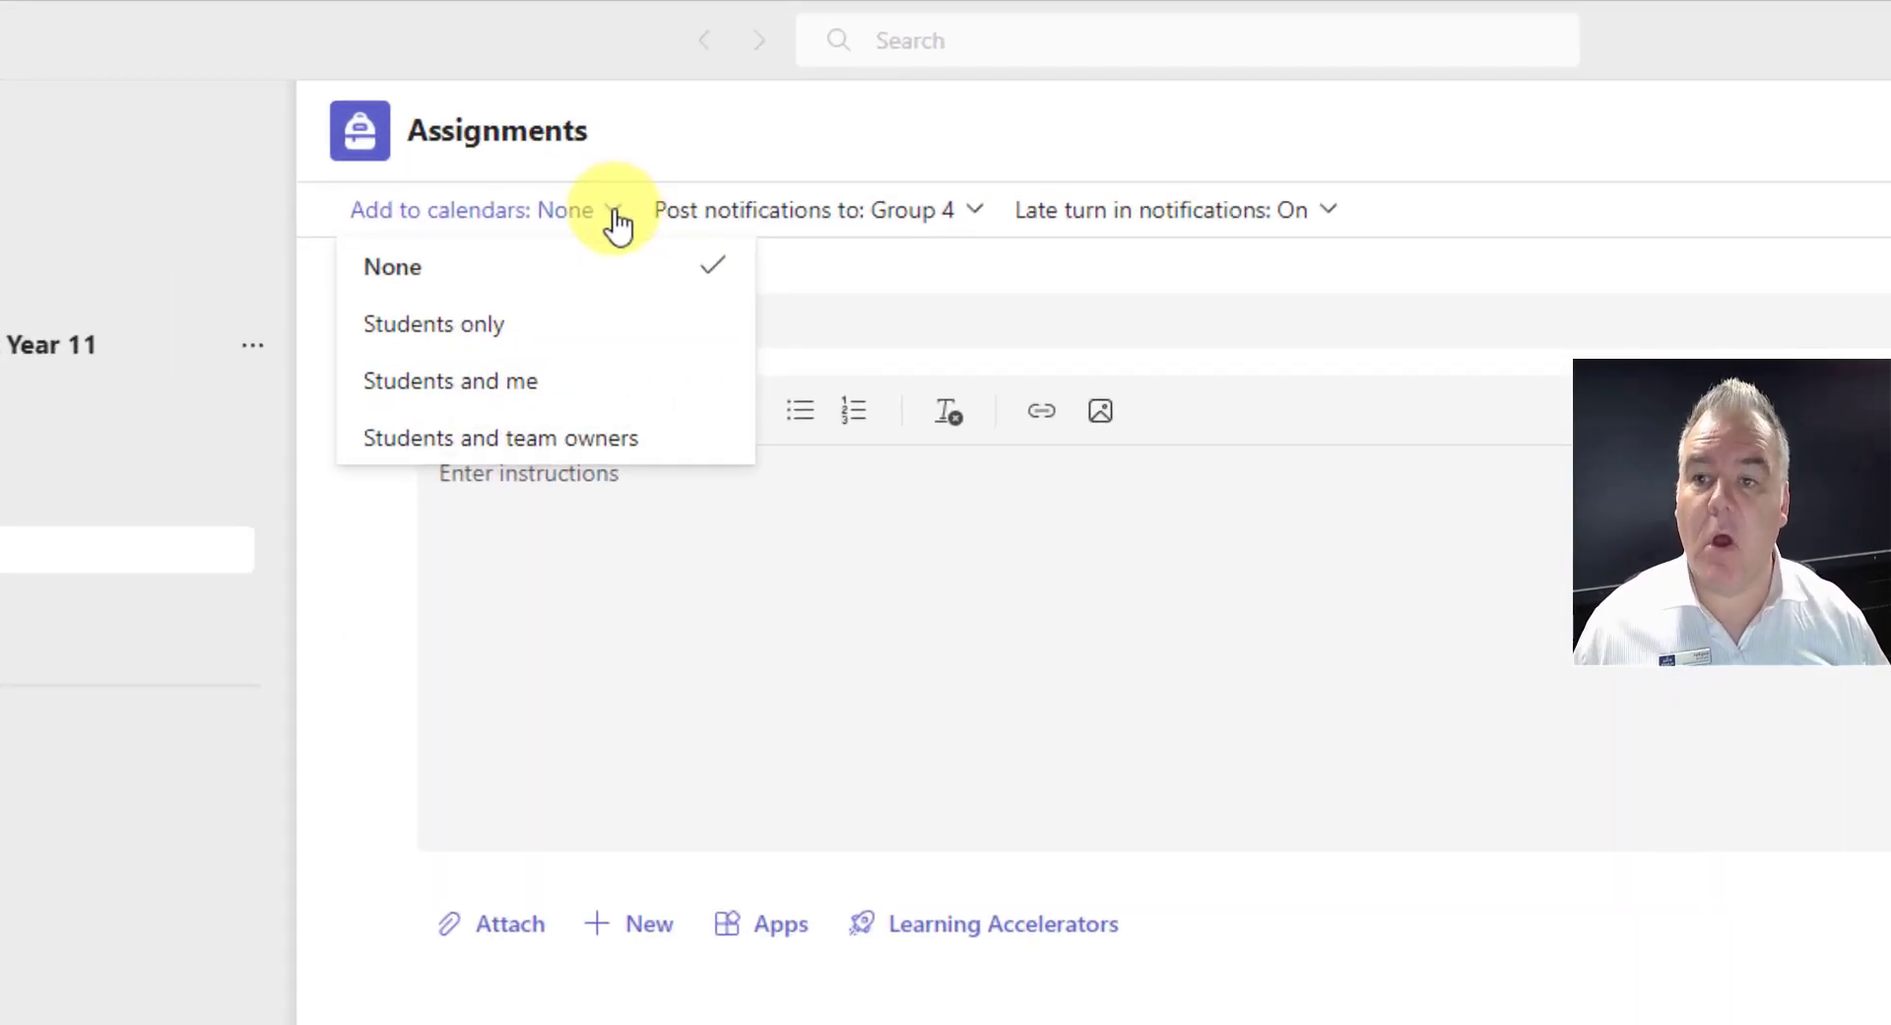
click(973, 218)
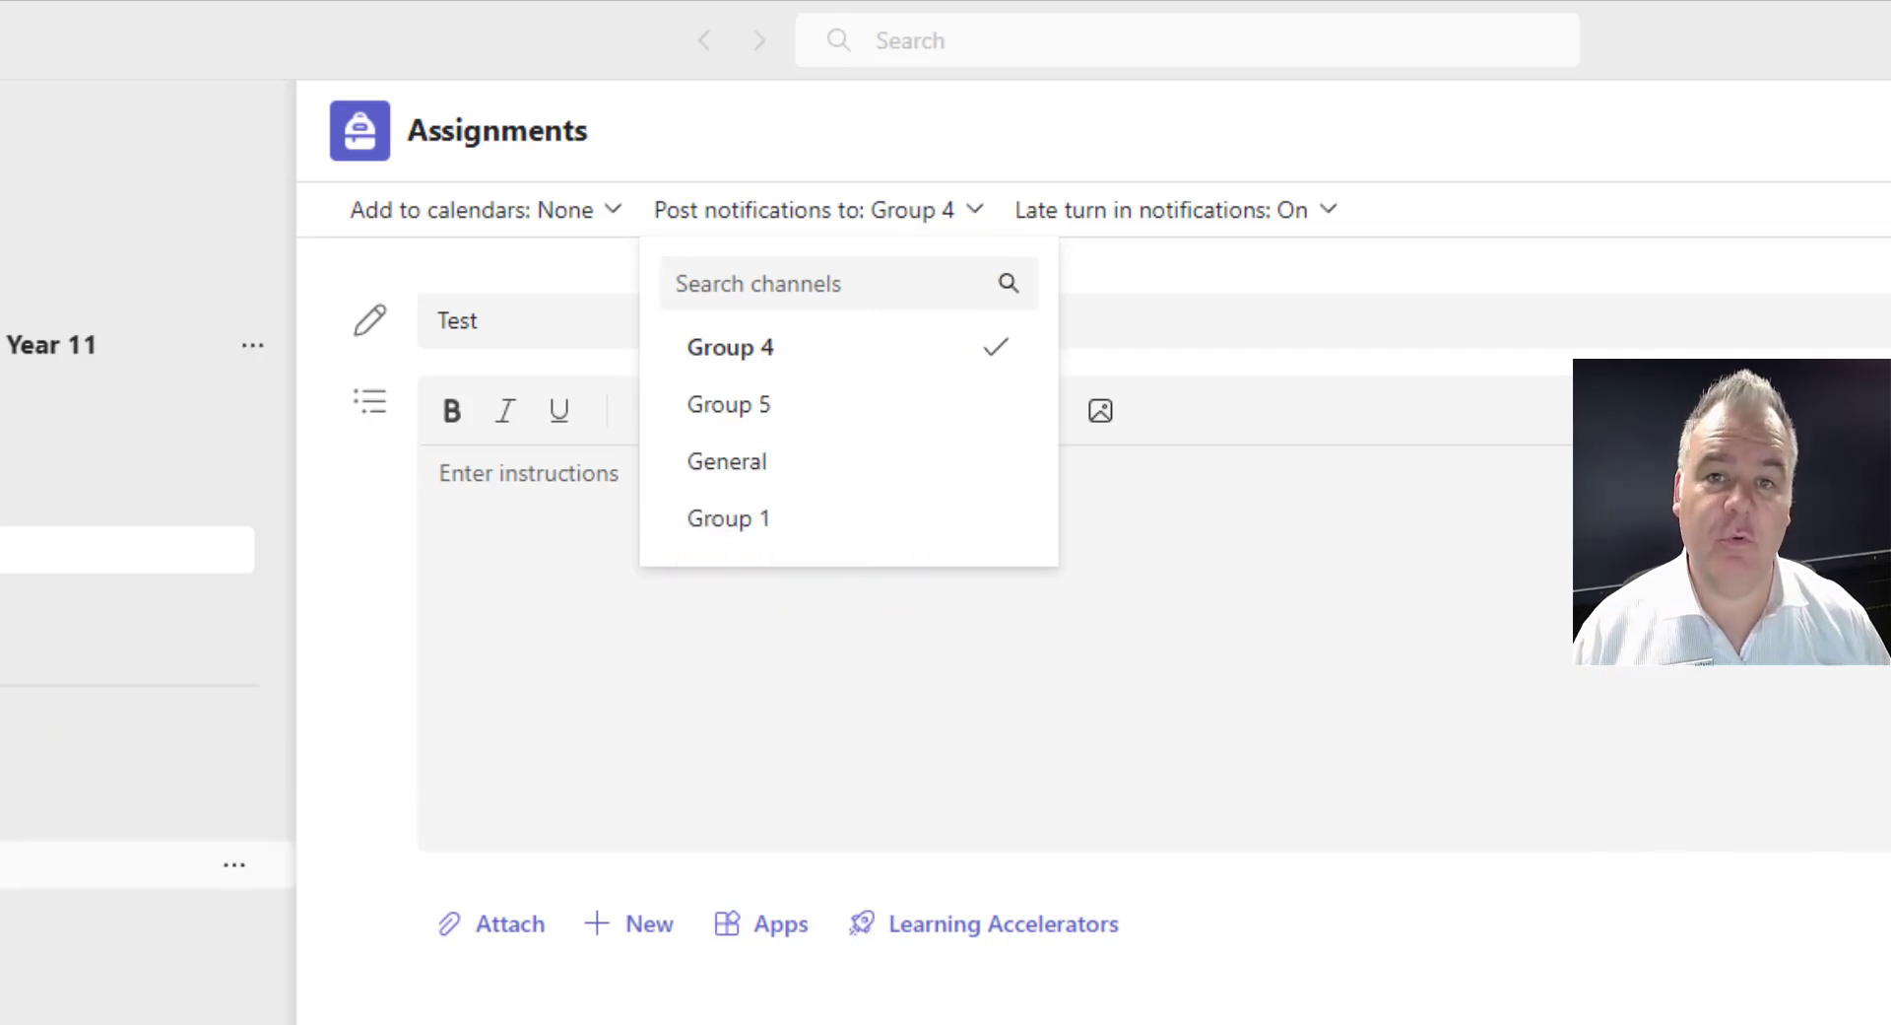
click(754, 465)
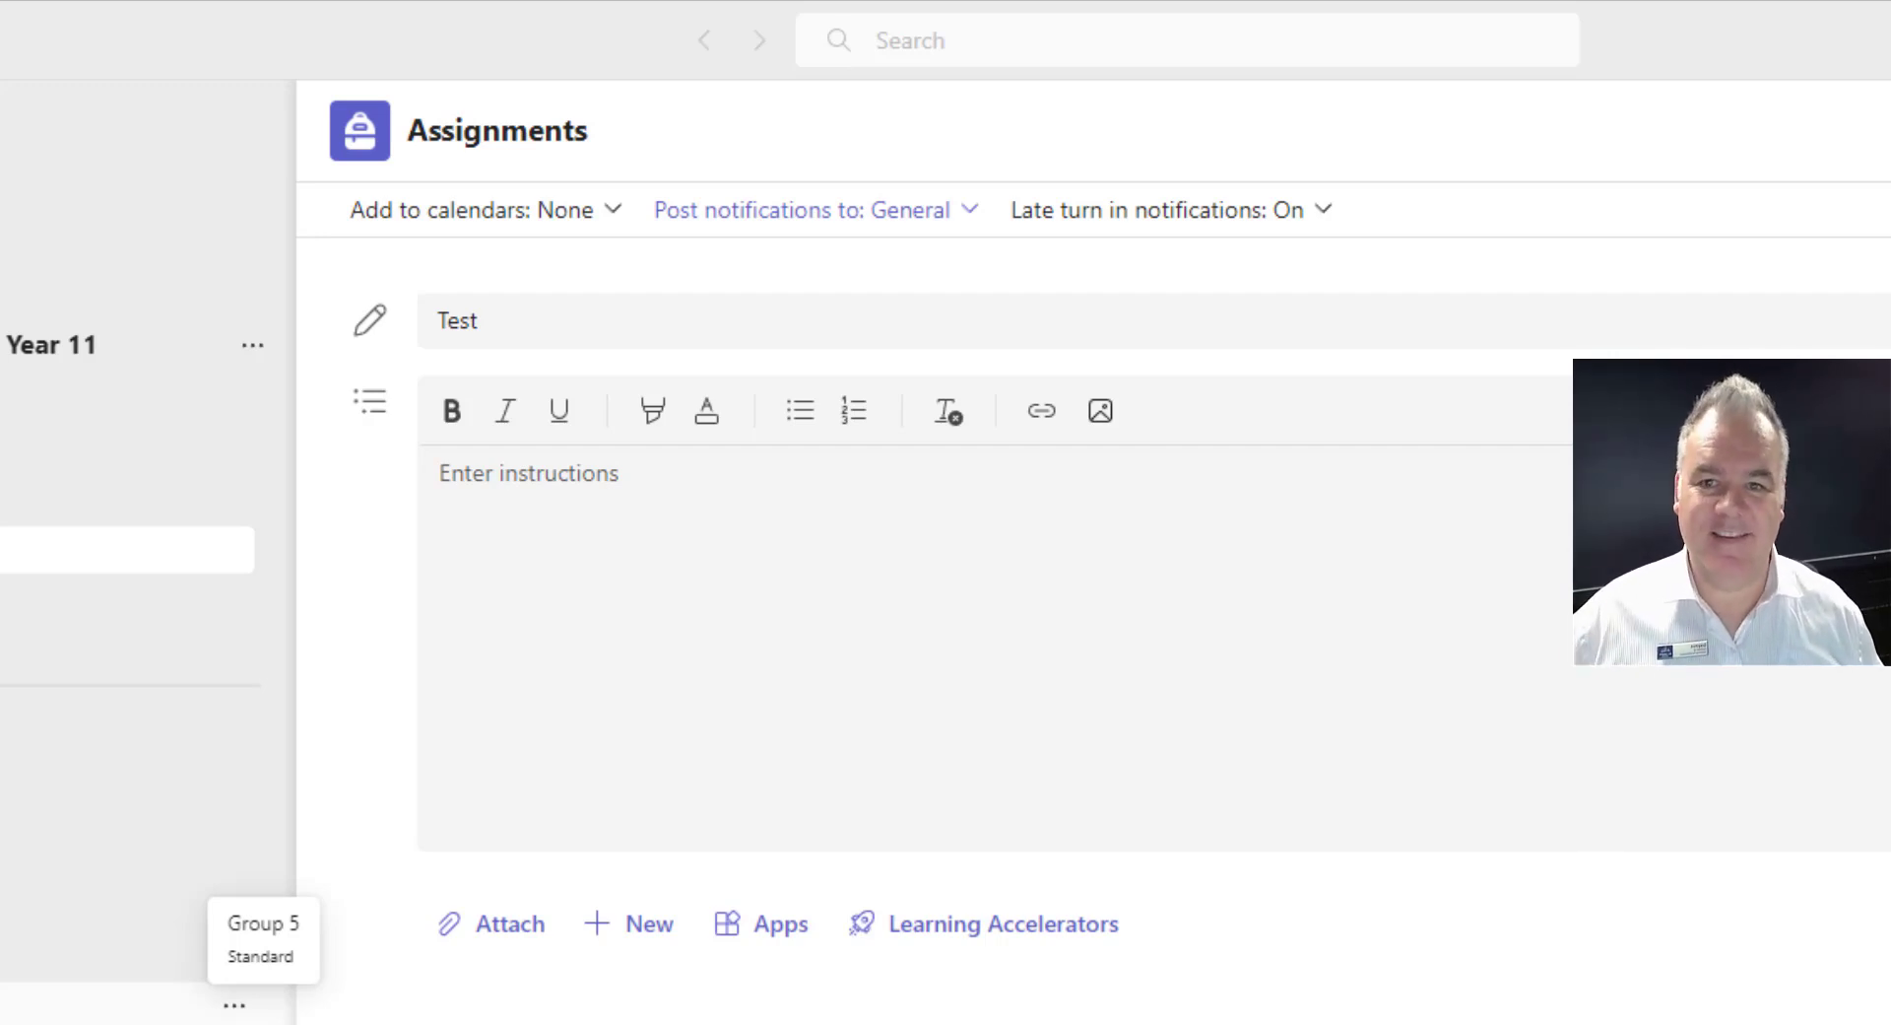
click(1315, 218)
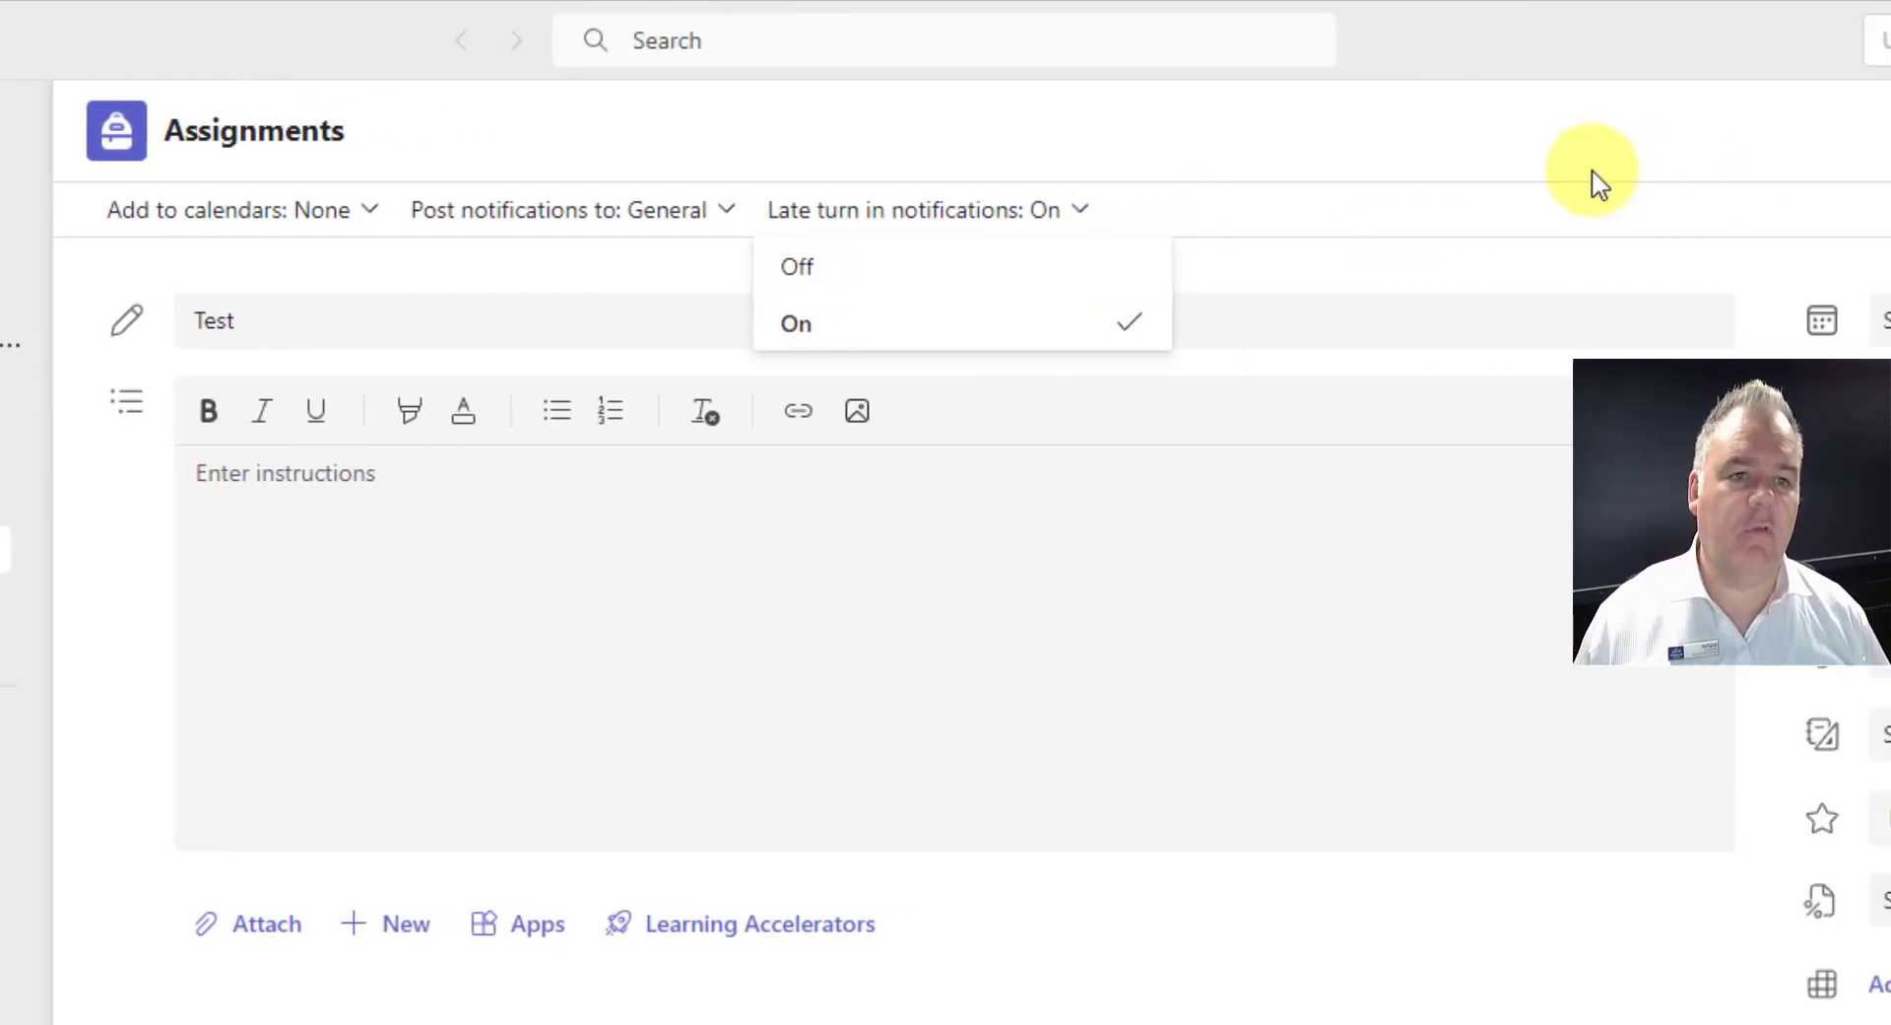
Step: Enable the schedule date, Fri, 8 Sep 2023 at 23:59, and the close date, Sat, 9 Sep 2023 at 20:00, in the assignment timeline
click(1631, 323)
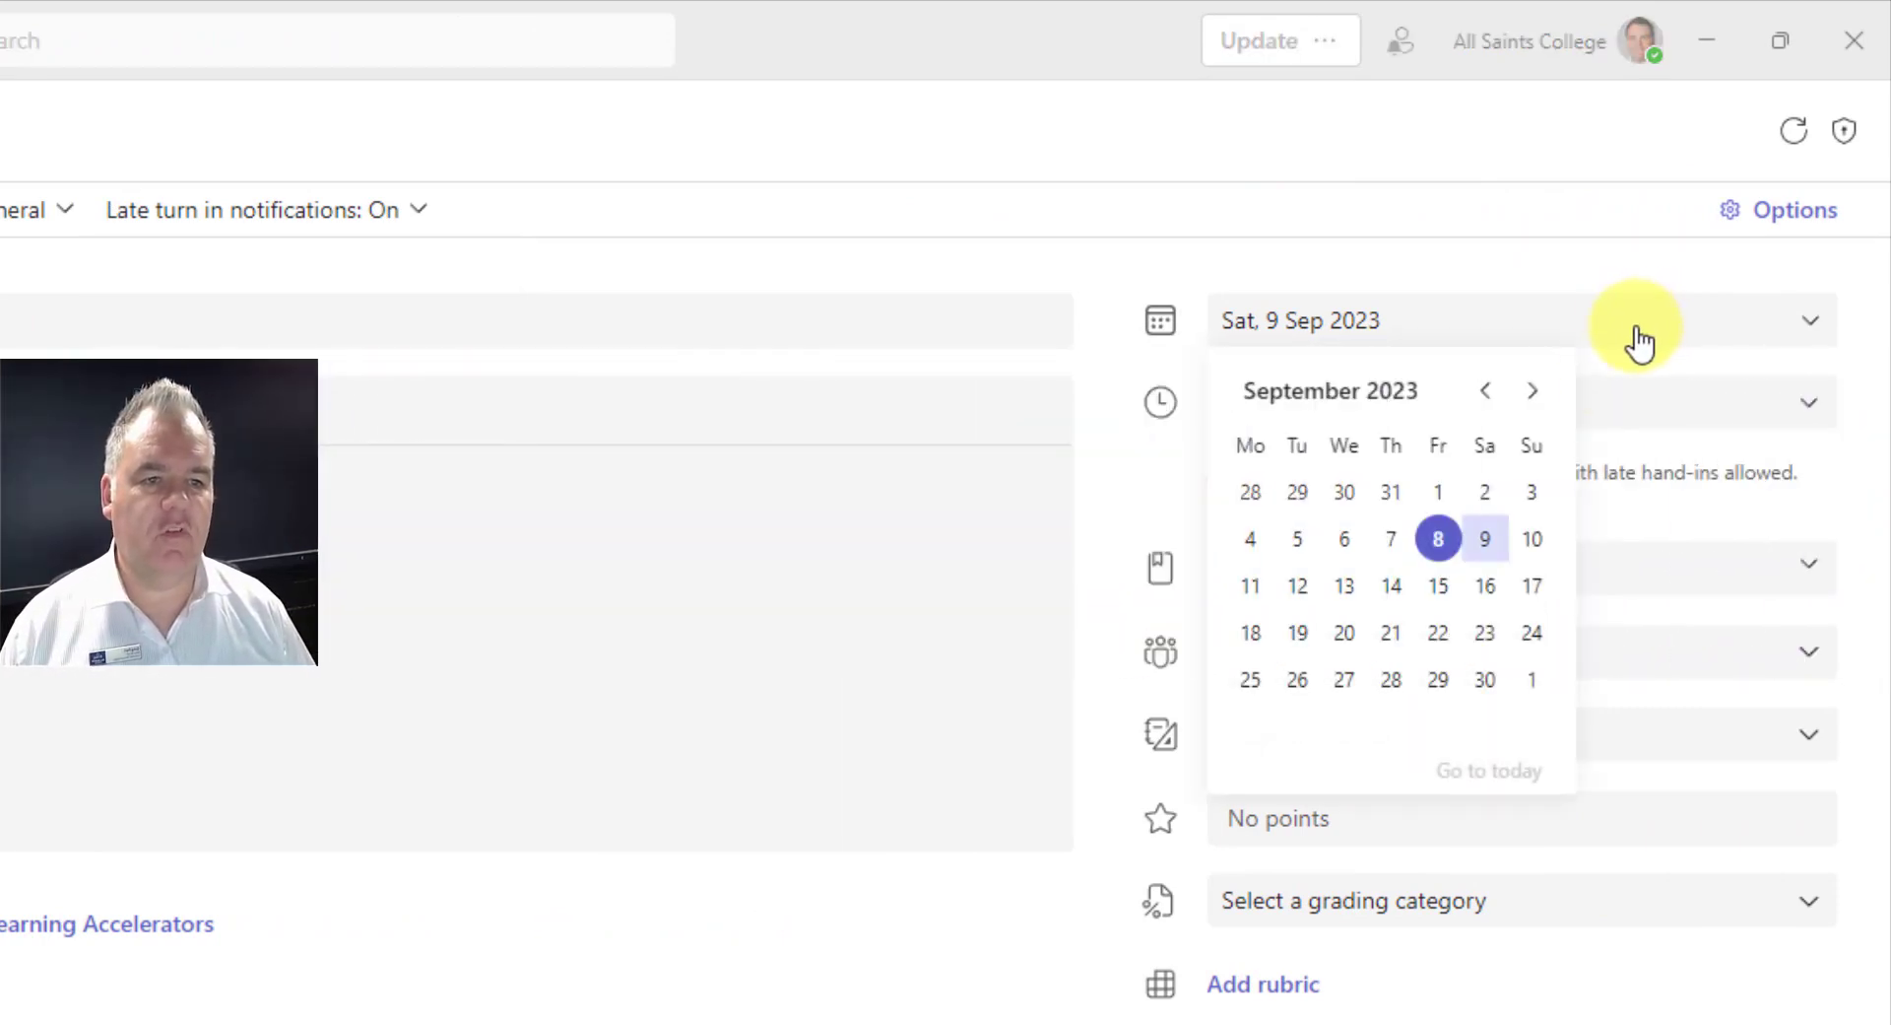
click(1694, 384)
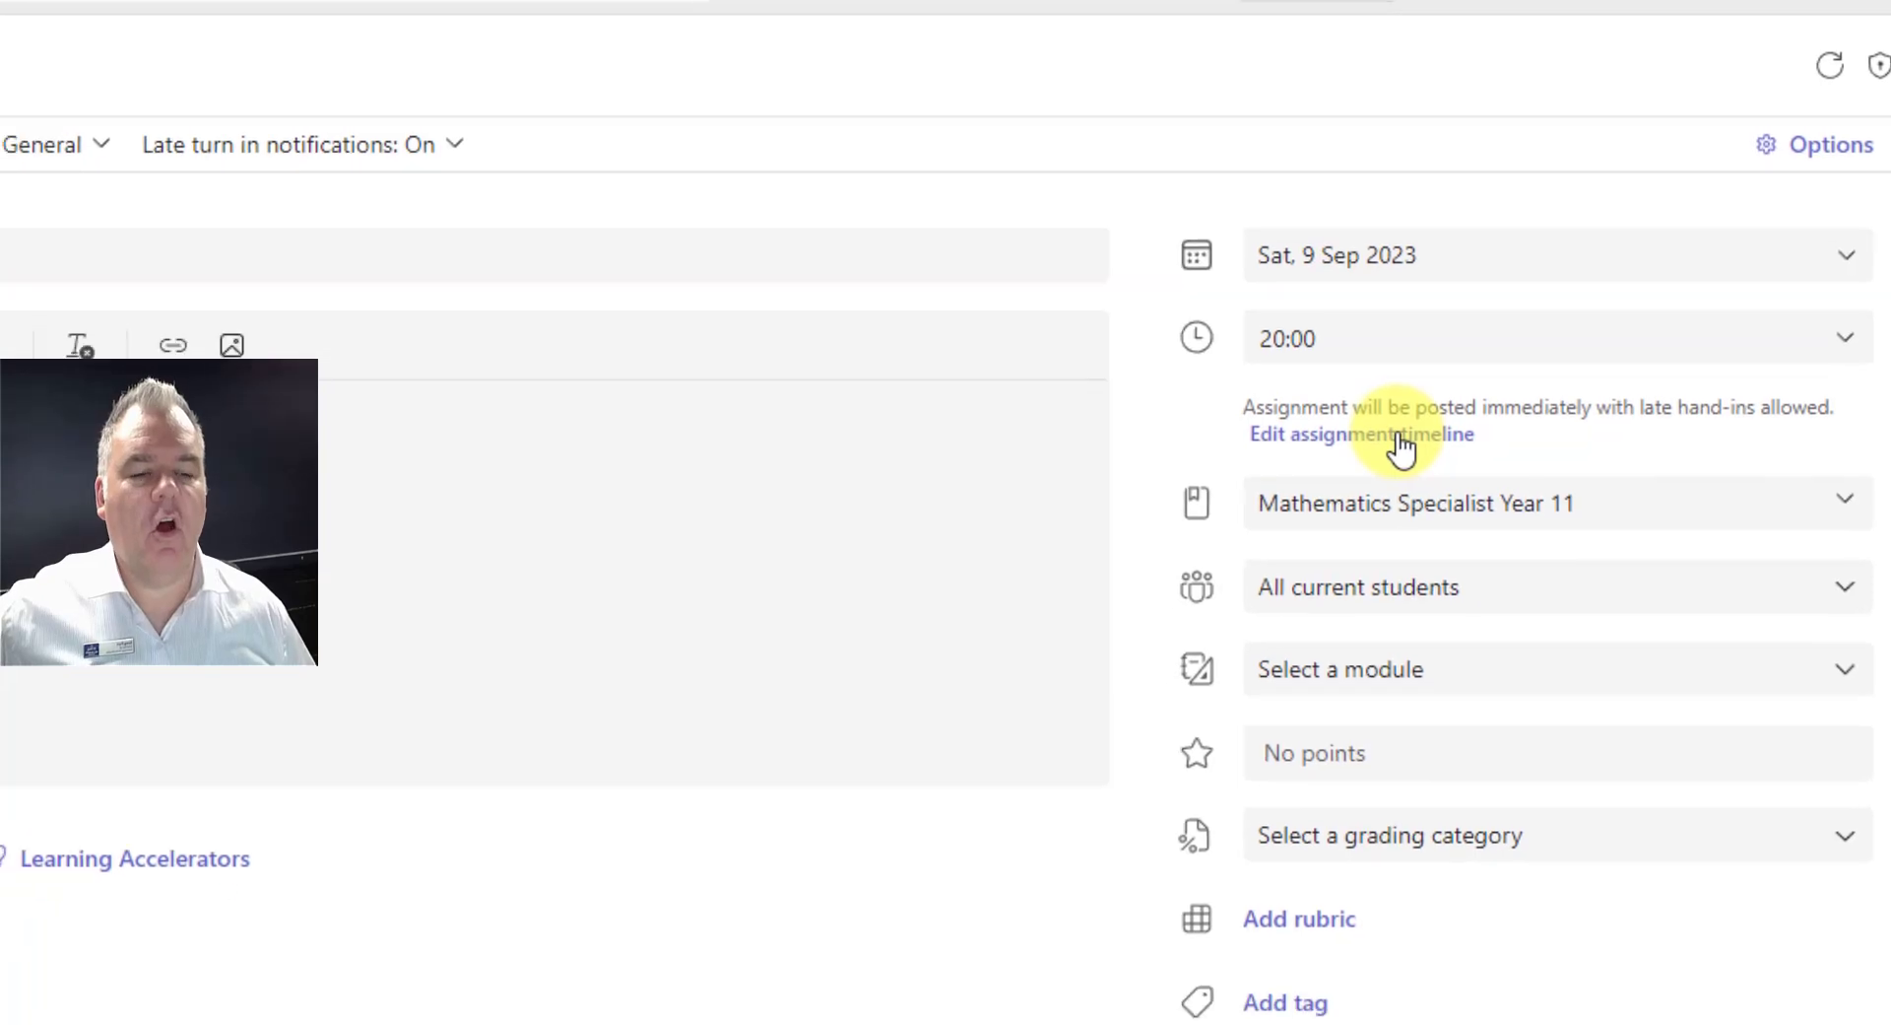
click(1364, 502)
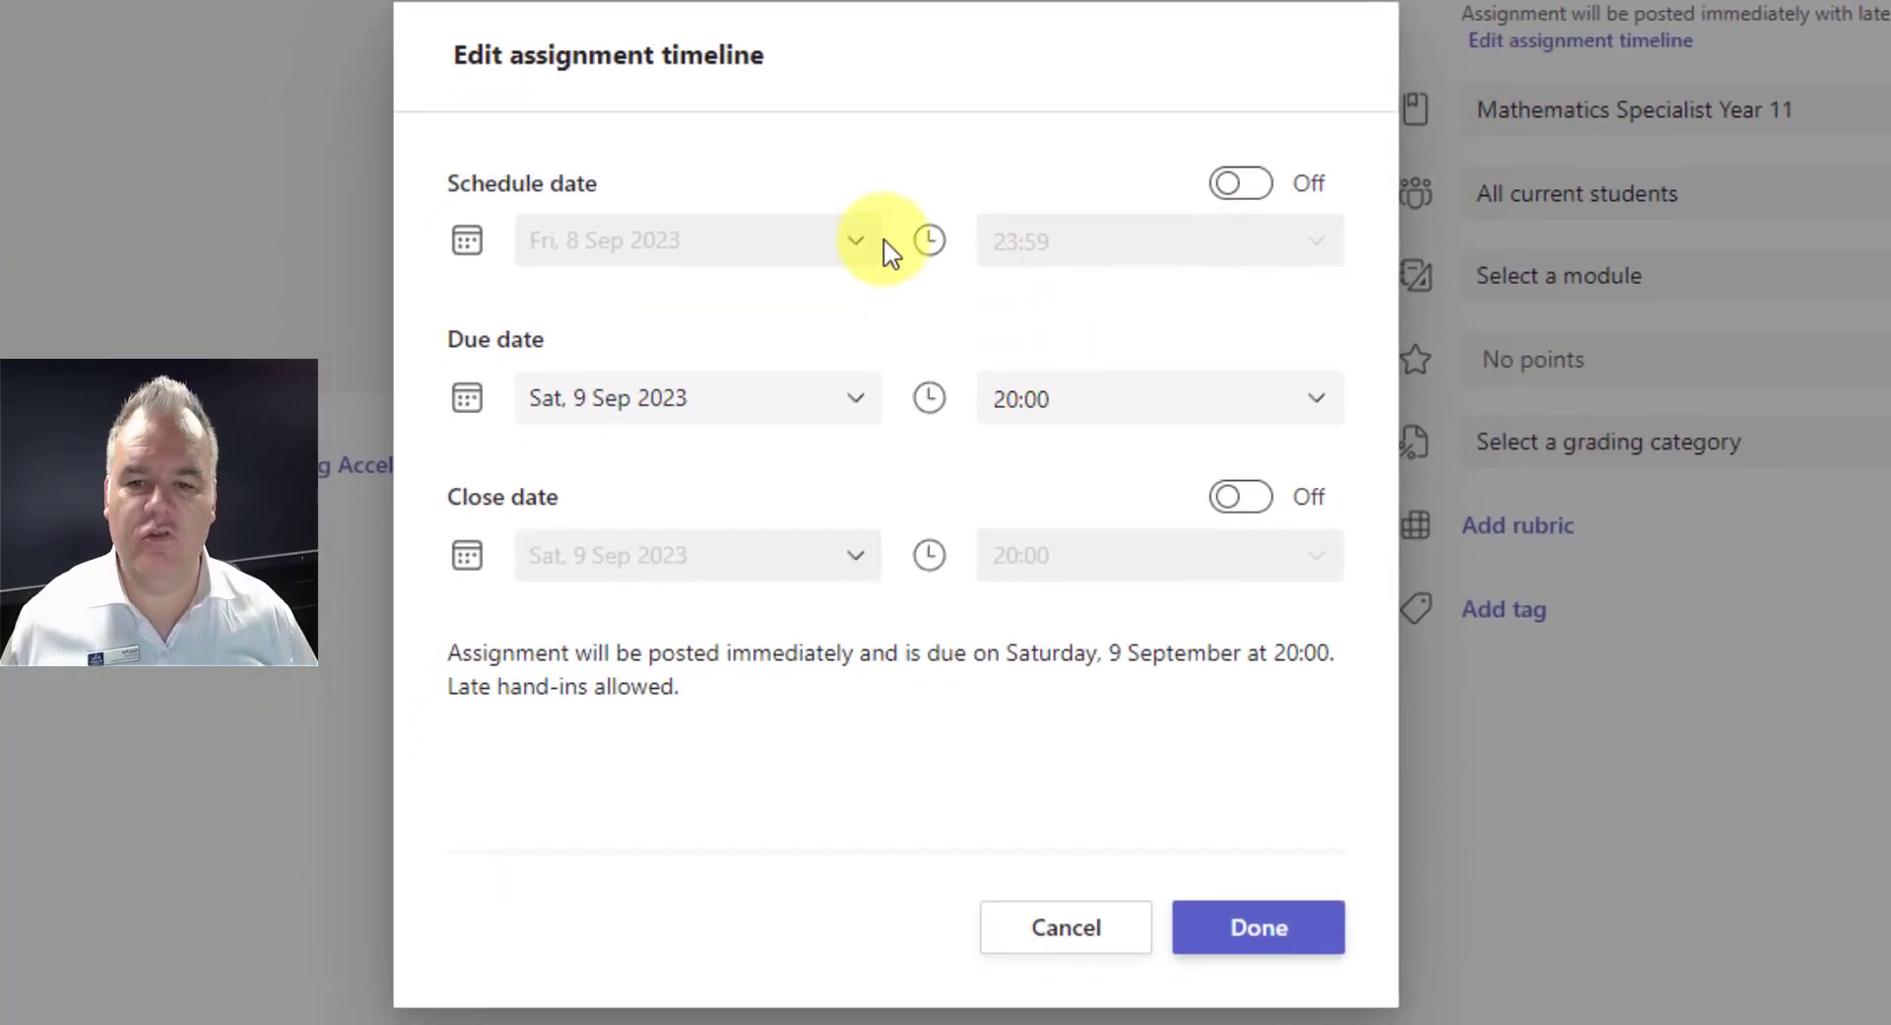
click(1226, 192)
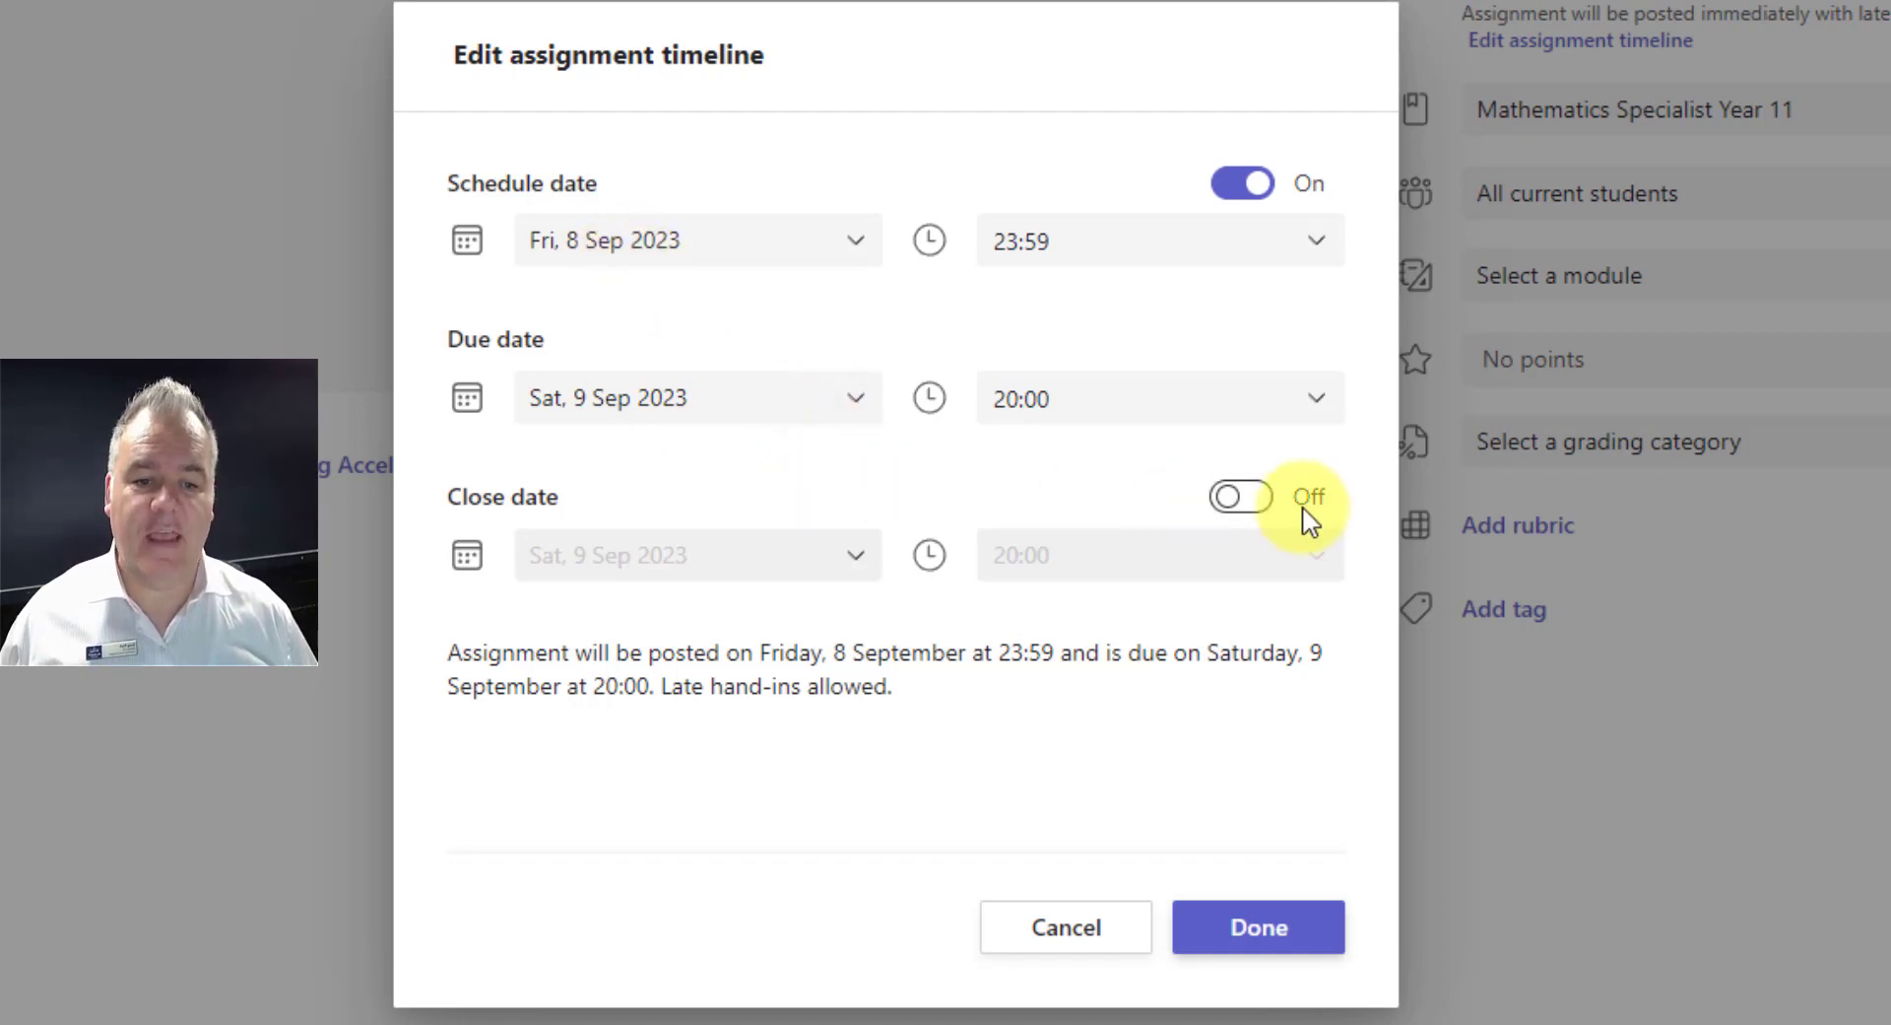
click(1228, 504)
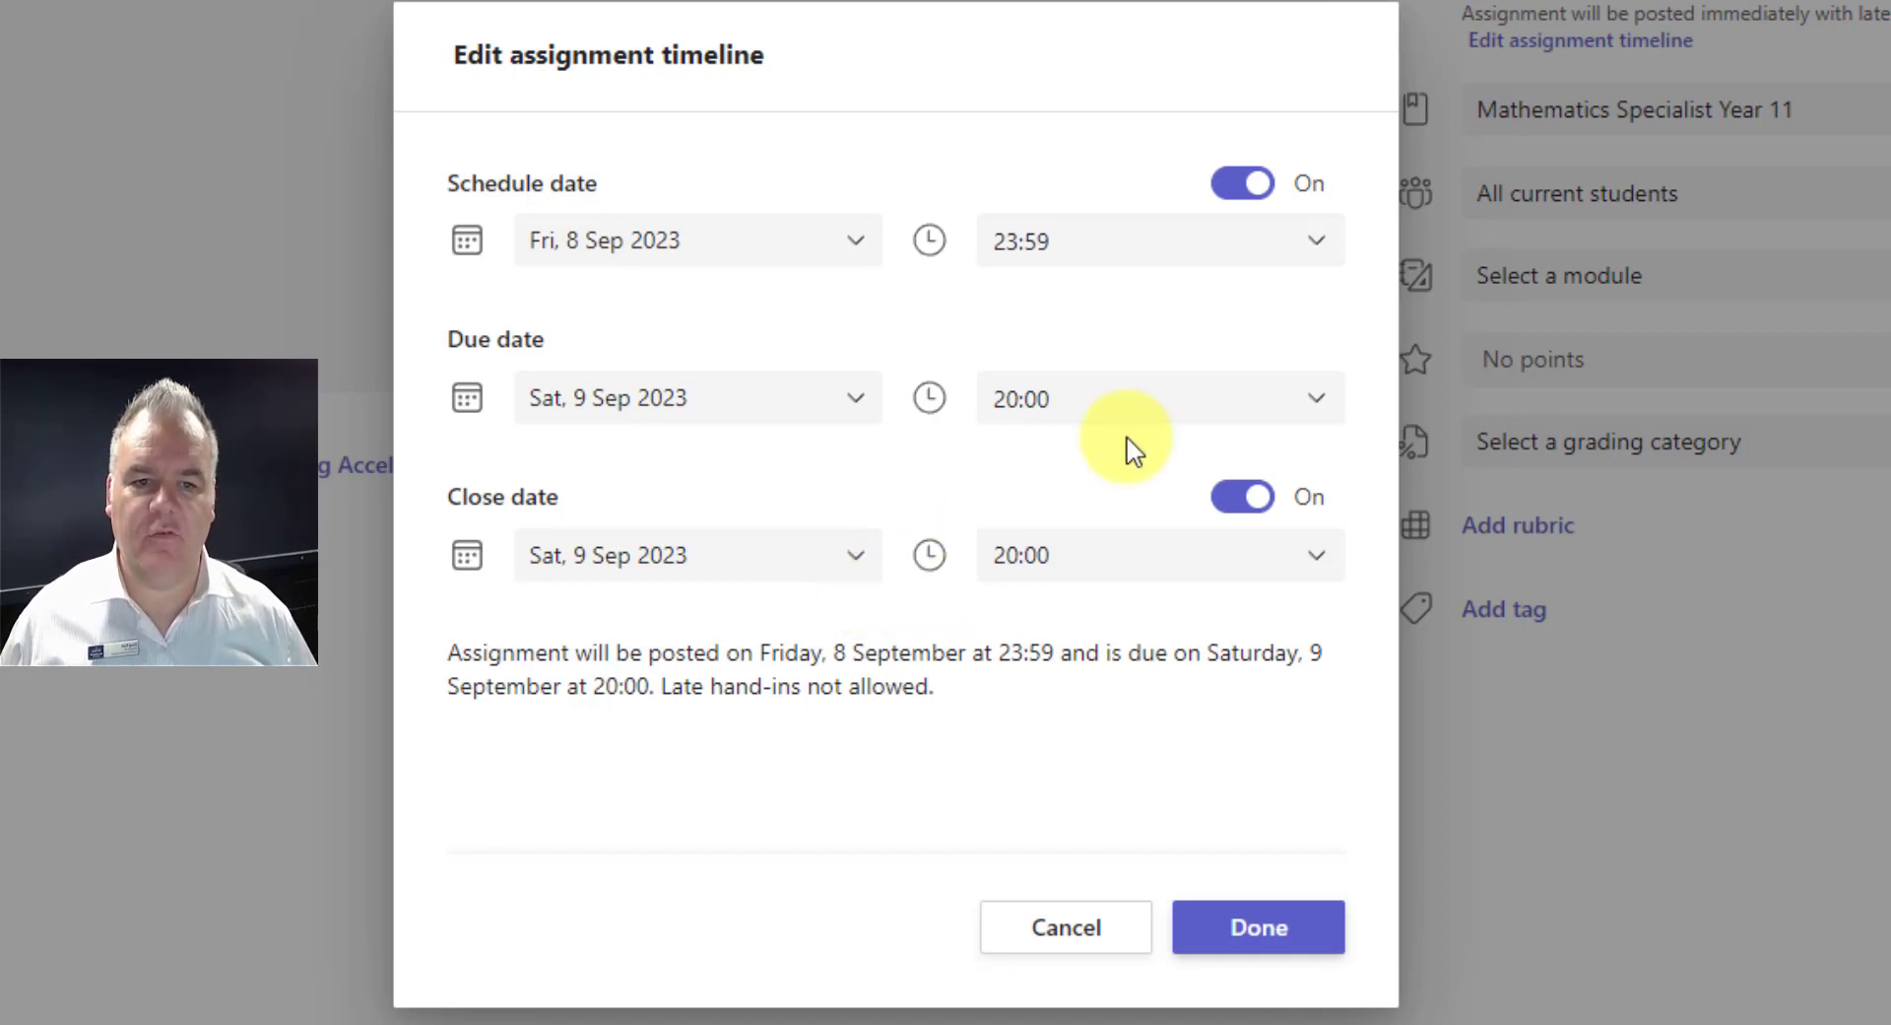
click(1254, 929)
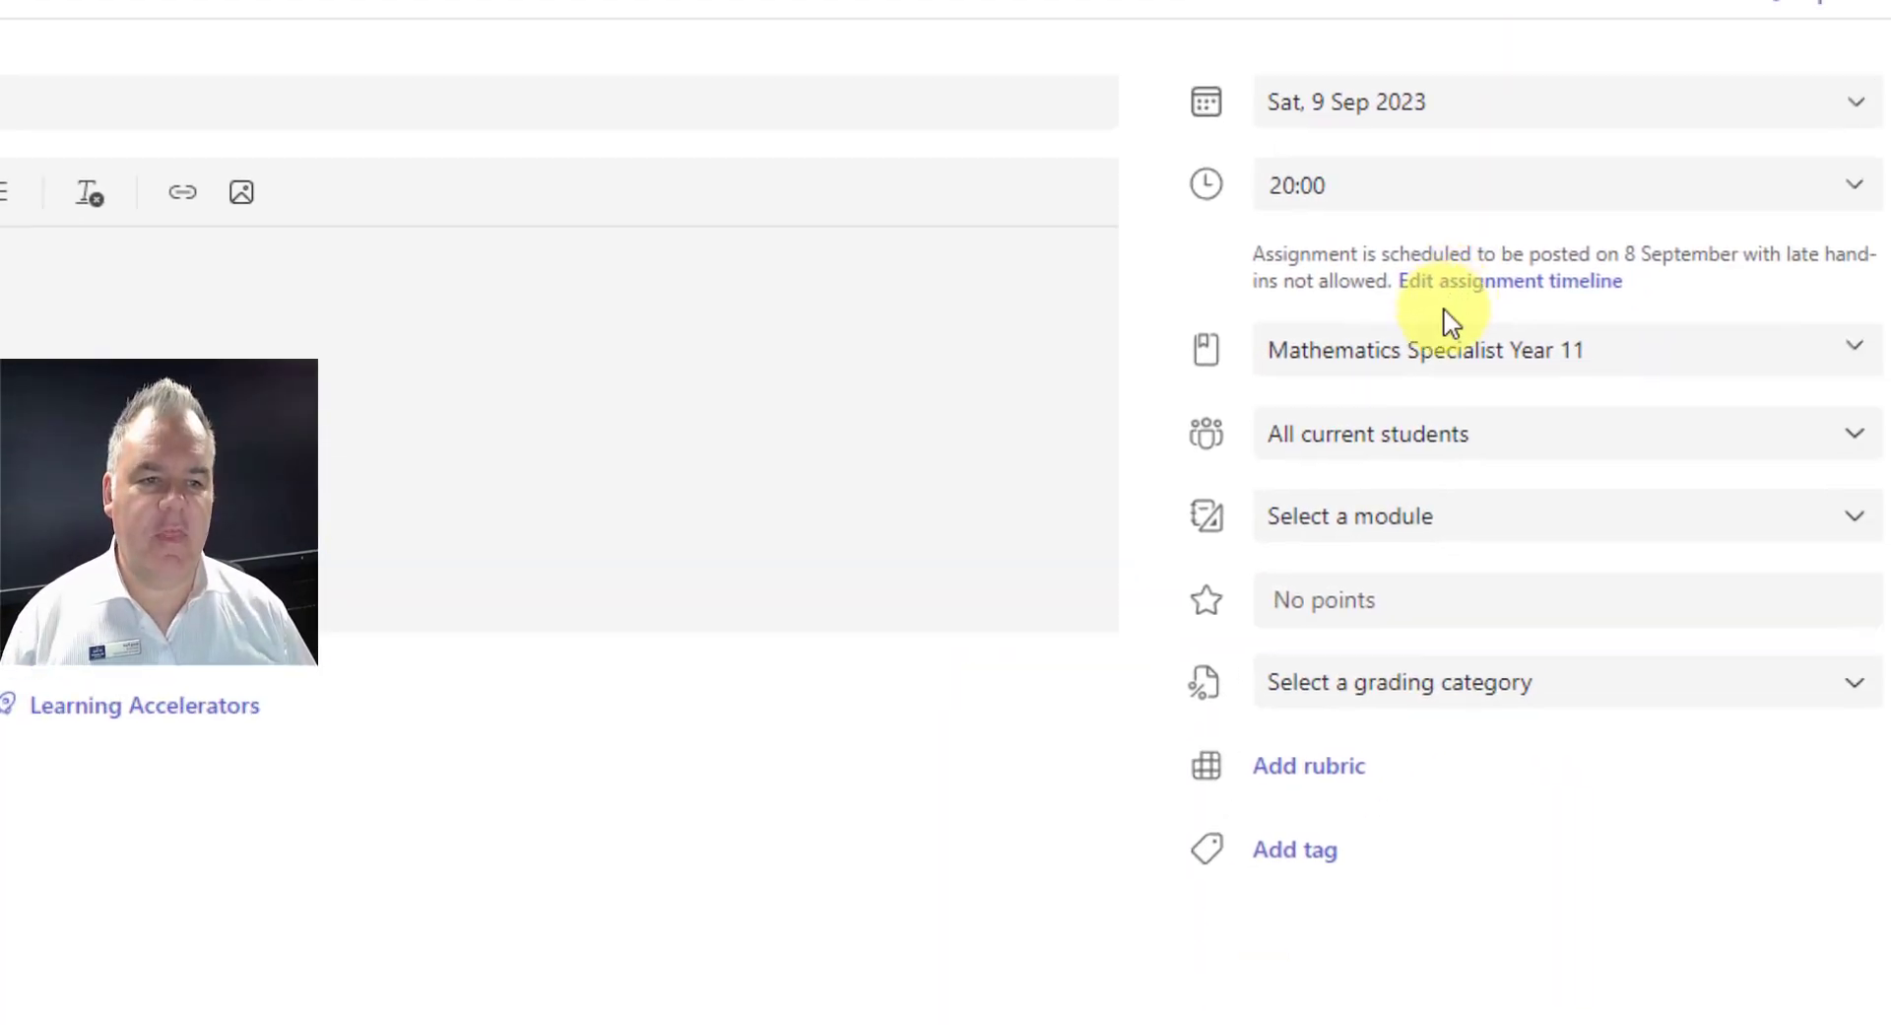
Step: Review the student assignment options and add the 10B Maths 2017 class to the assignment
click(1350, 497)
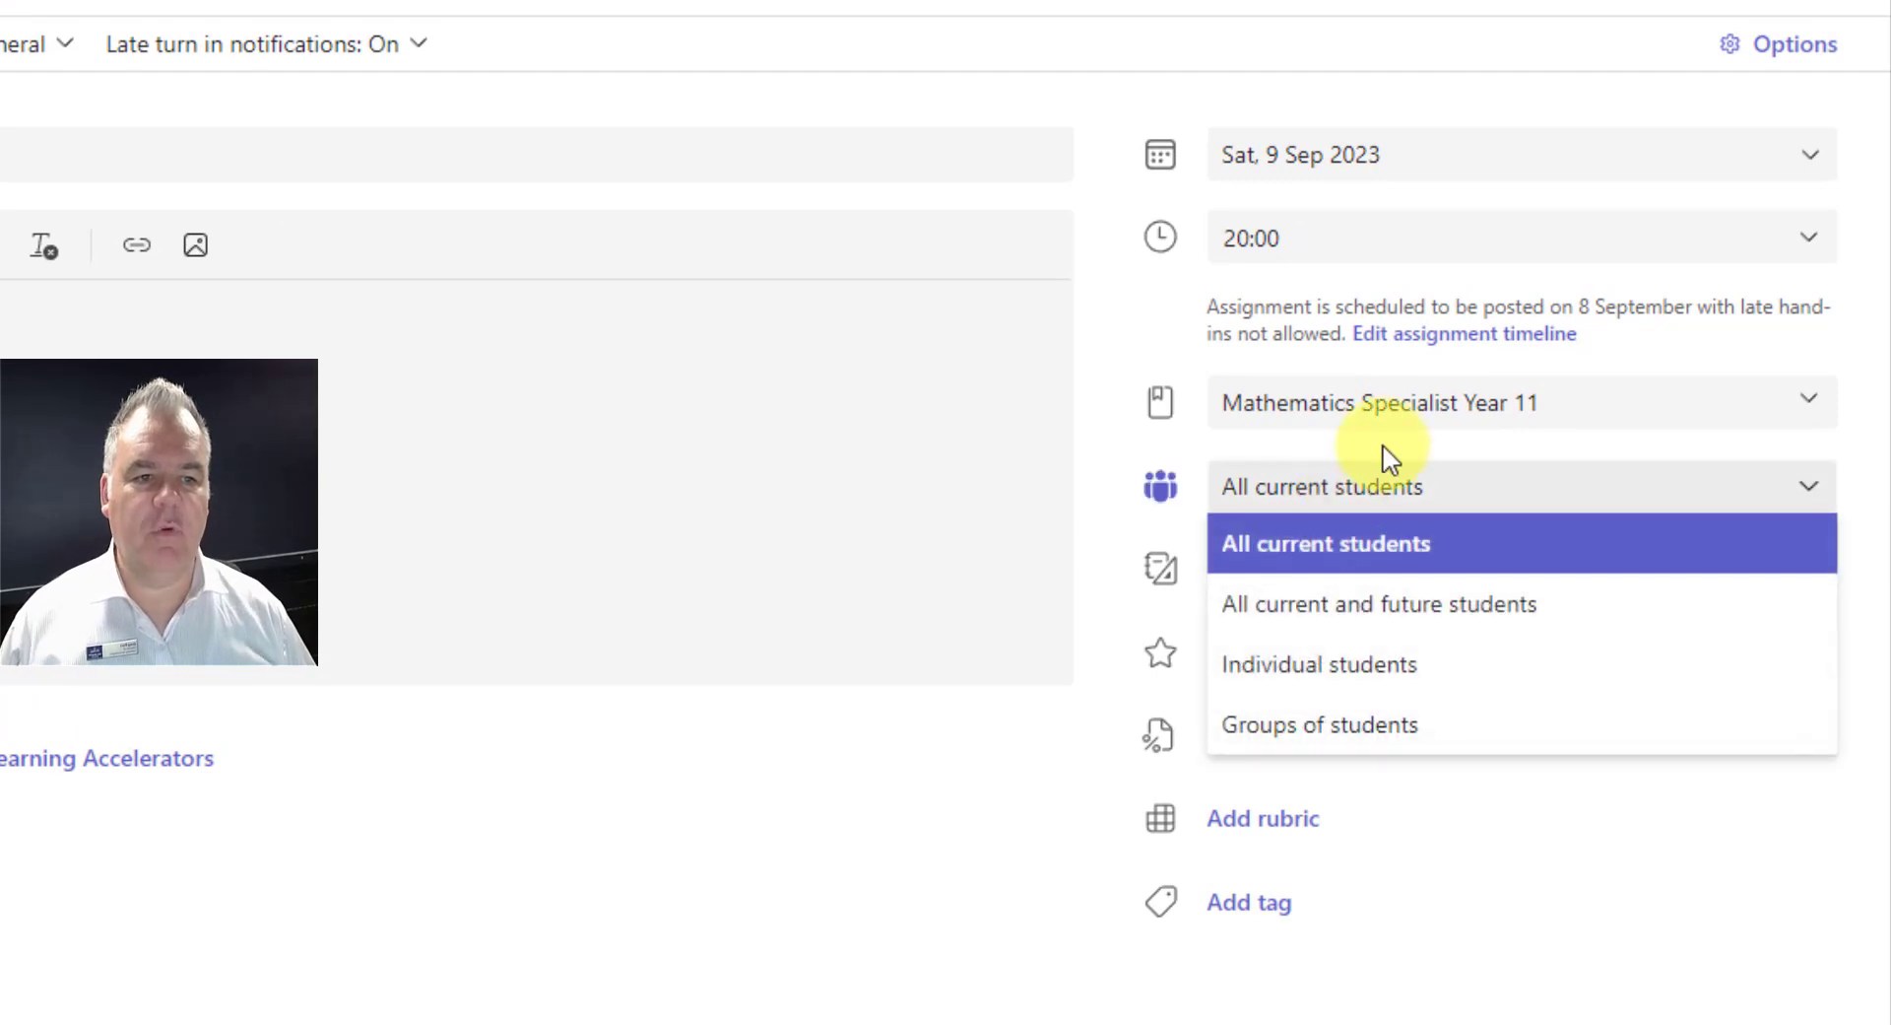
click(1372, 430)
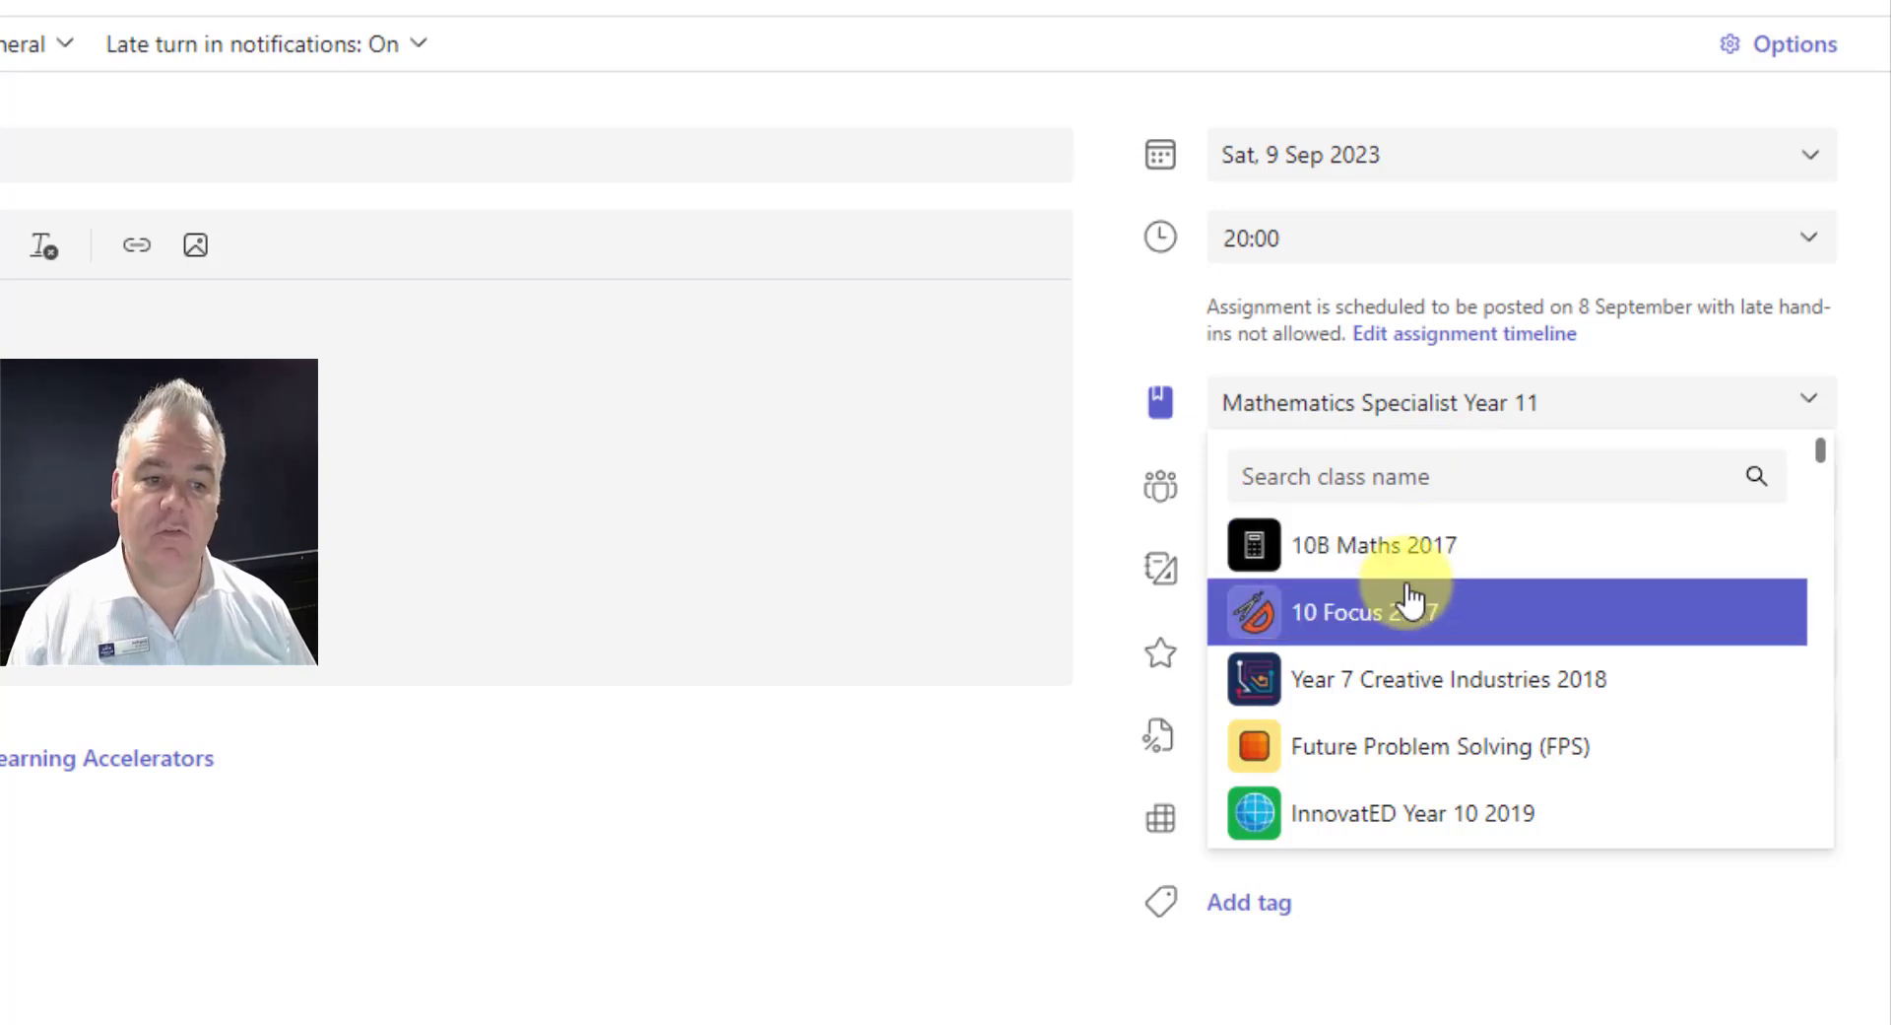
click(1399, 549)
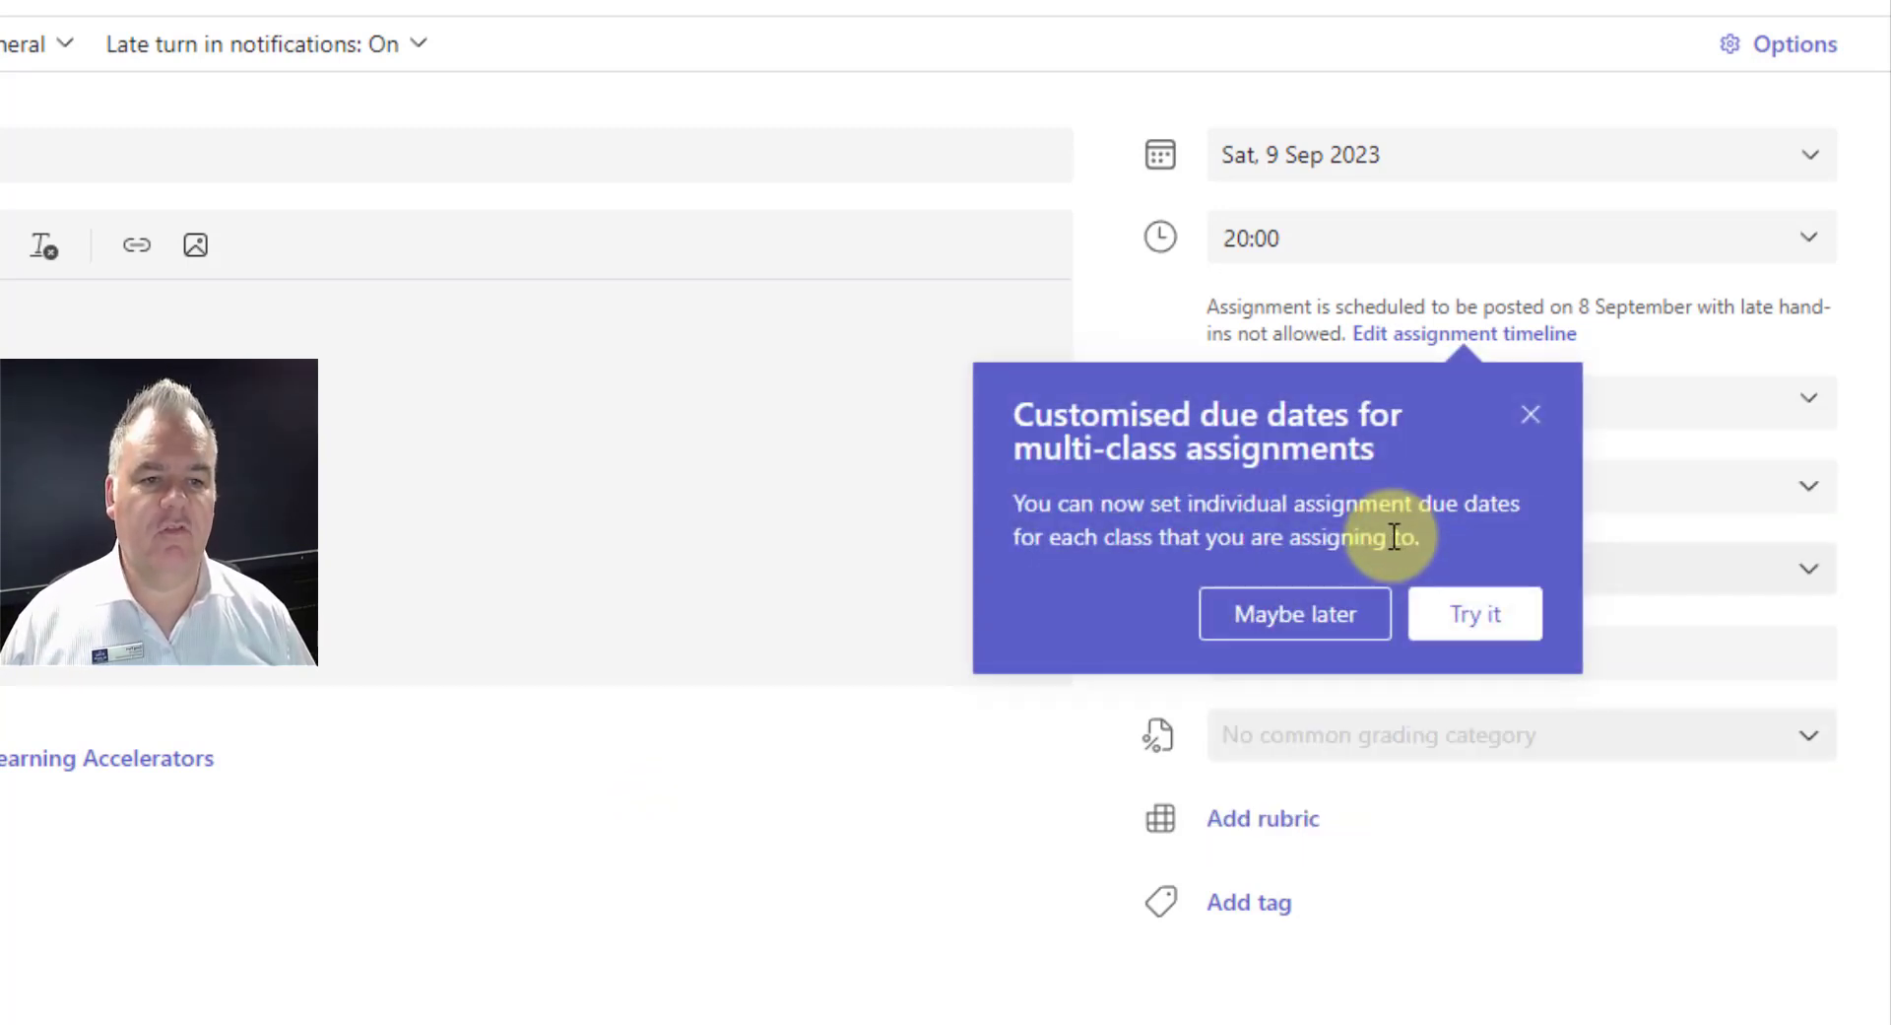
Step: Turn on due dates per class and set the 10B Maths 2017 due date to Tue, 12 Sep 2023
click(1498, 614)
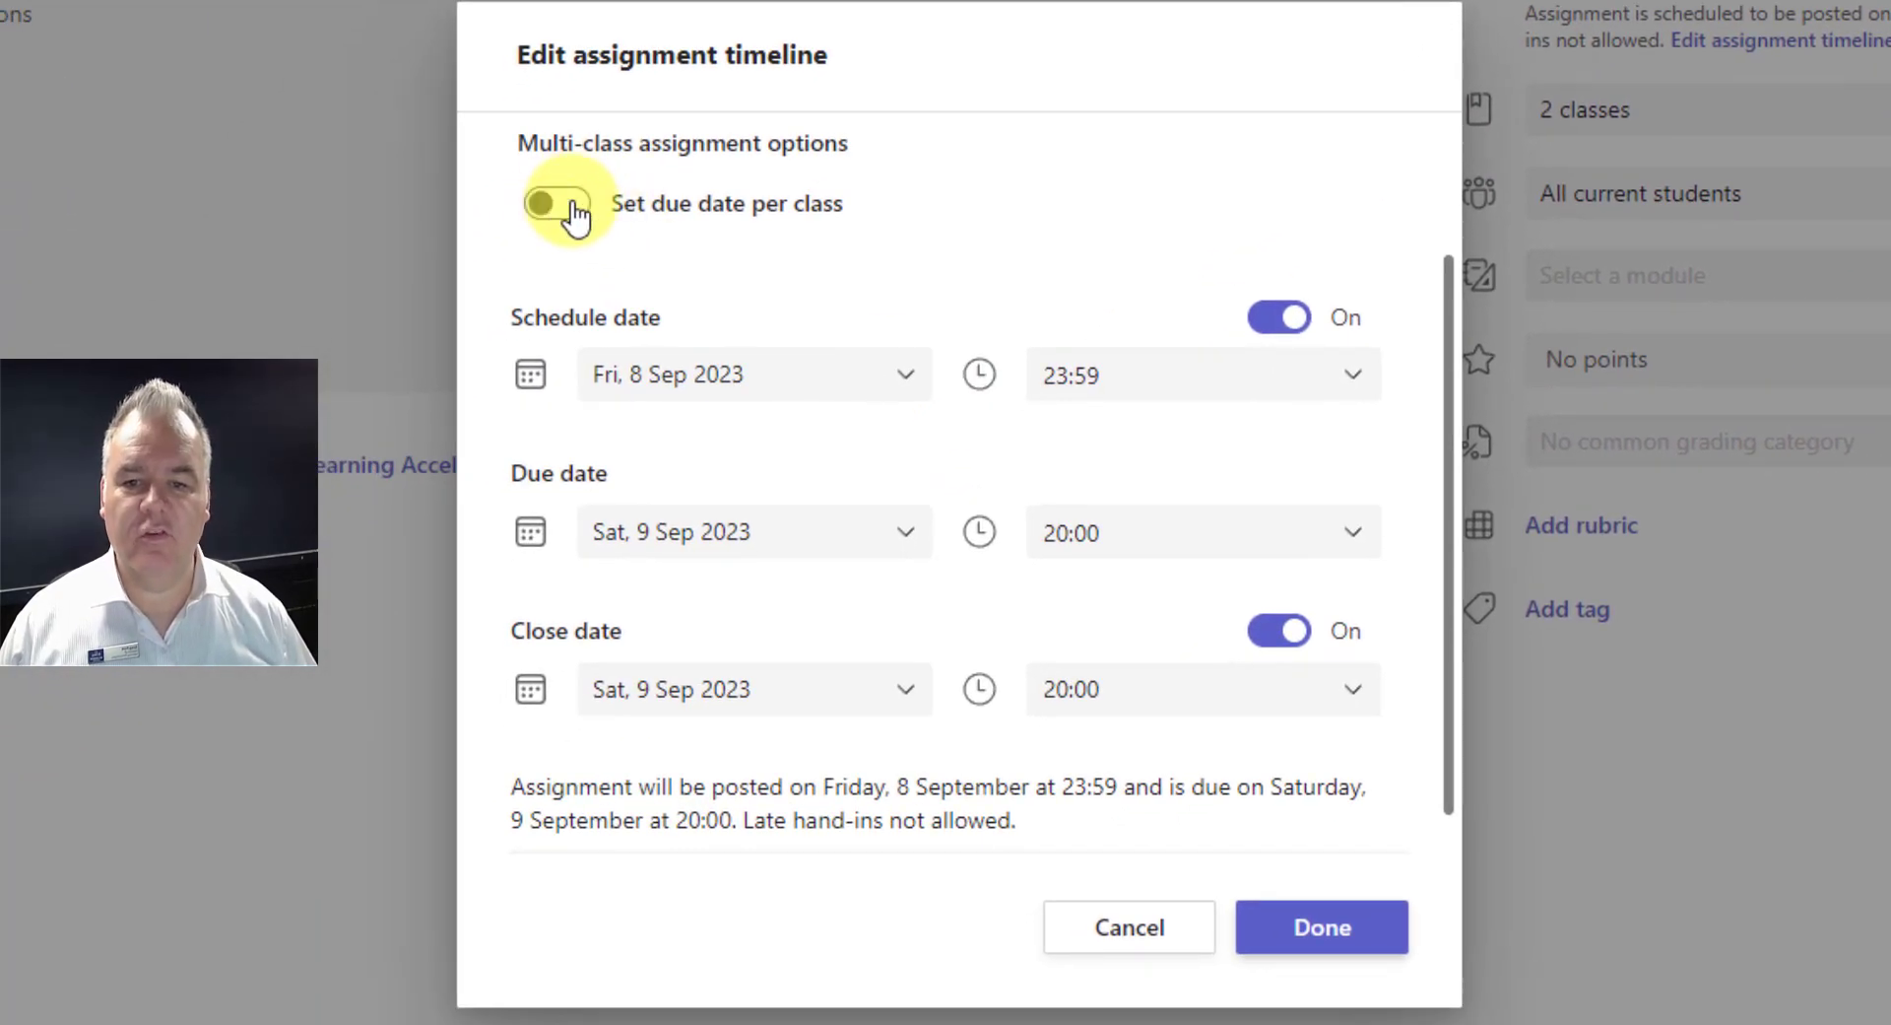
click(572, 204)
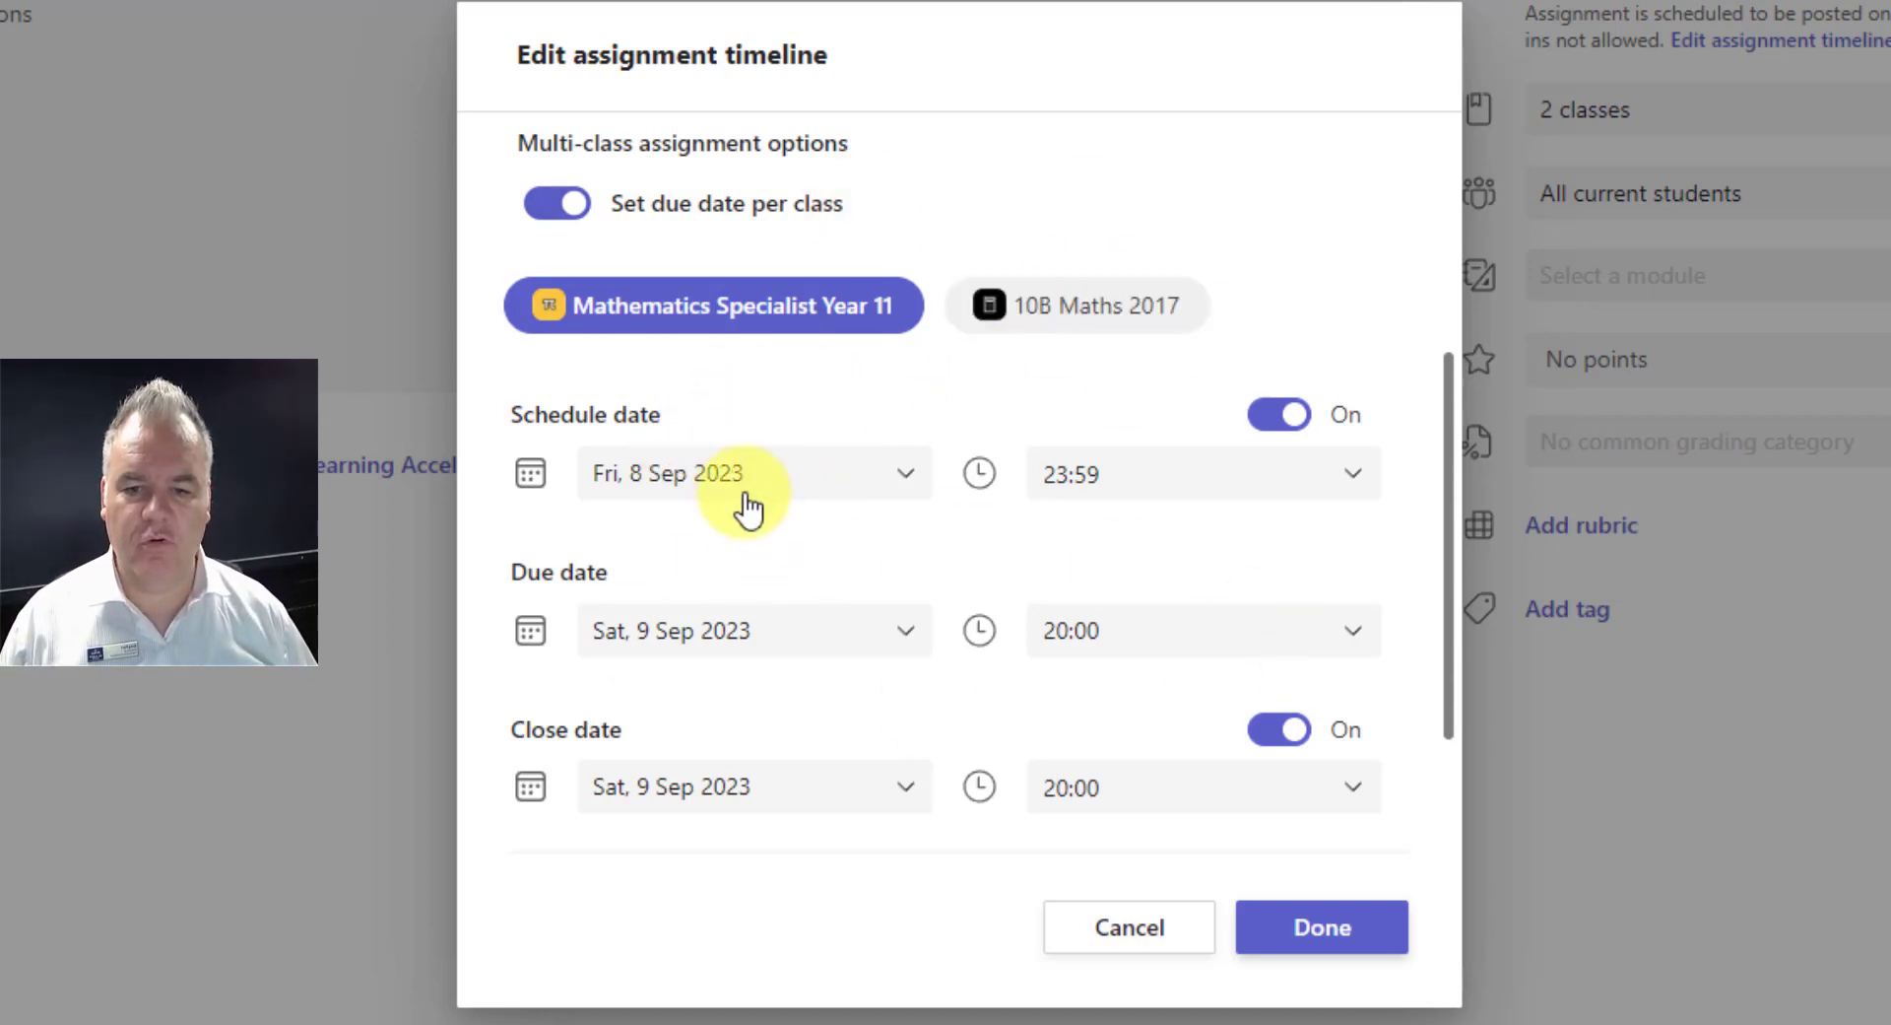
click(1042, 315)
click(906, 636)
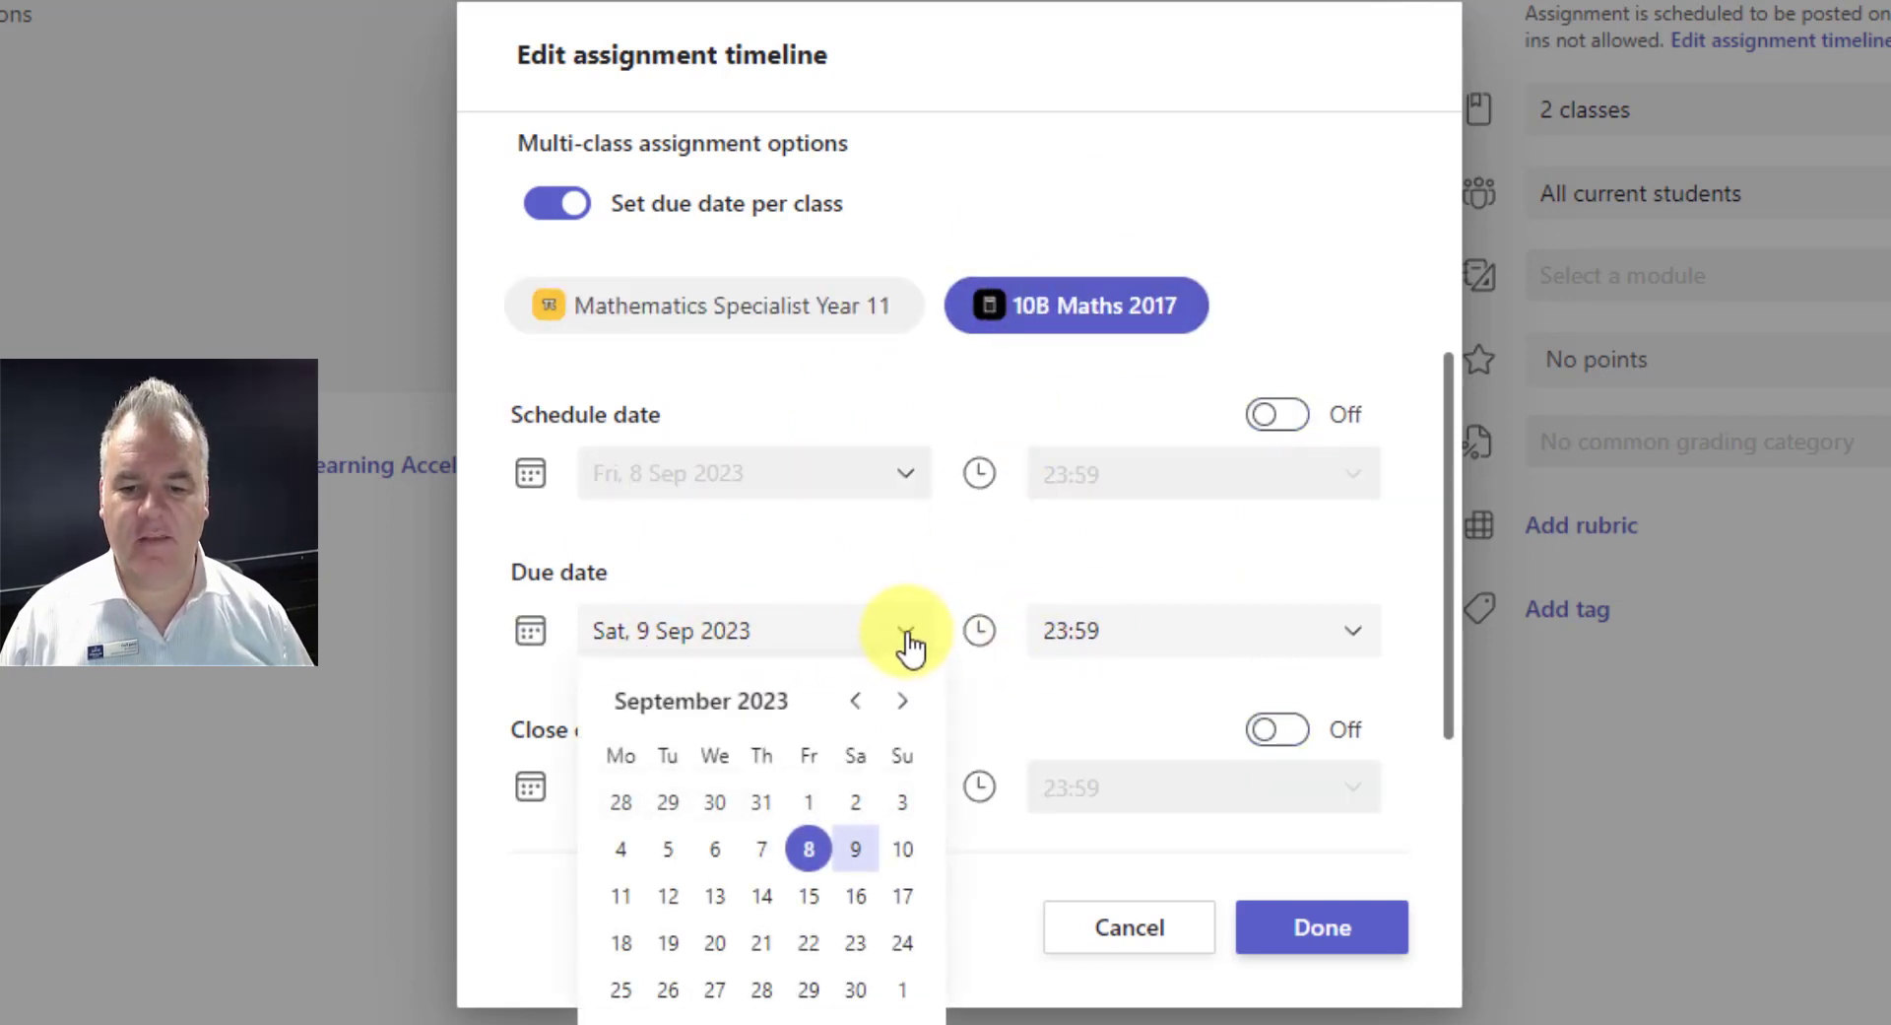
click(670, 898)
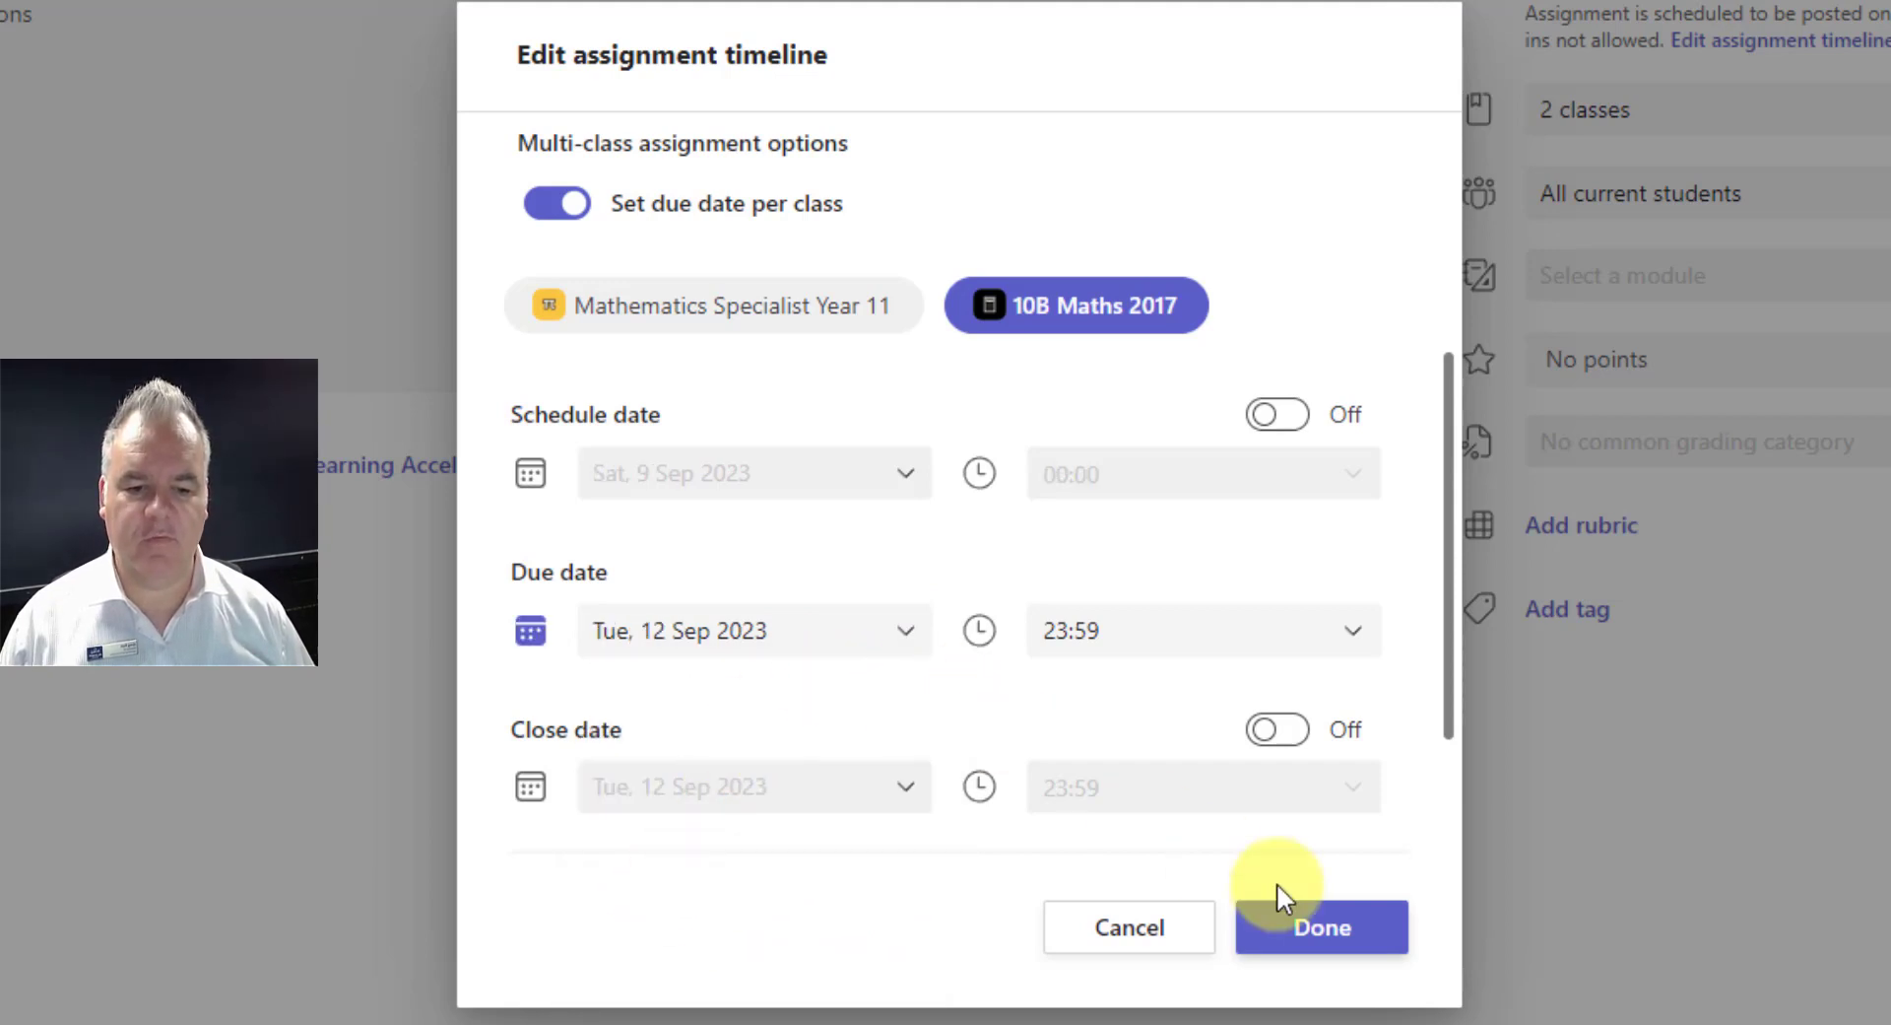
click(1331, 936)
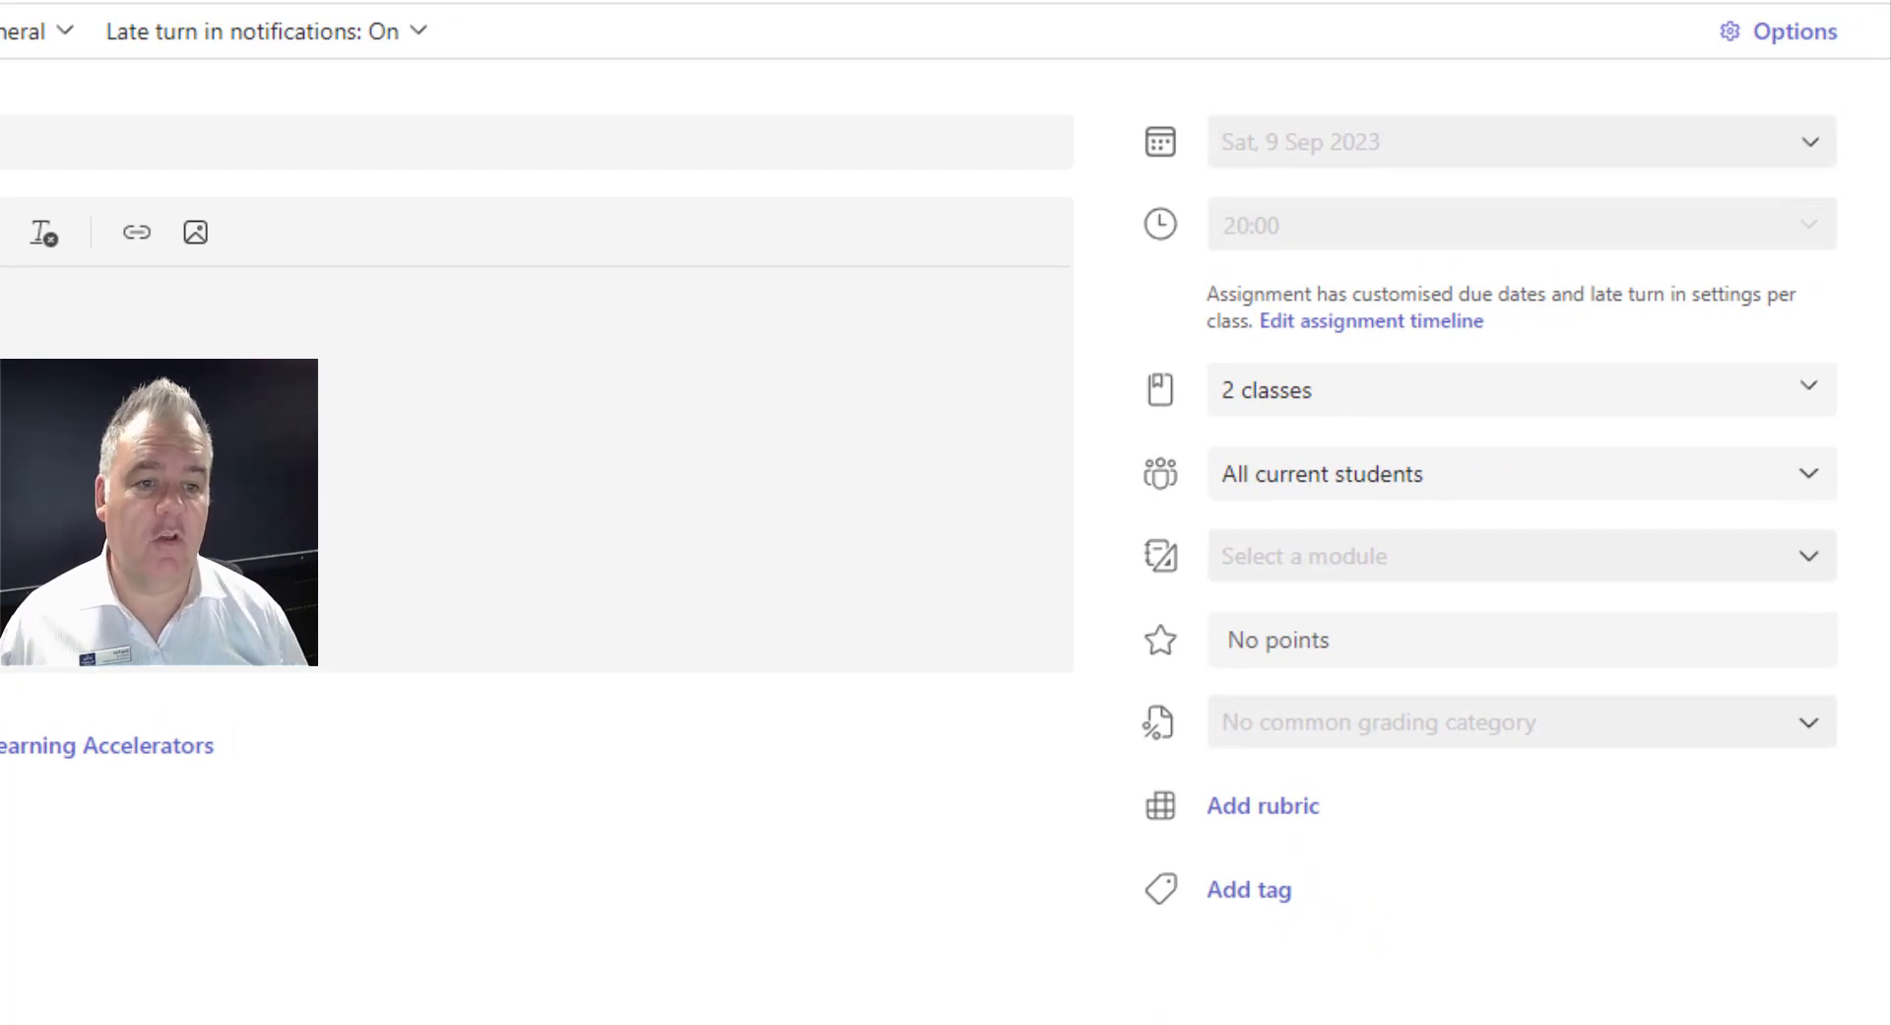
Step: Add the 10 Focus 2017 class to the assignment and dismiss the multi-class notification tip
click(1412, 397)
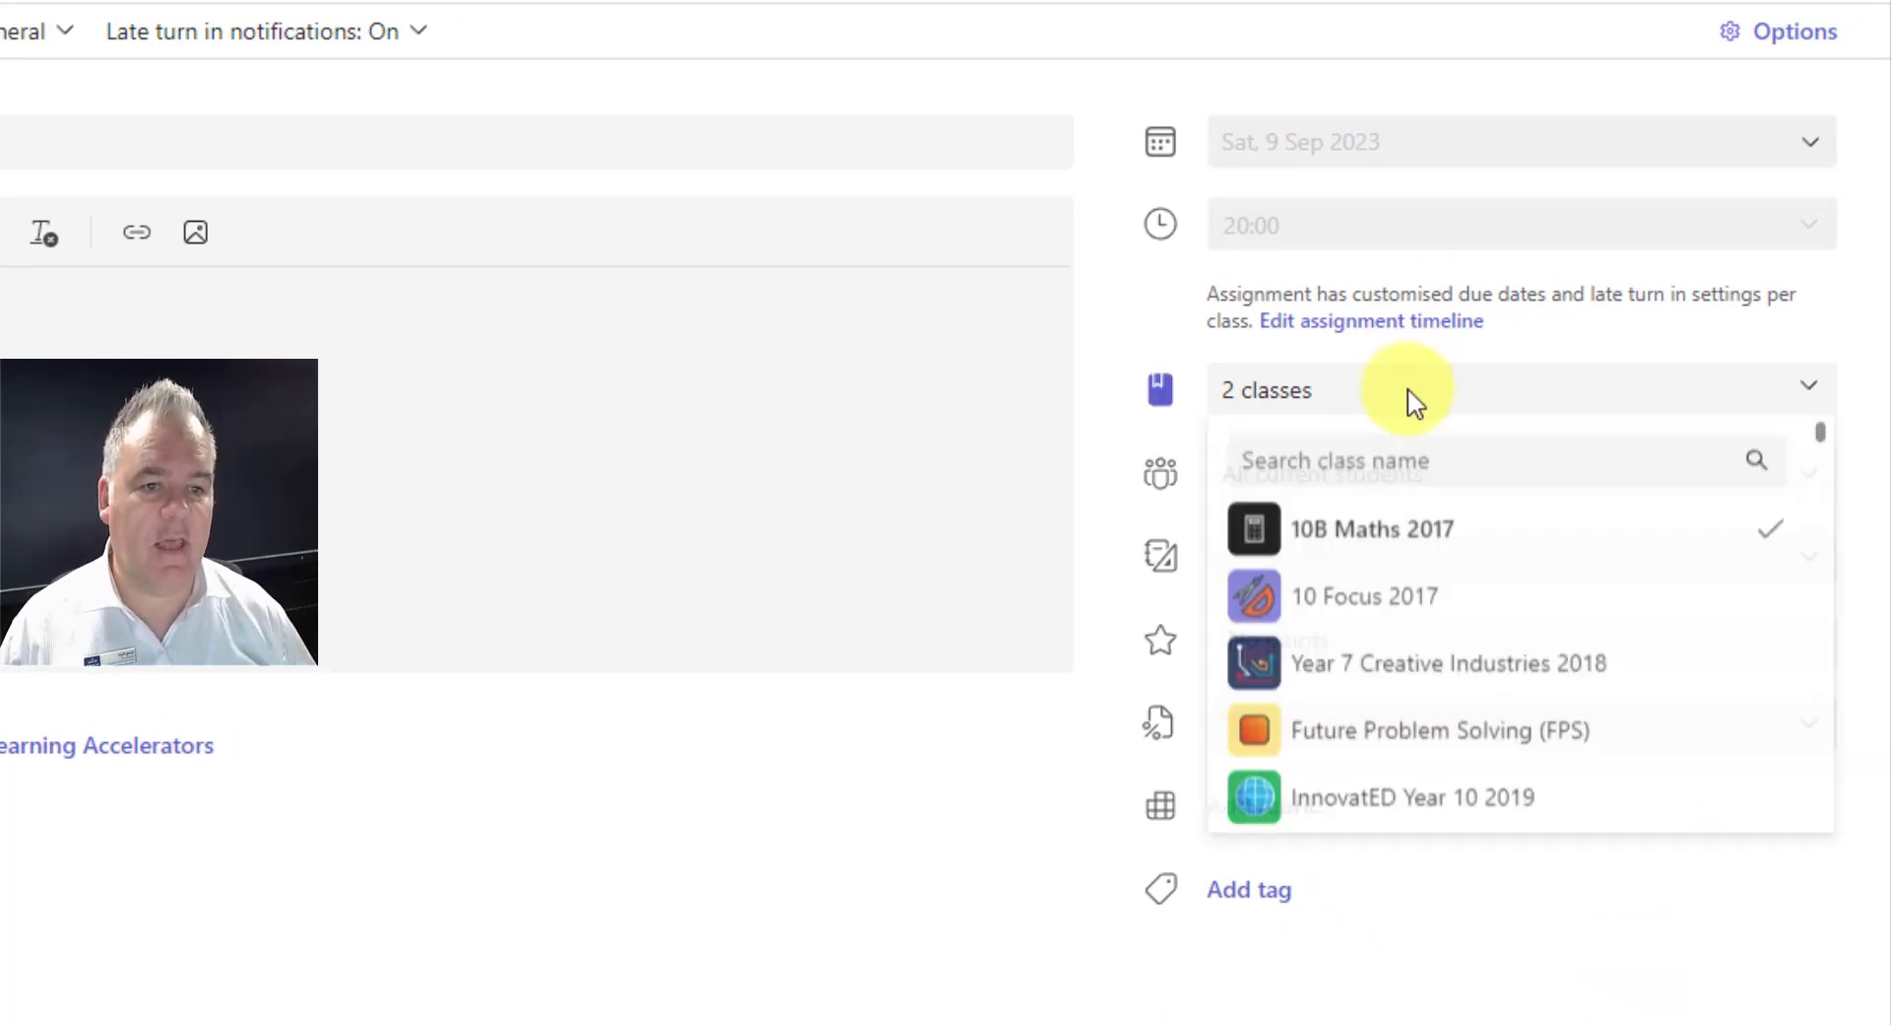
click(1435, 599)
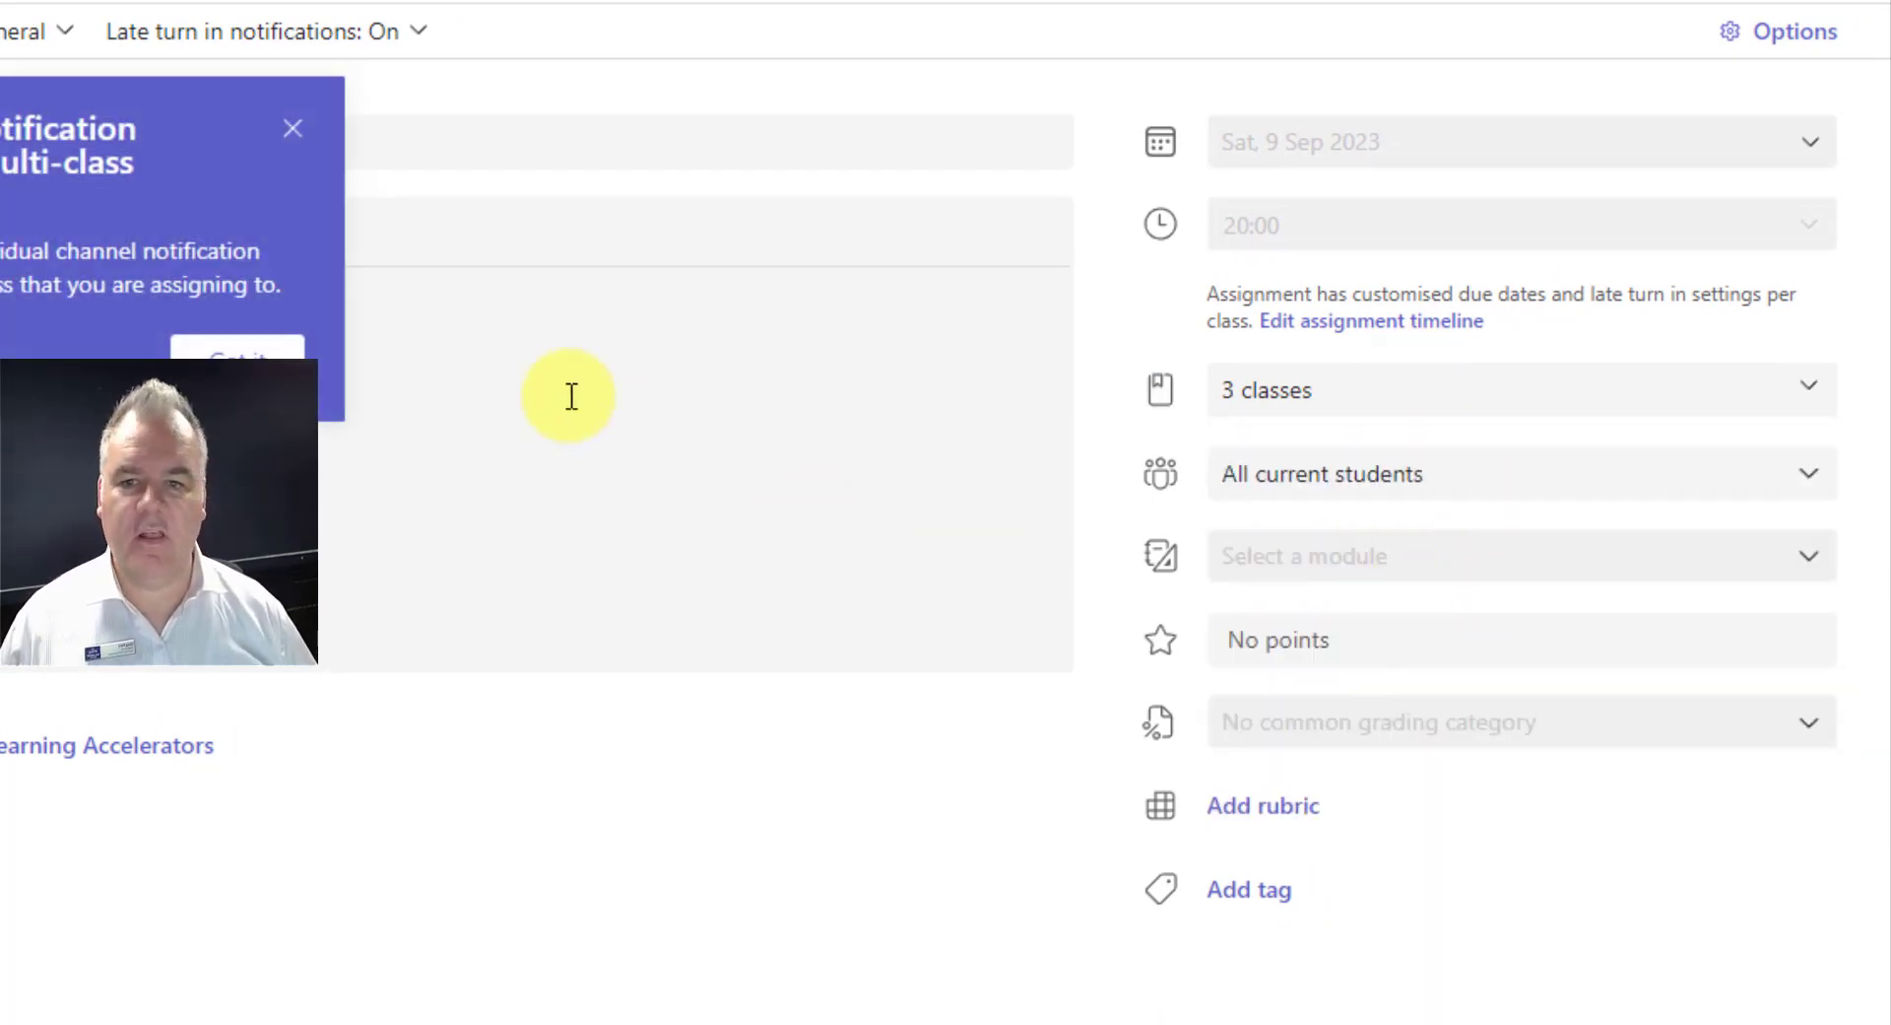
click(202, 345)
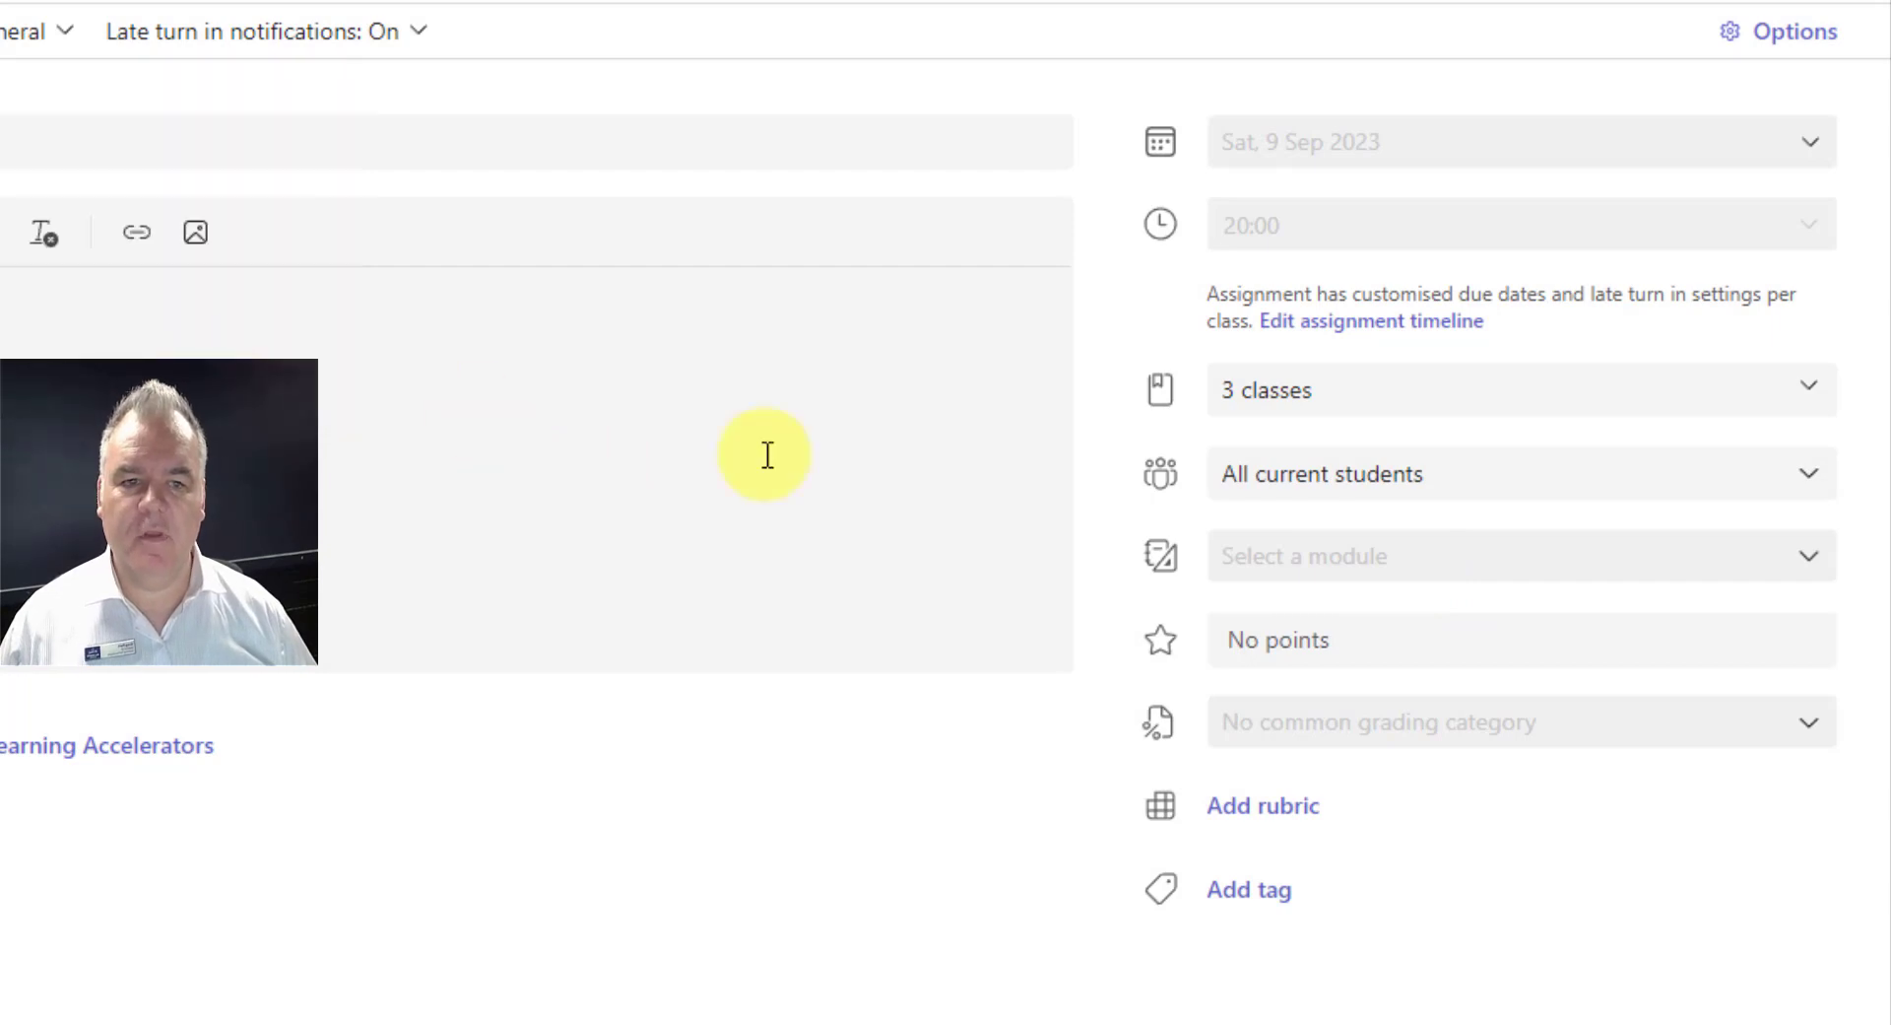
Step: Review the assignment timeline of each of the three selected classes and close it without changes
click(1401, 325)
click(1059, 594)
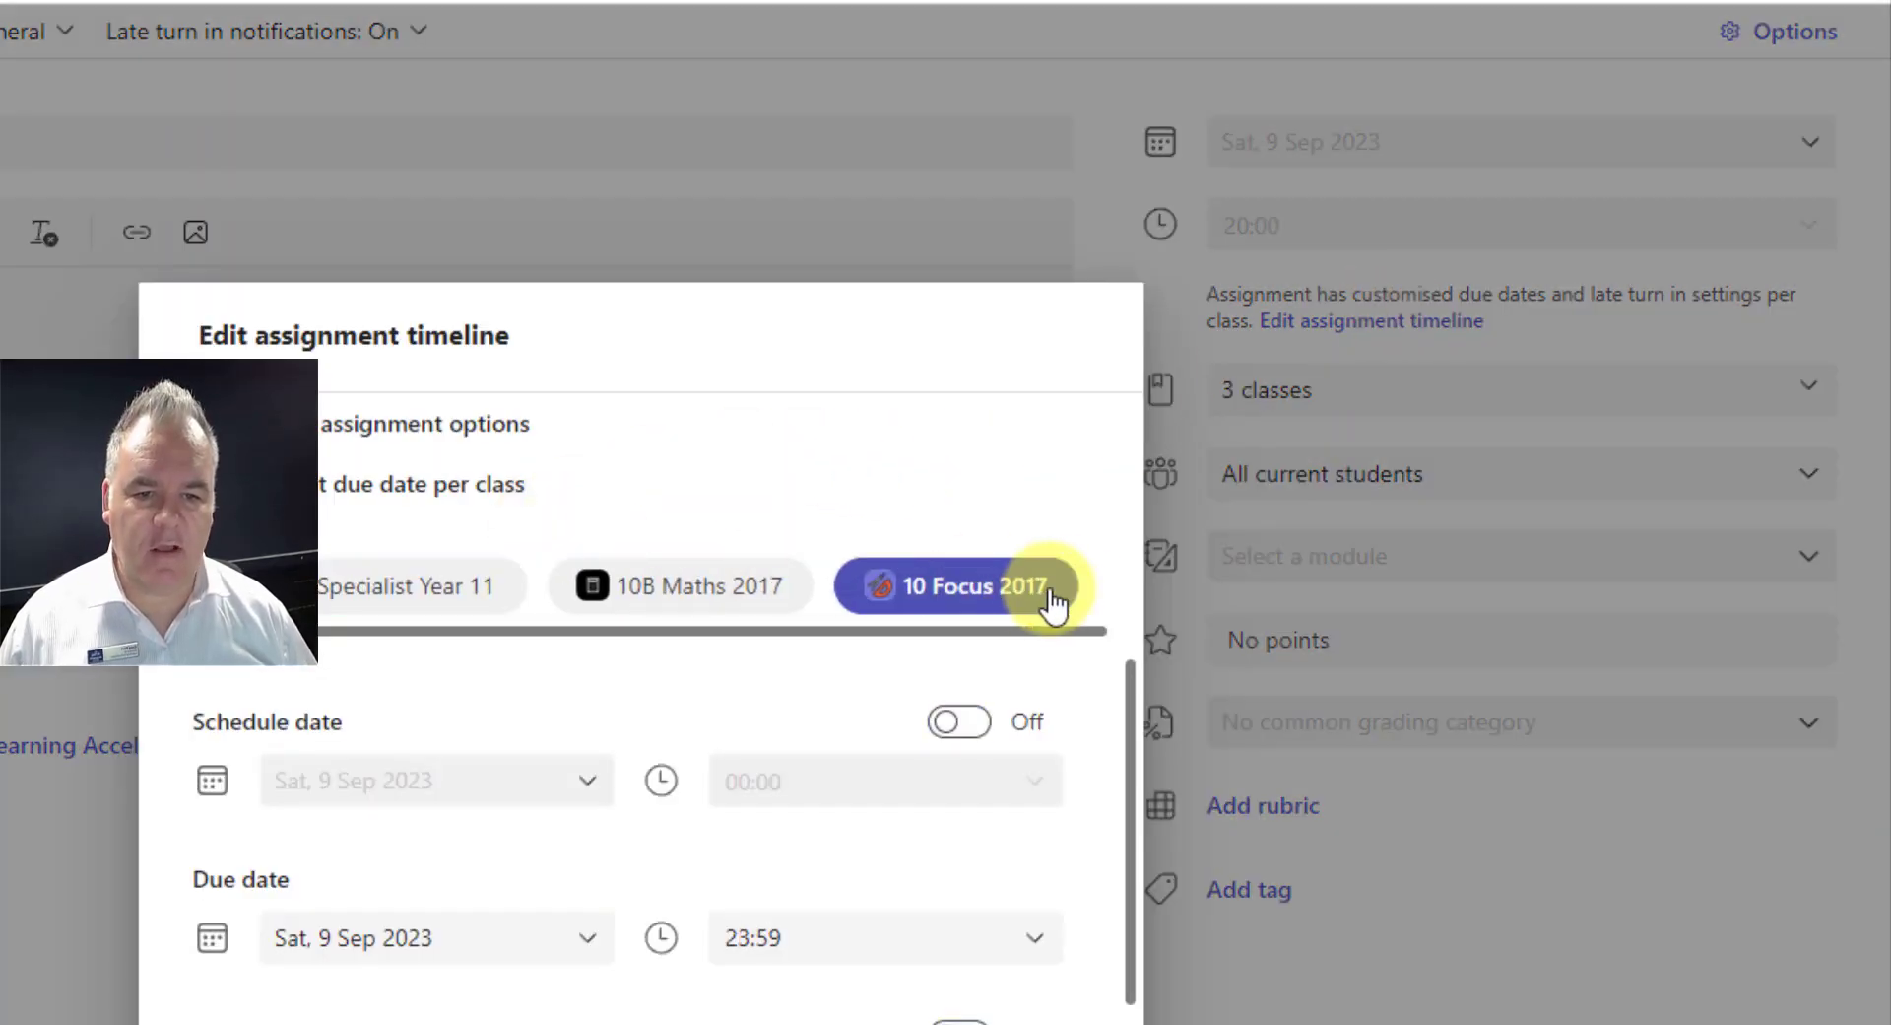
click(711, 589)
click(361, 588)
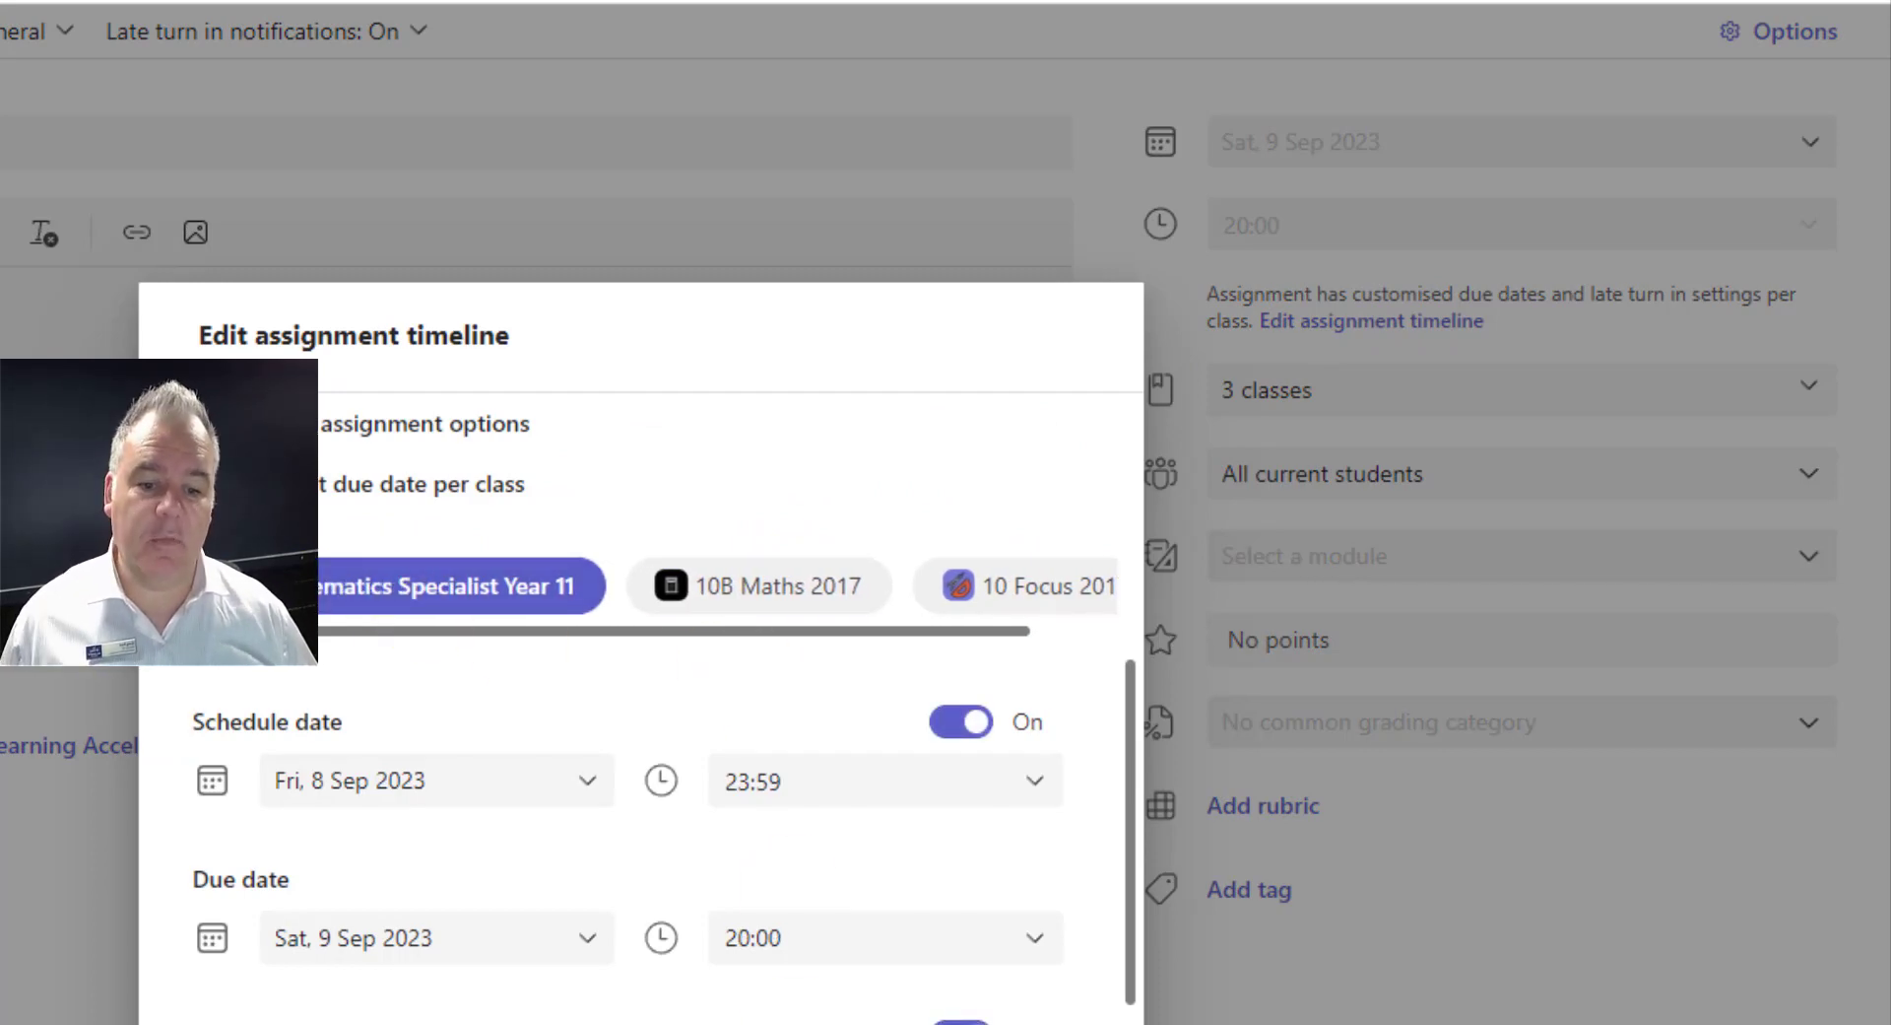
key(Escape)
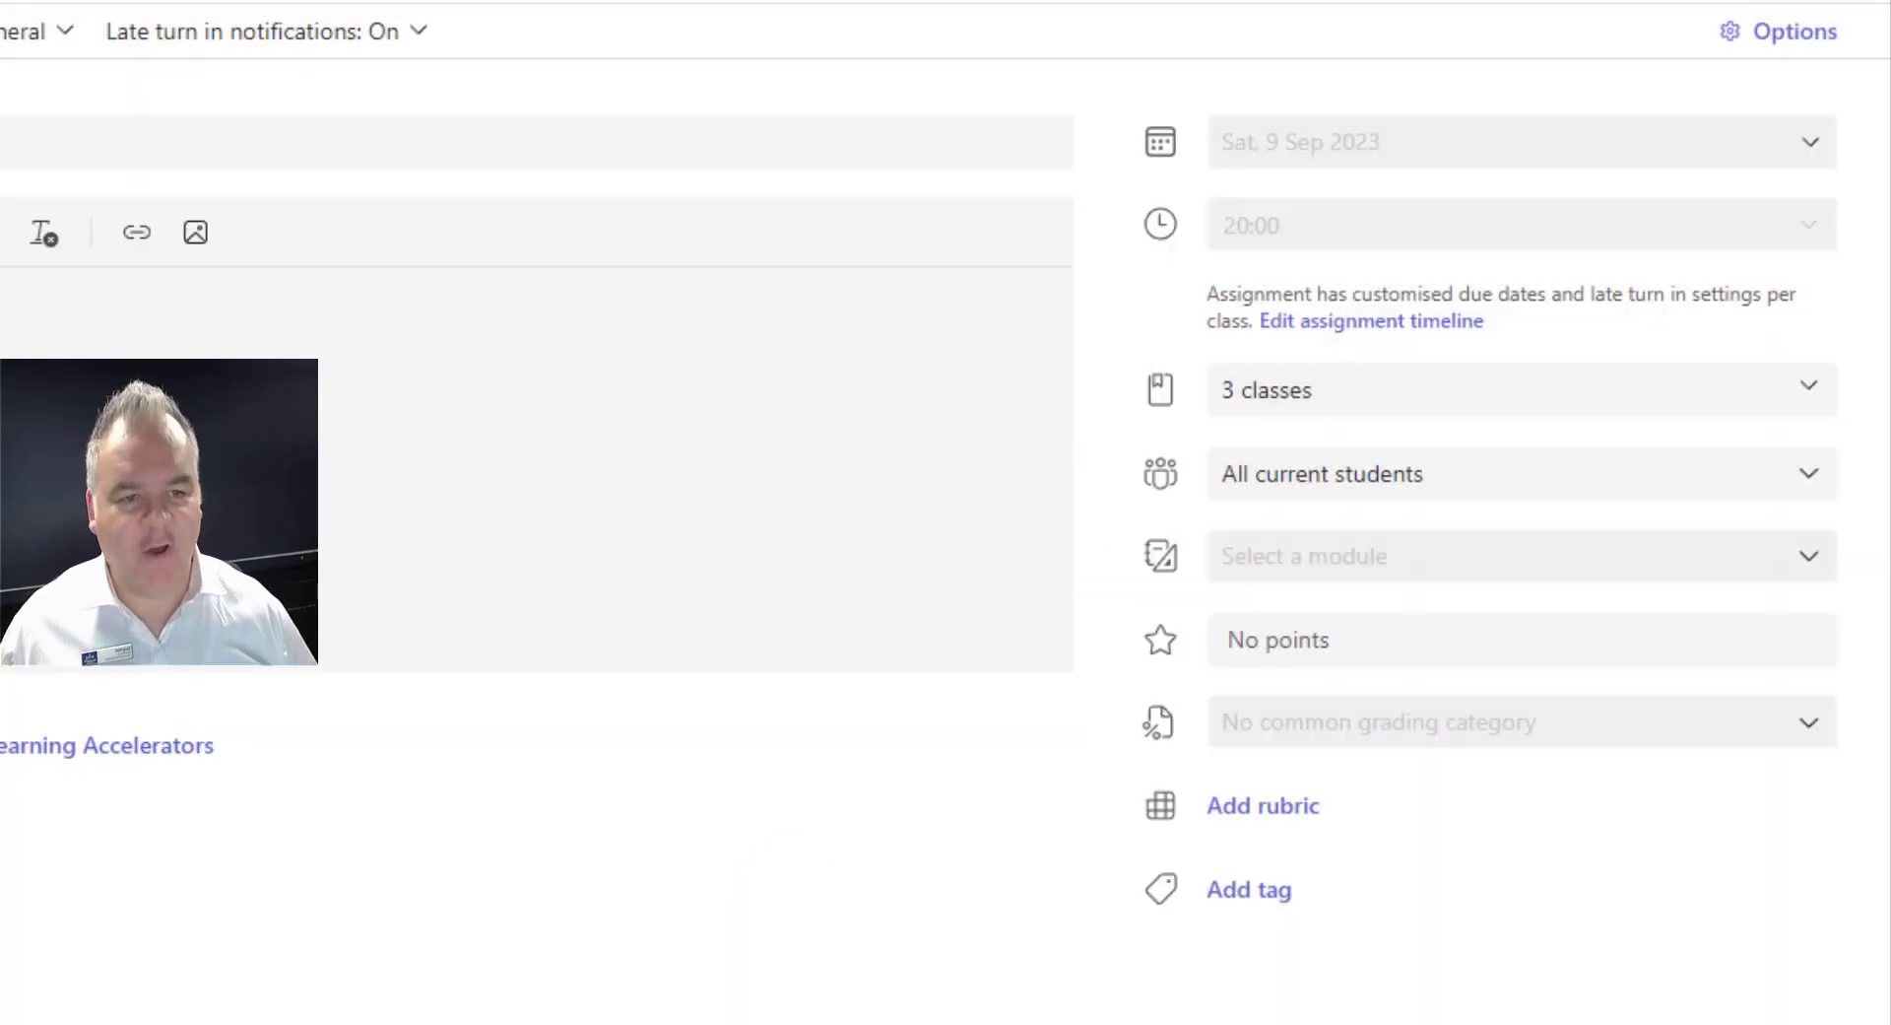
Step: Assign the work to groups of students, accept clearing the multiple class selections, and create three random groups
click(1473, 508)
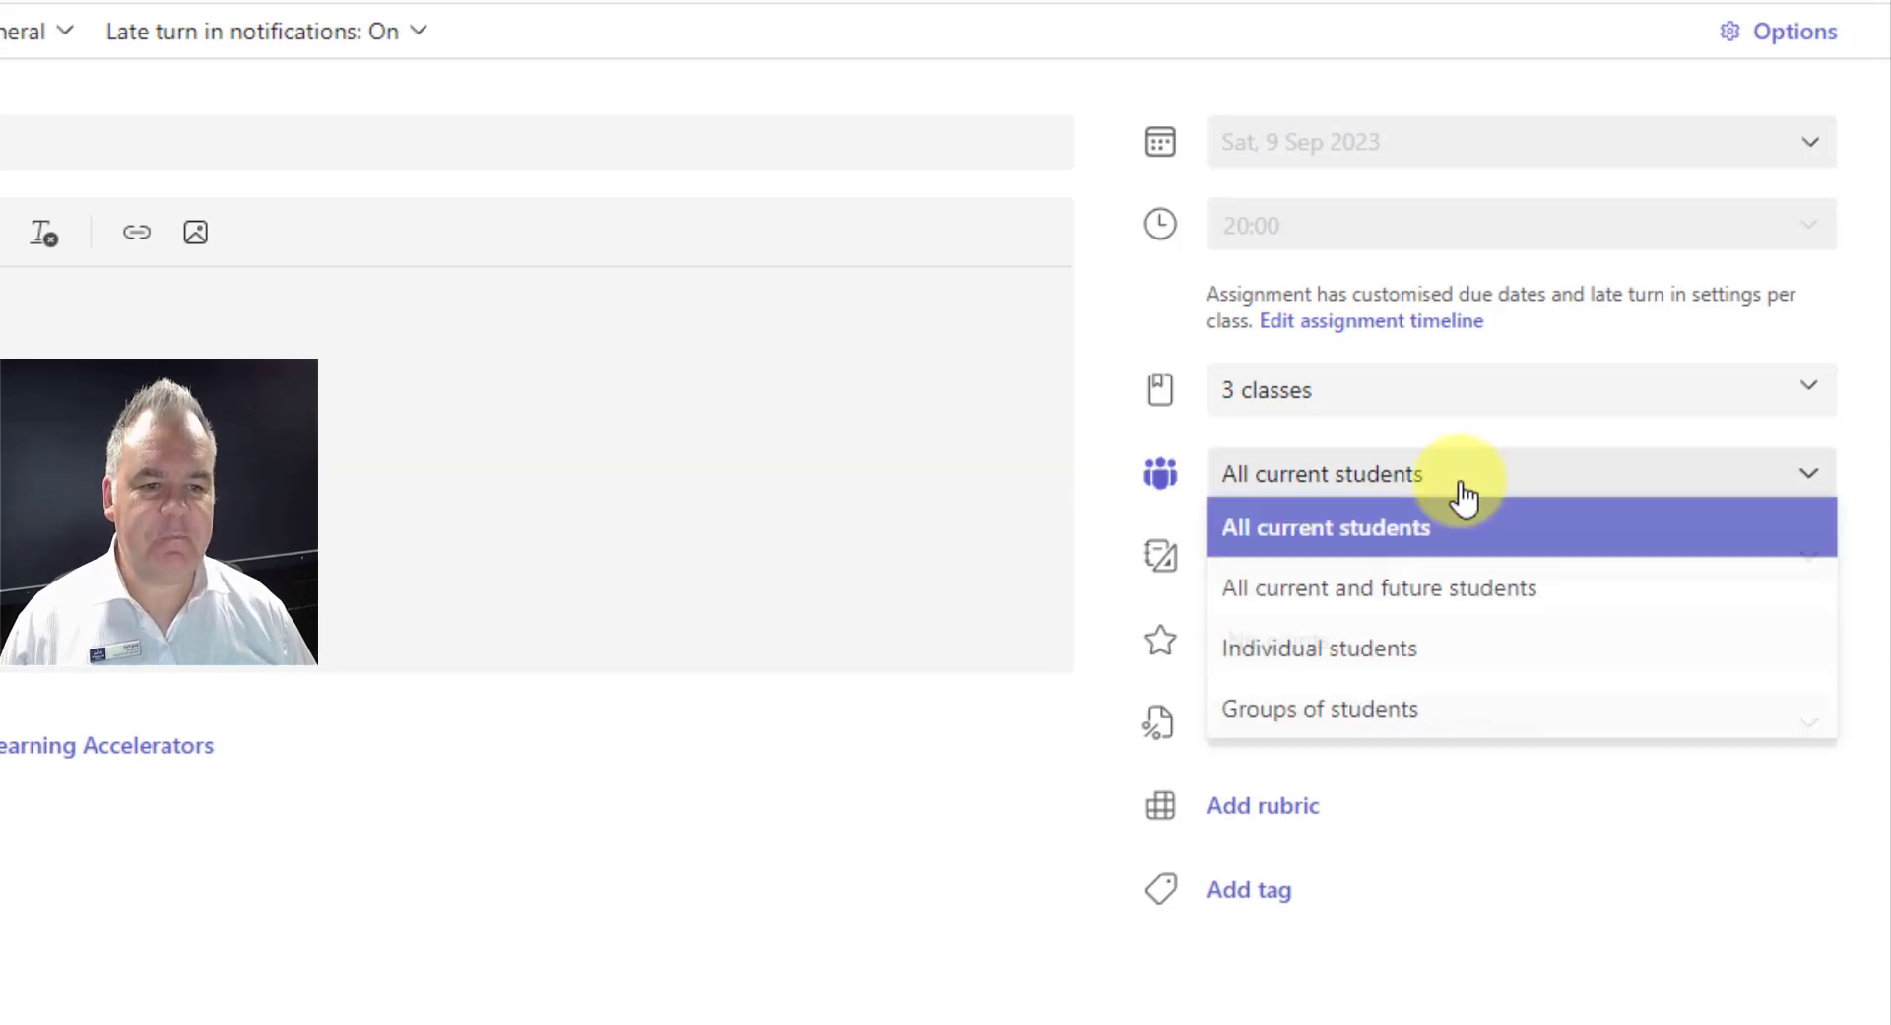
click(1368, 713)
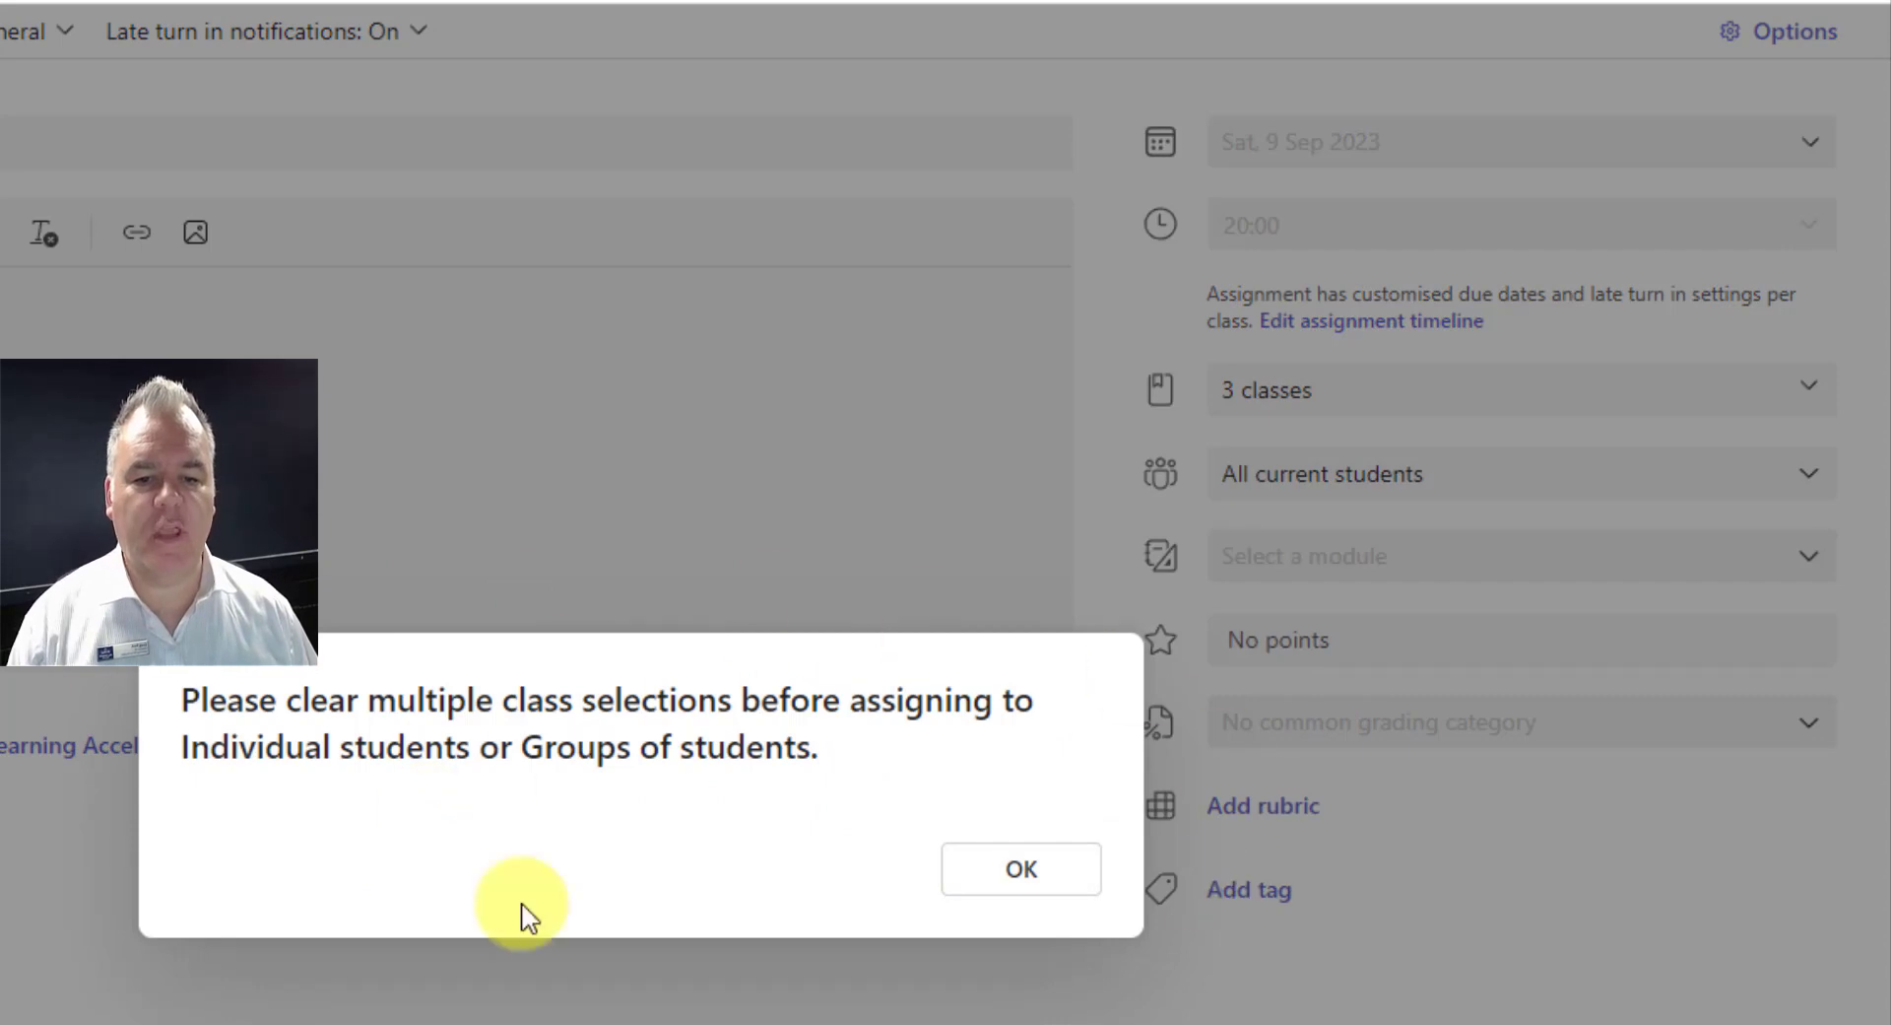
click(1001, 879)
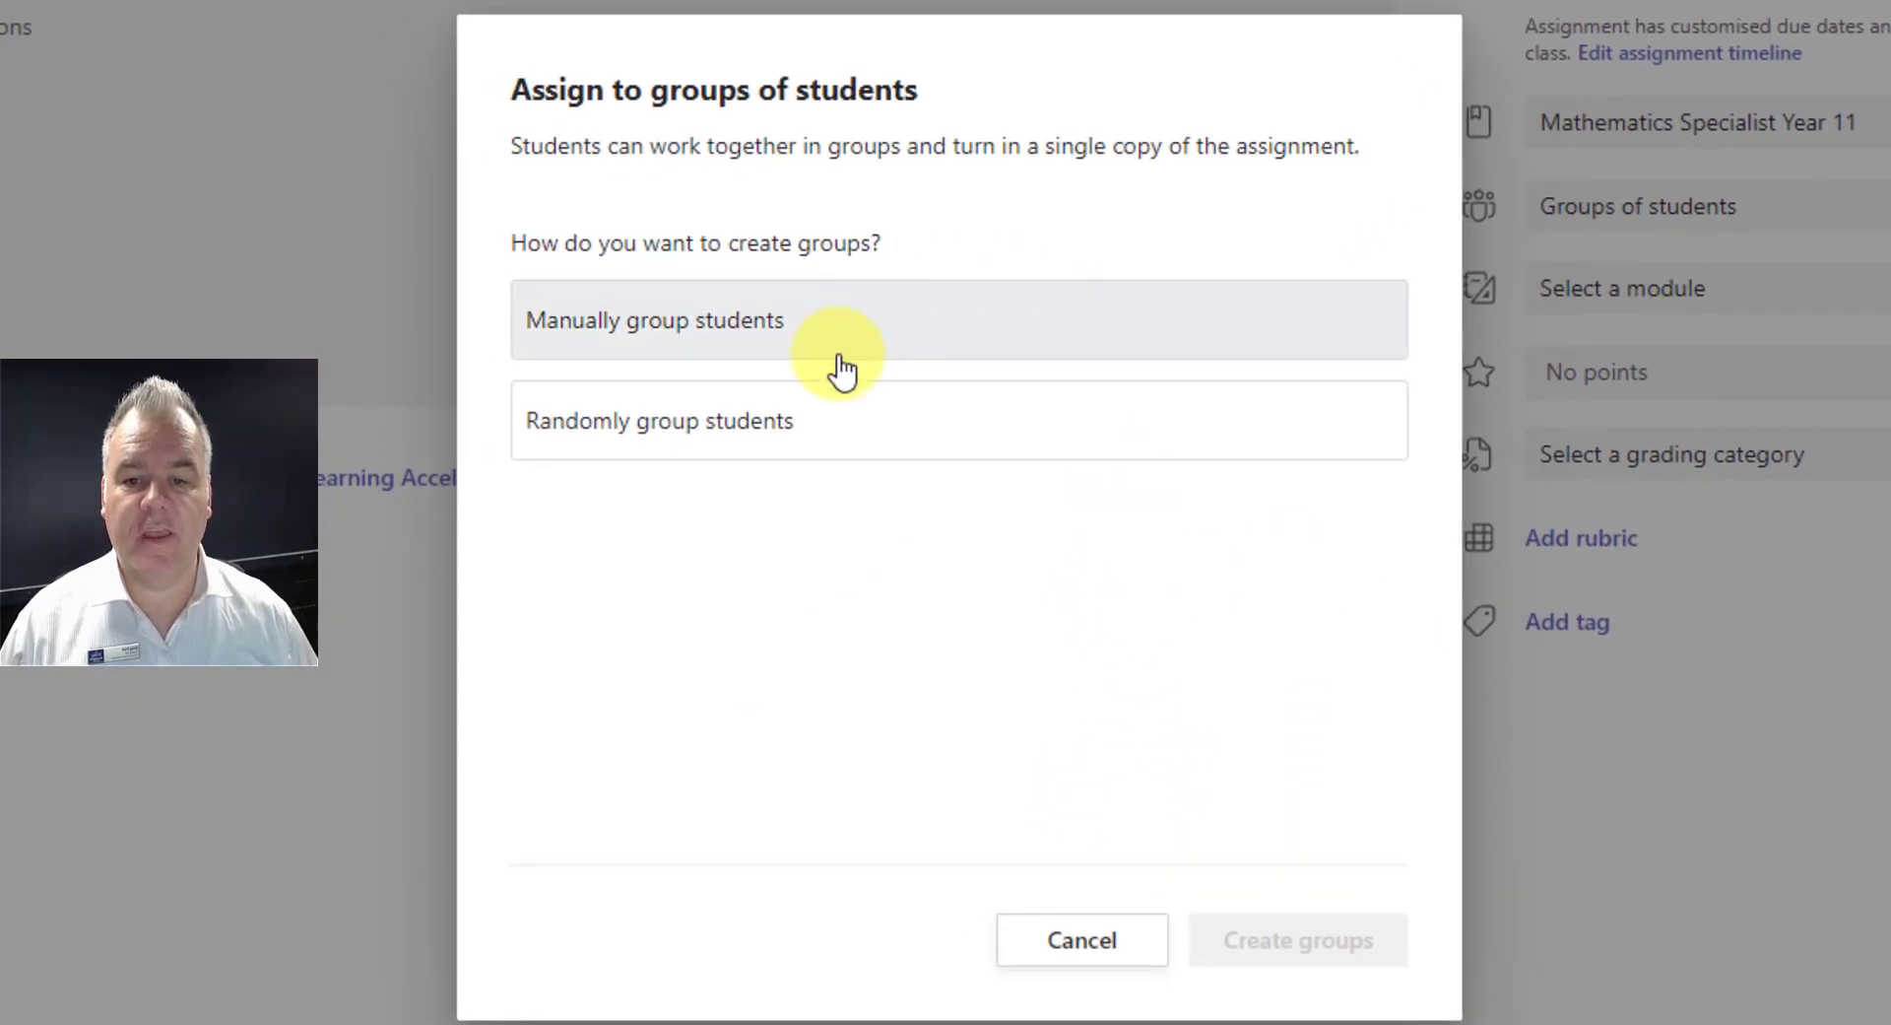
click(840, 437)
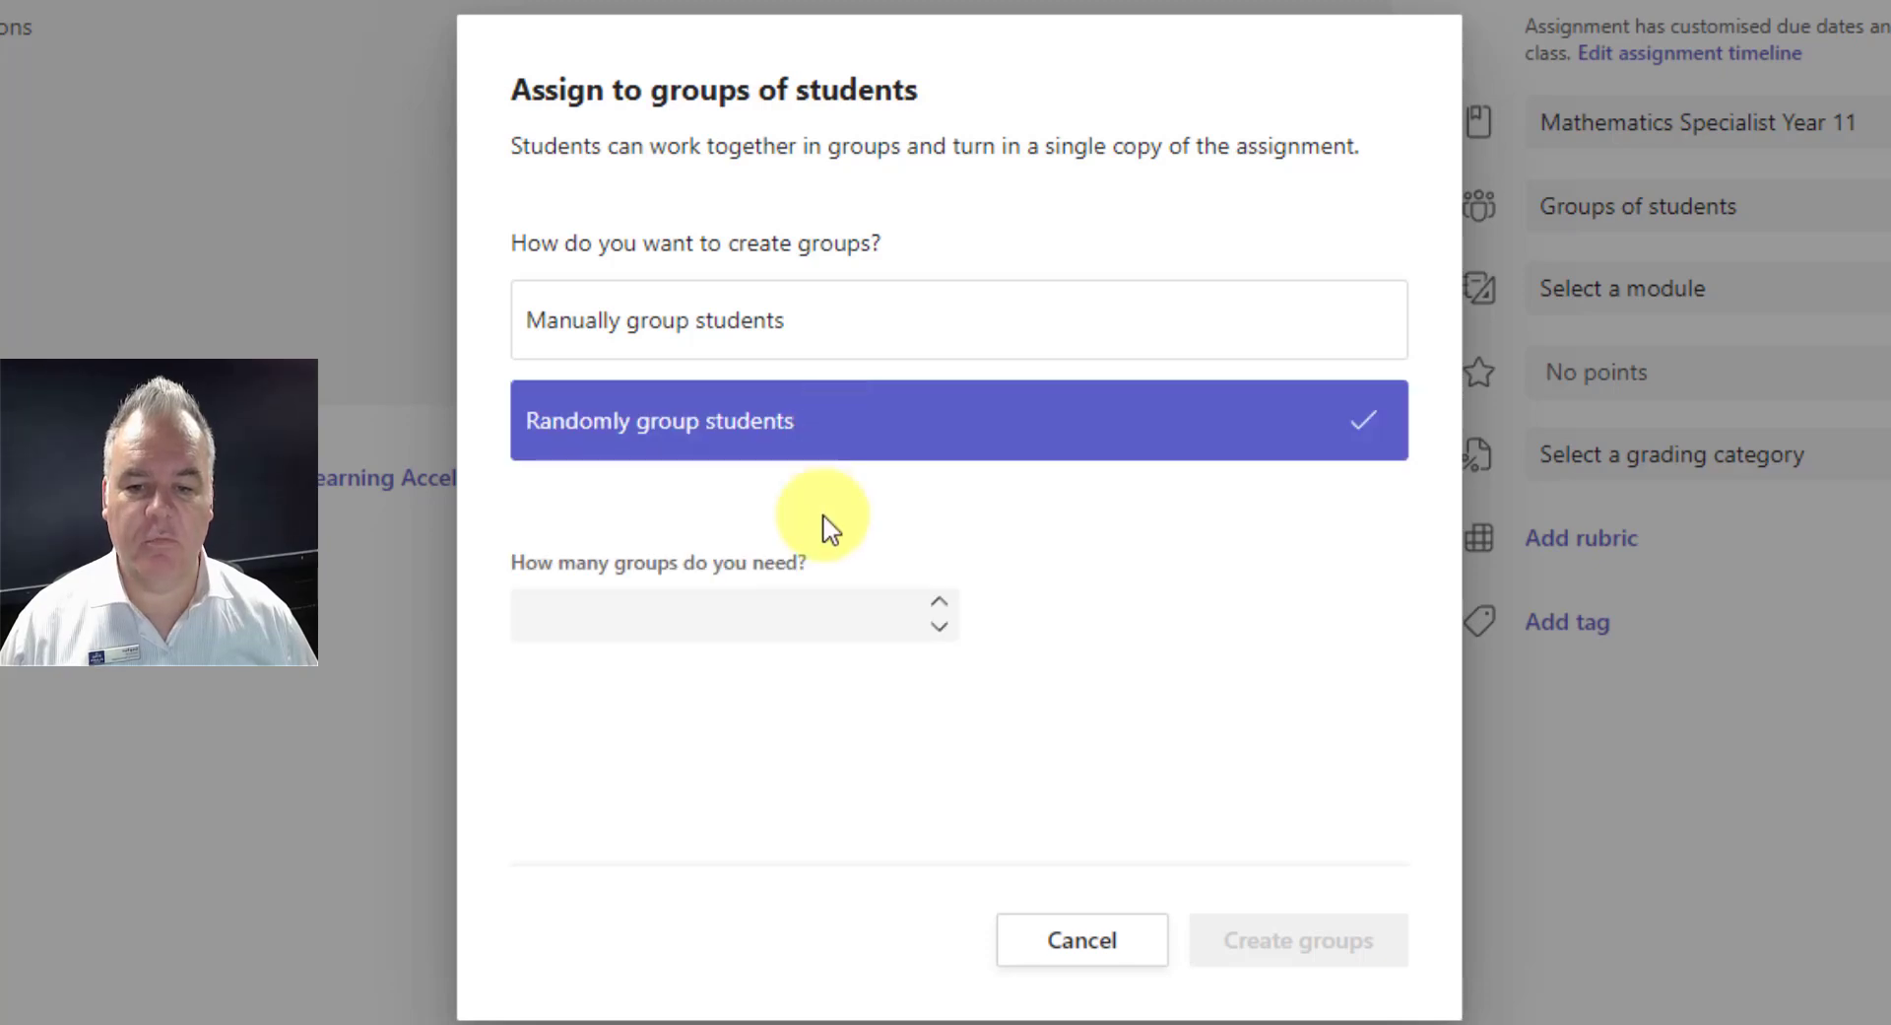
click(941, 601)
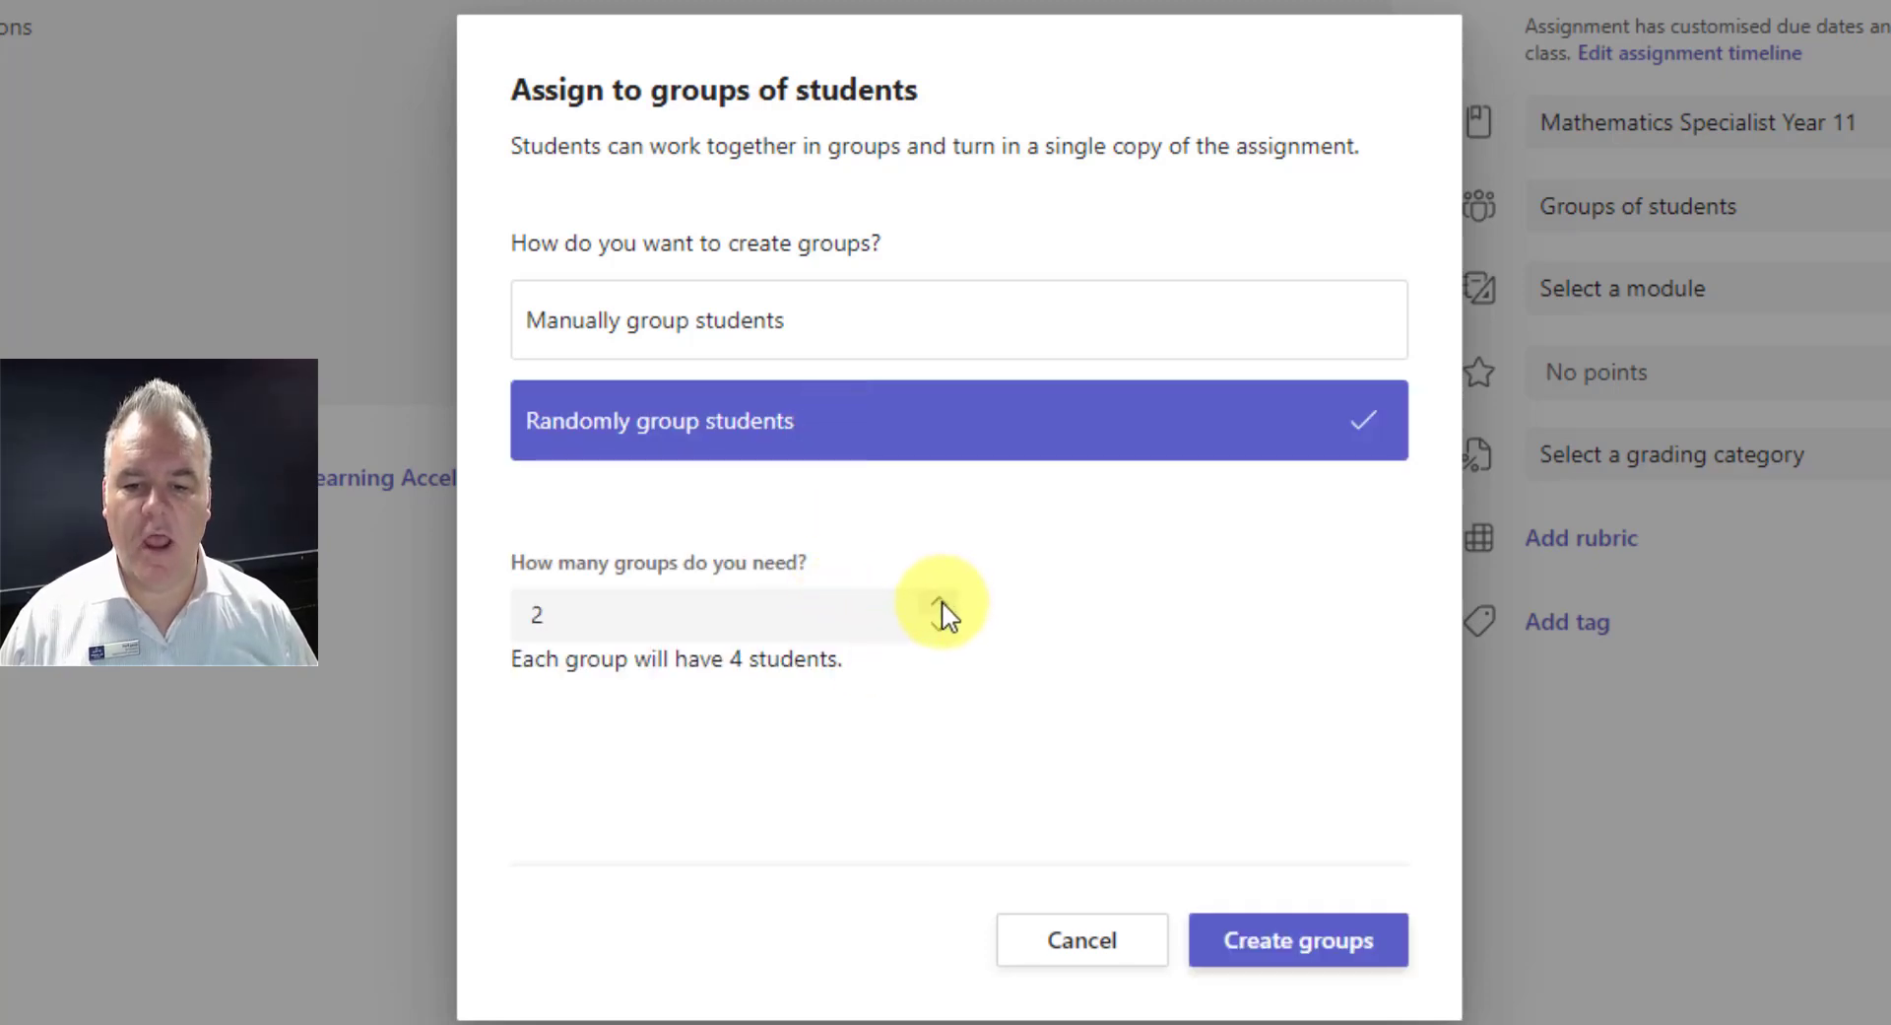
click(1284, 947)
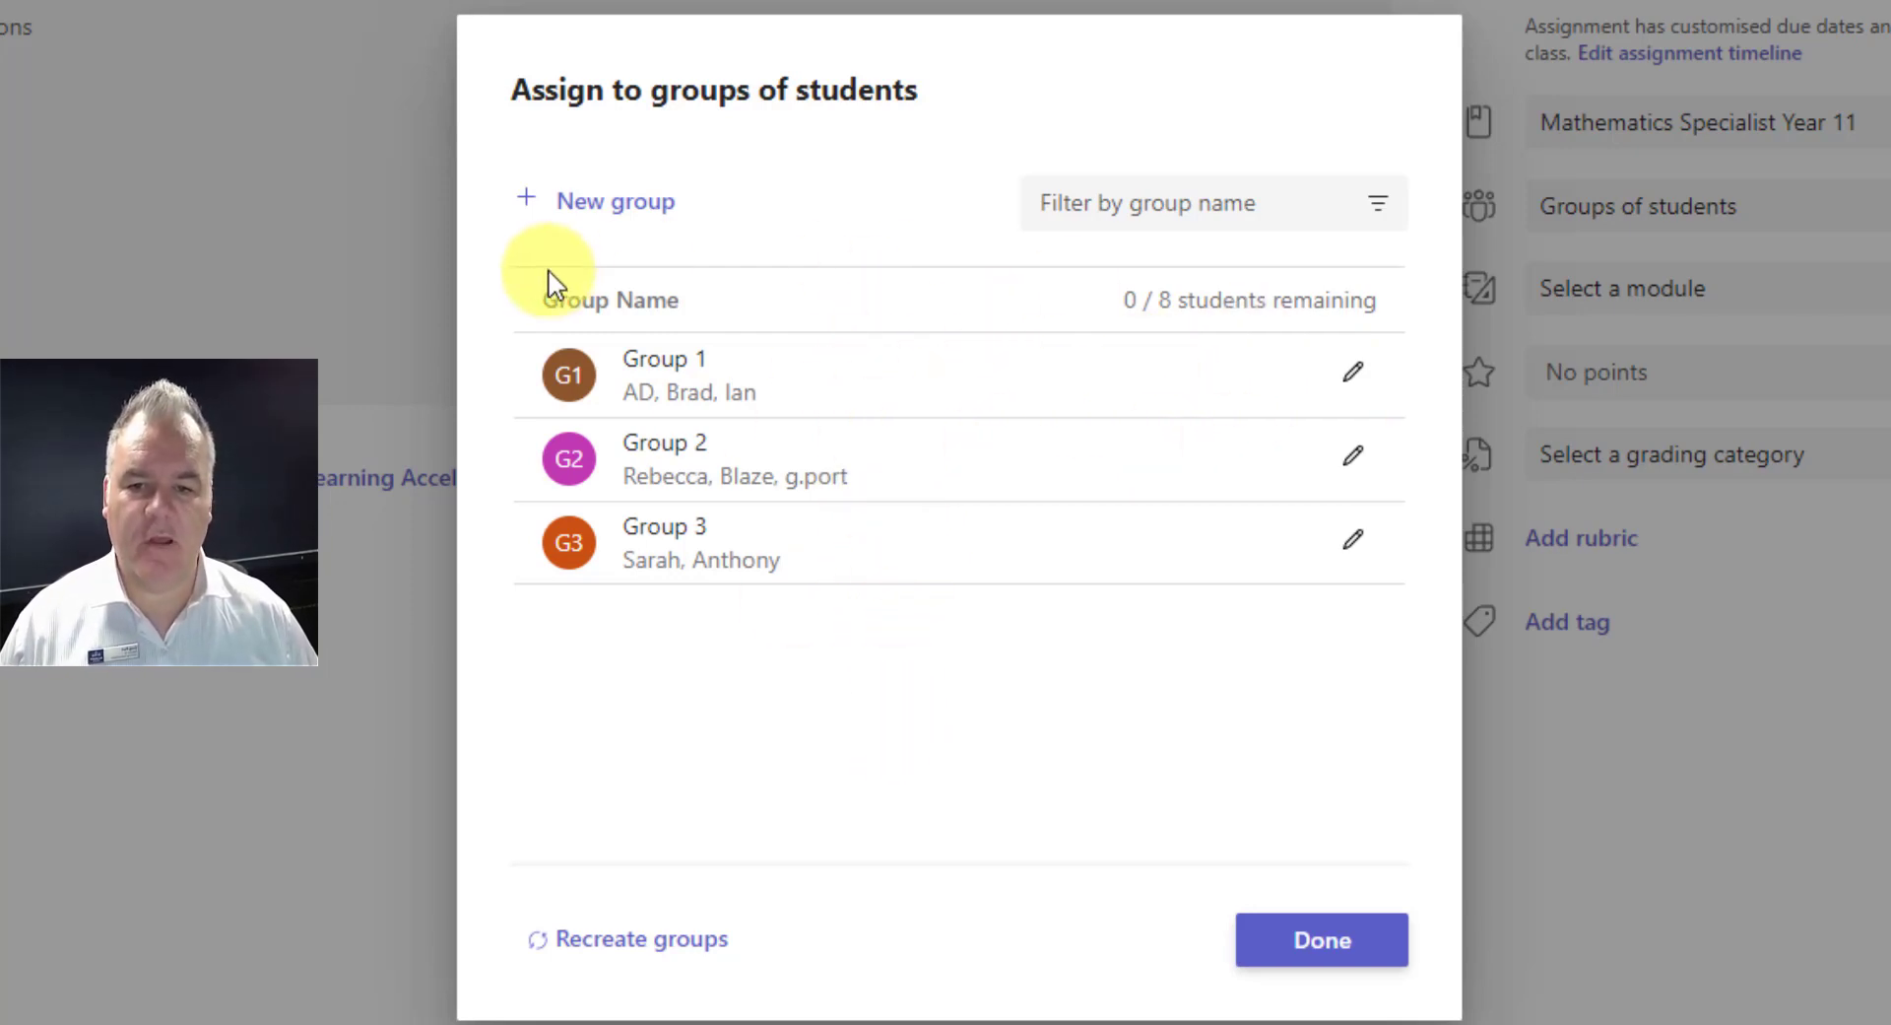
Step: Check the members of Group 1 without changing them and confirm the three student groups for the assignment
click(1353, 371)
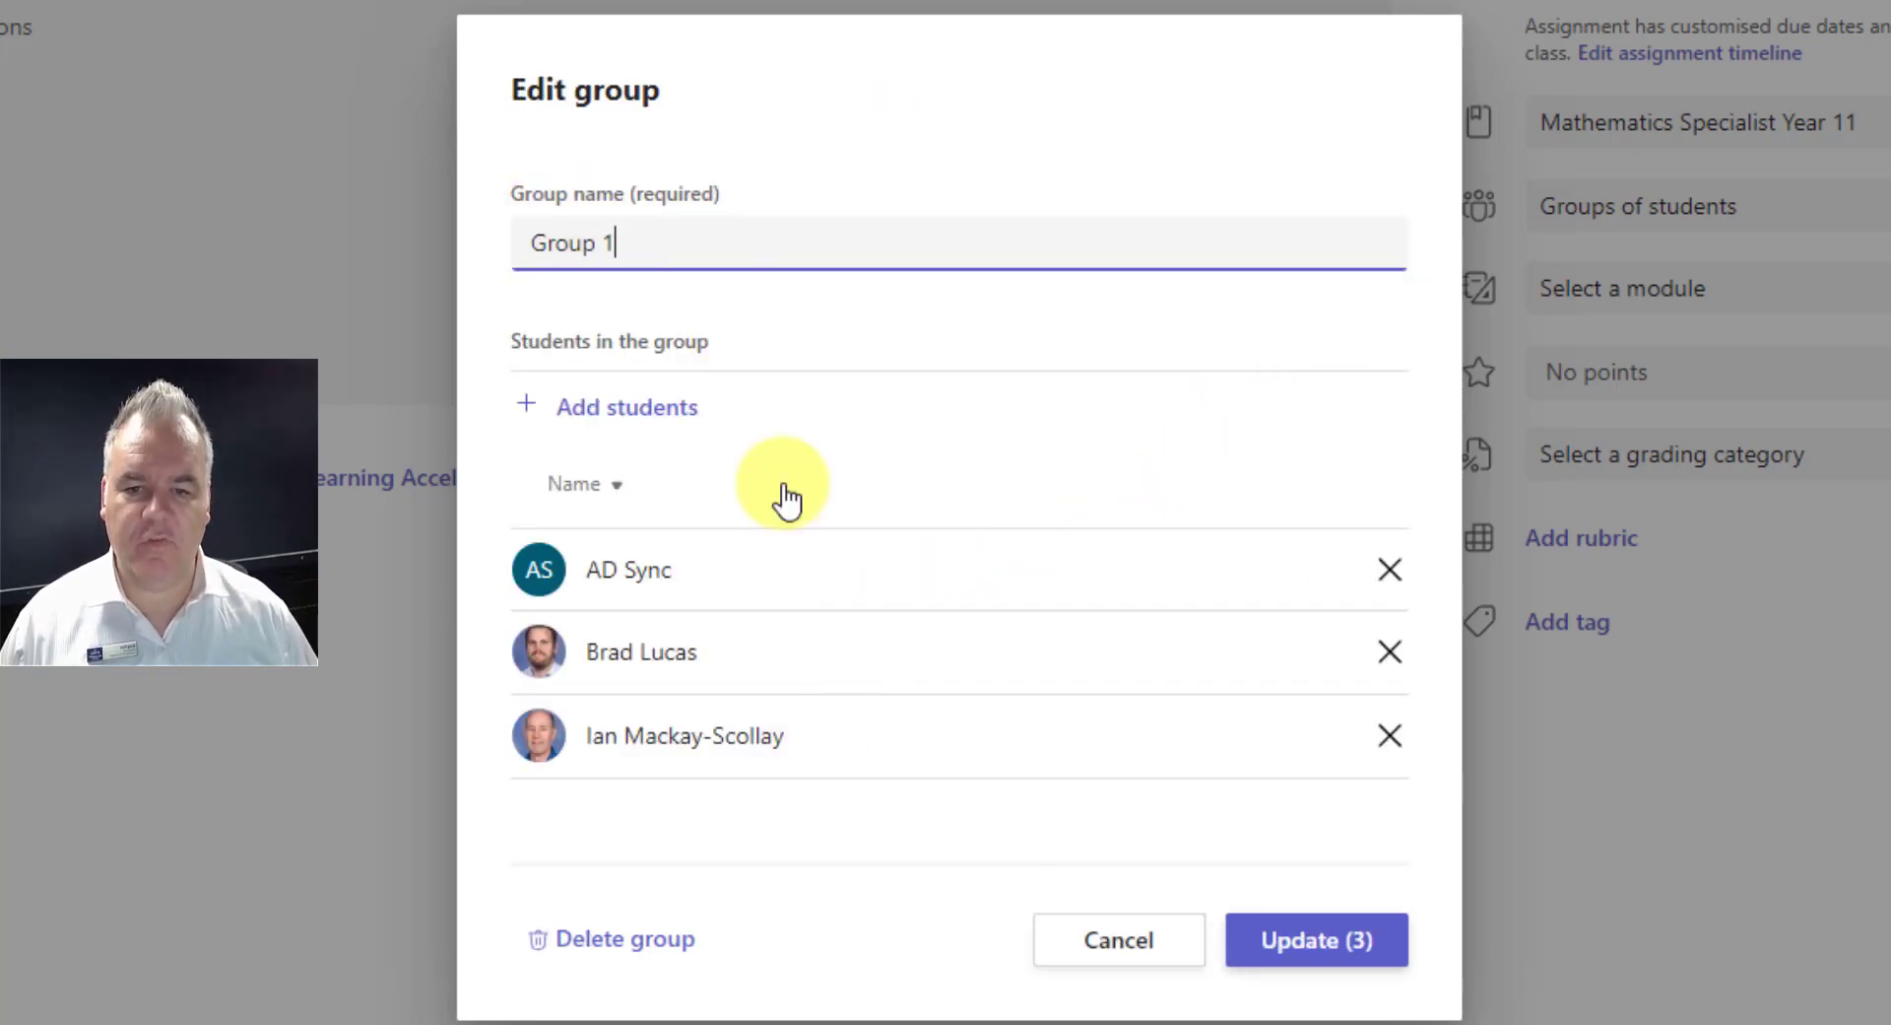
click(1137, 941)
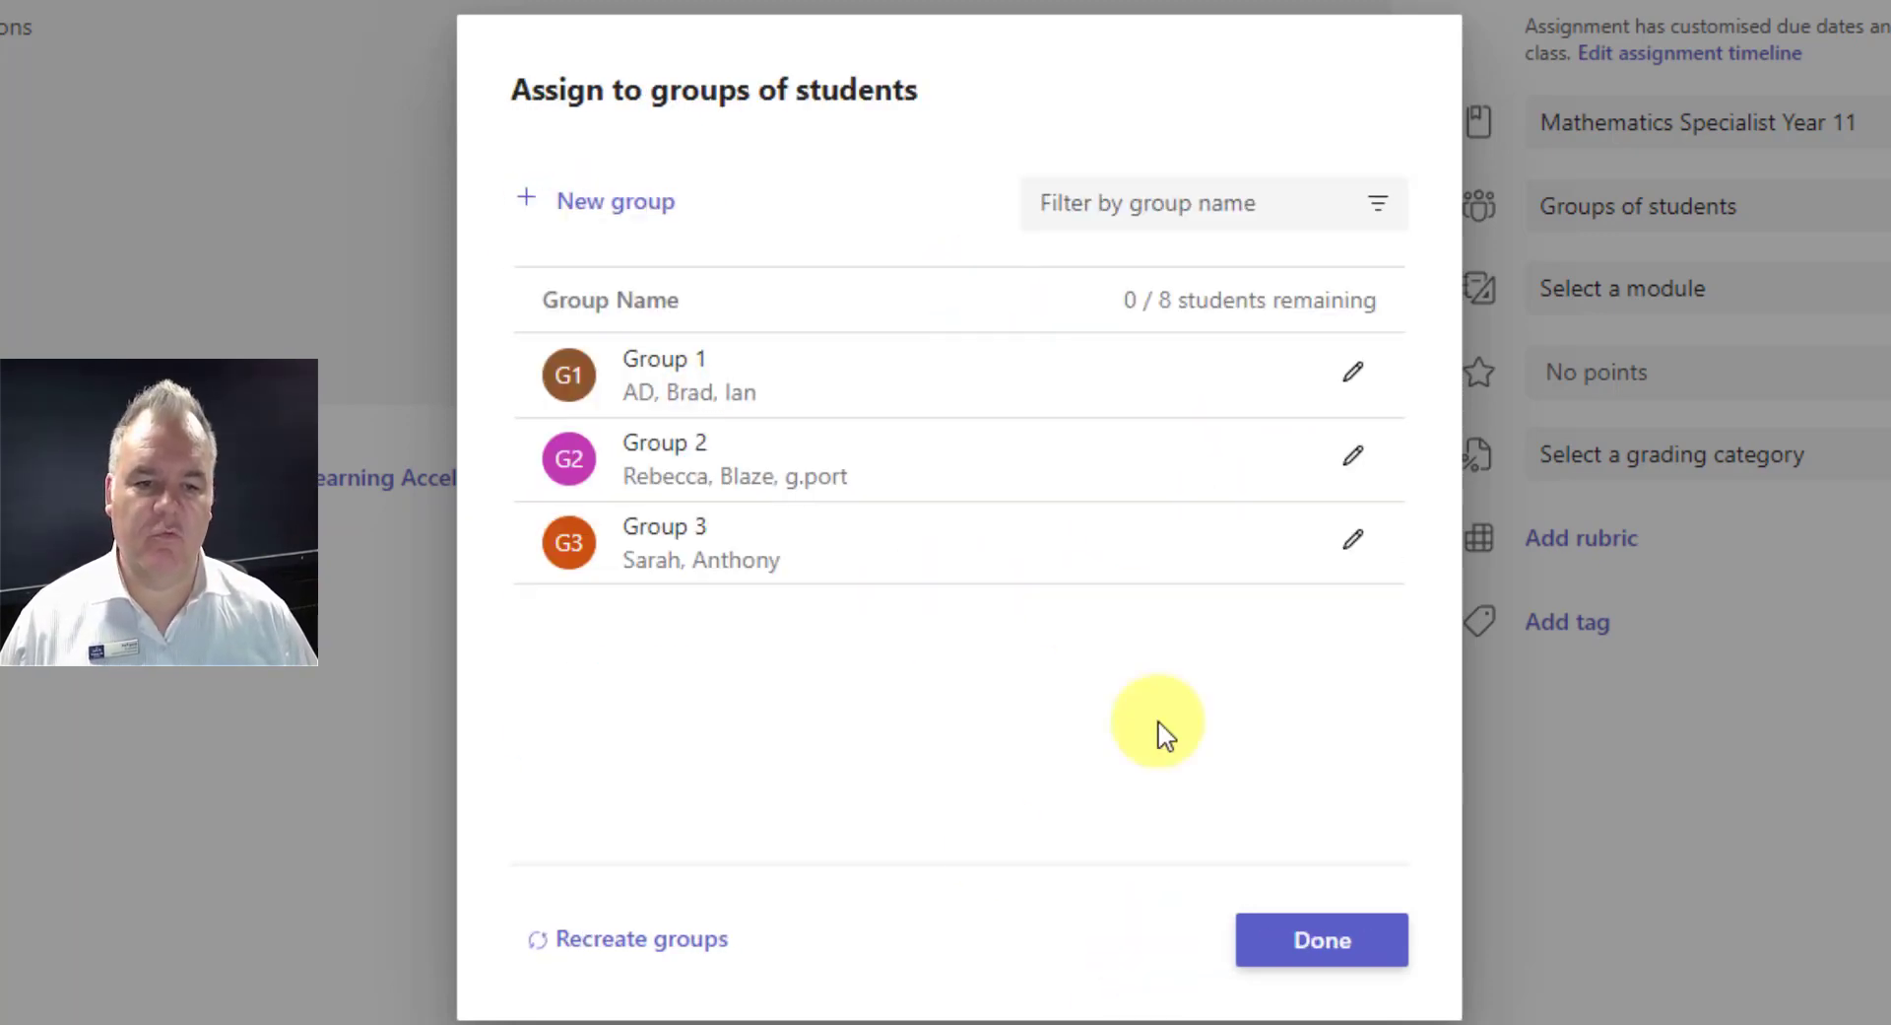
click(1330, 942)
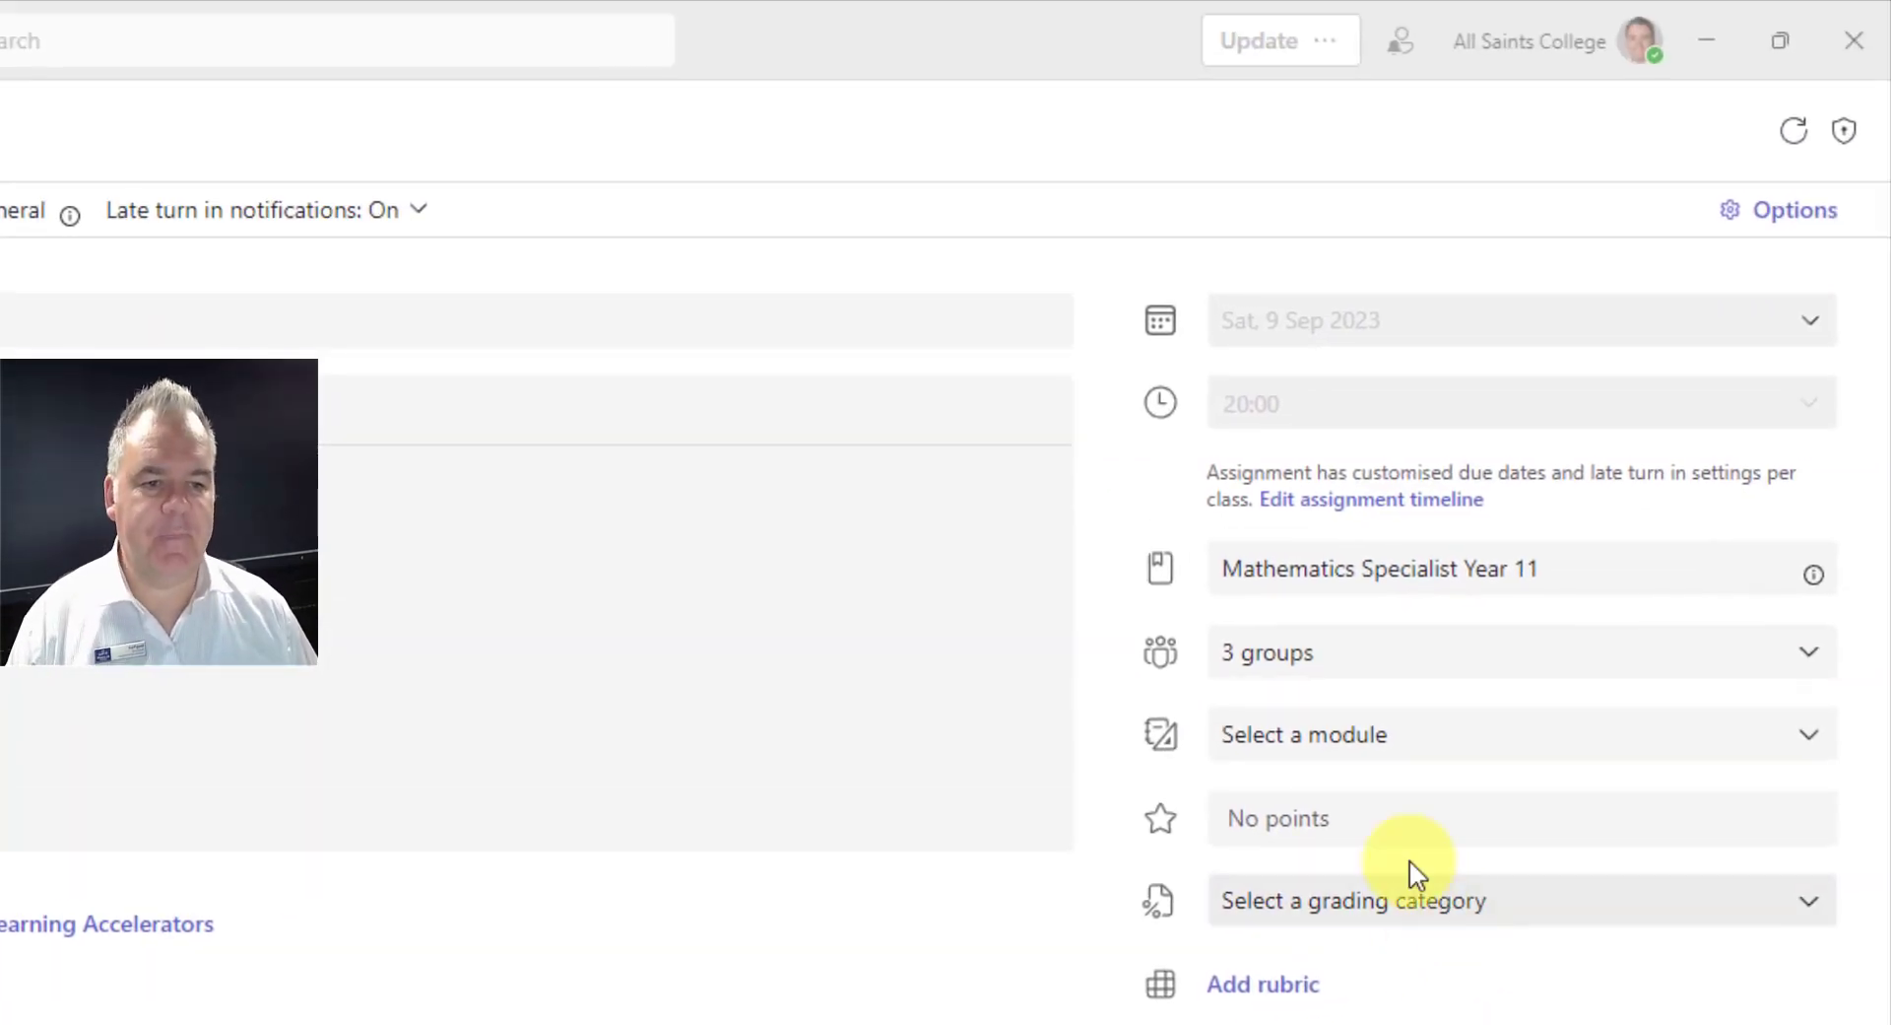
Step: Give the assignment 40 points and place it in the Unit 1 module
click(1390, 834)
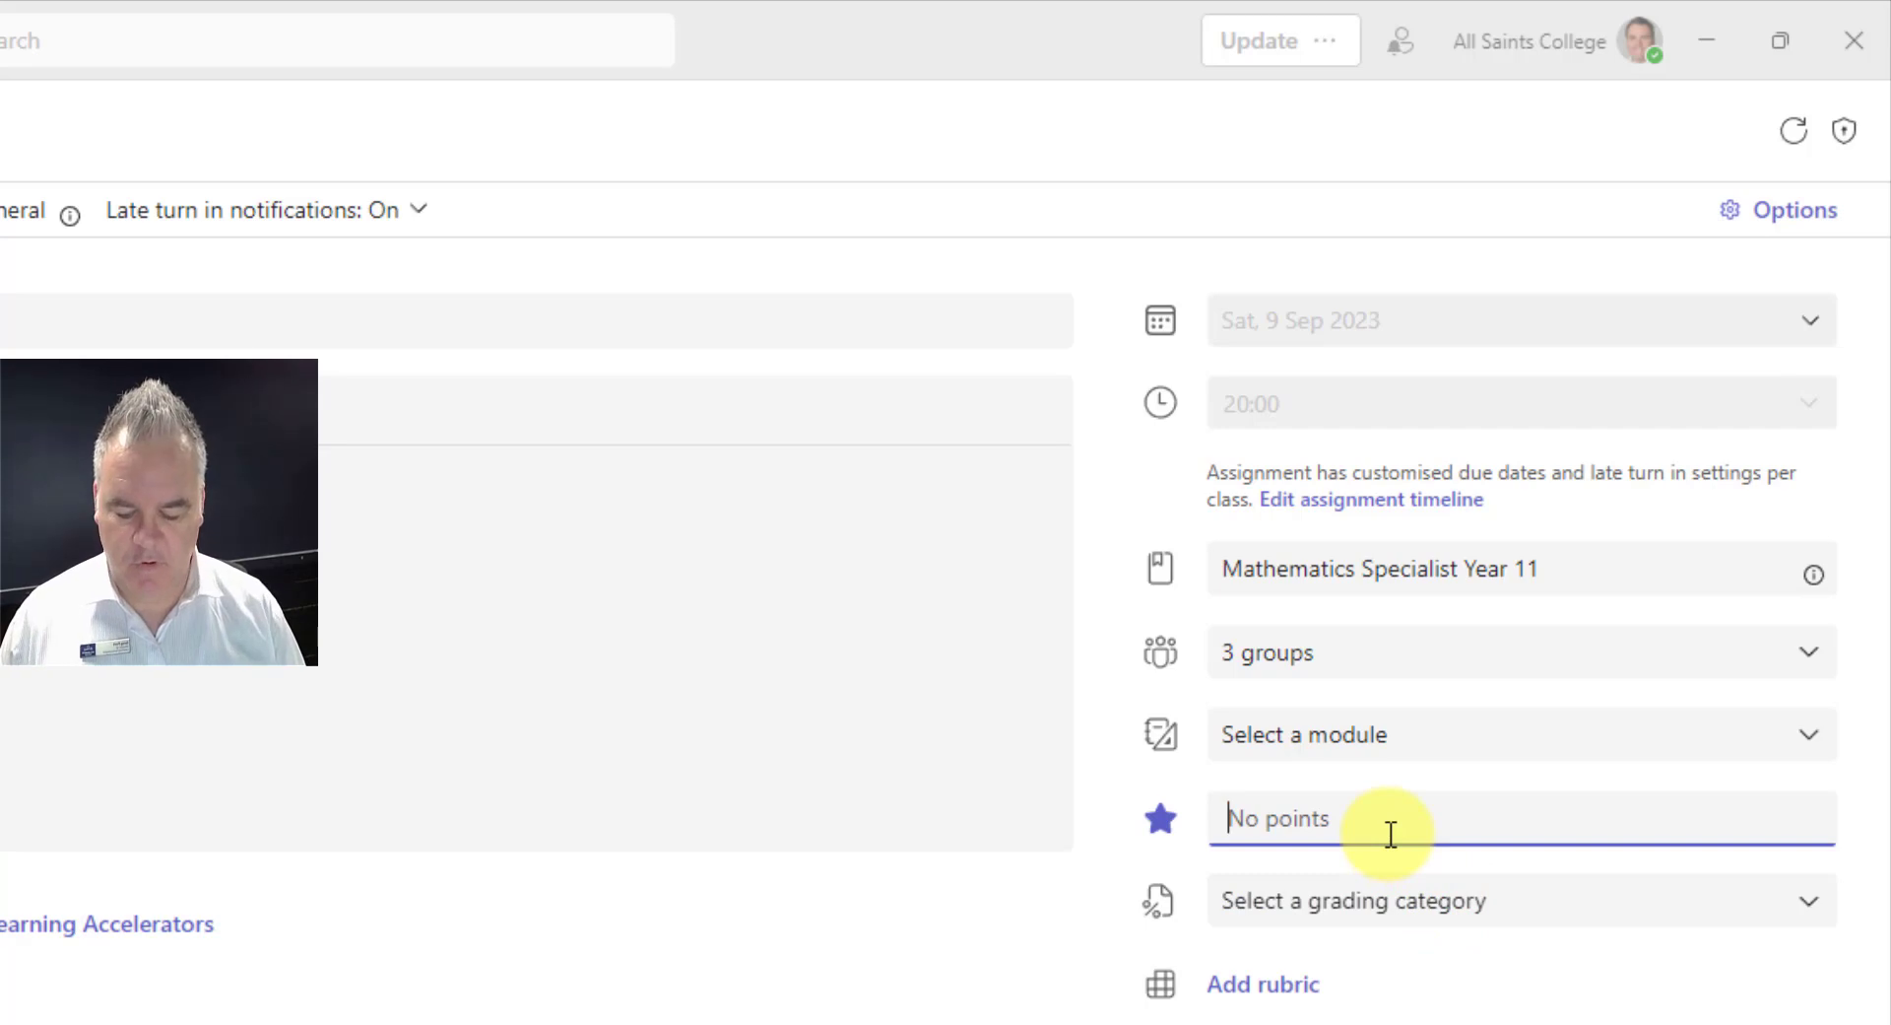
text(40)
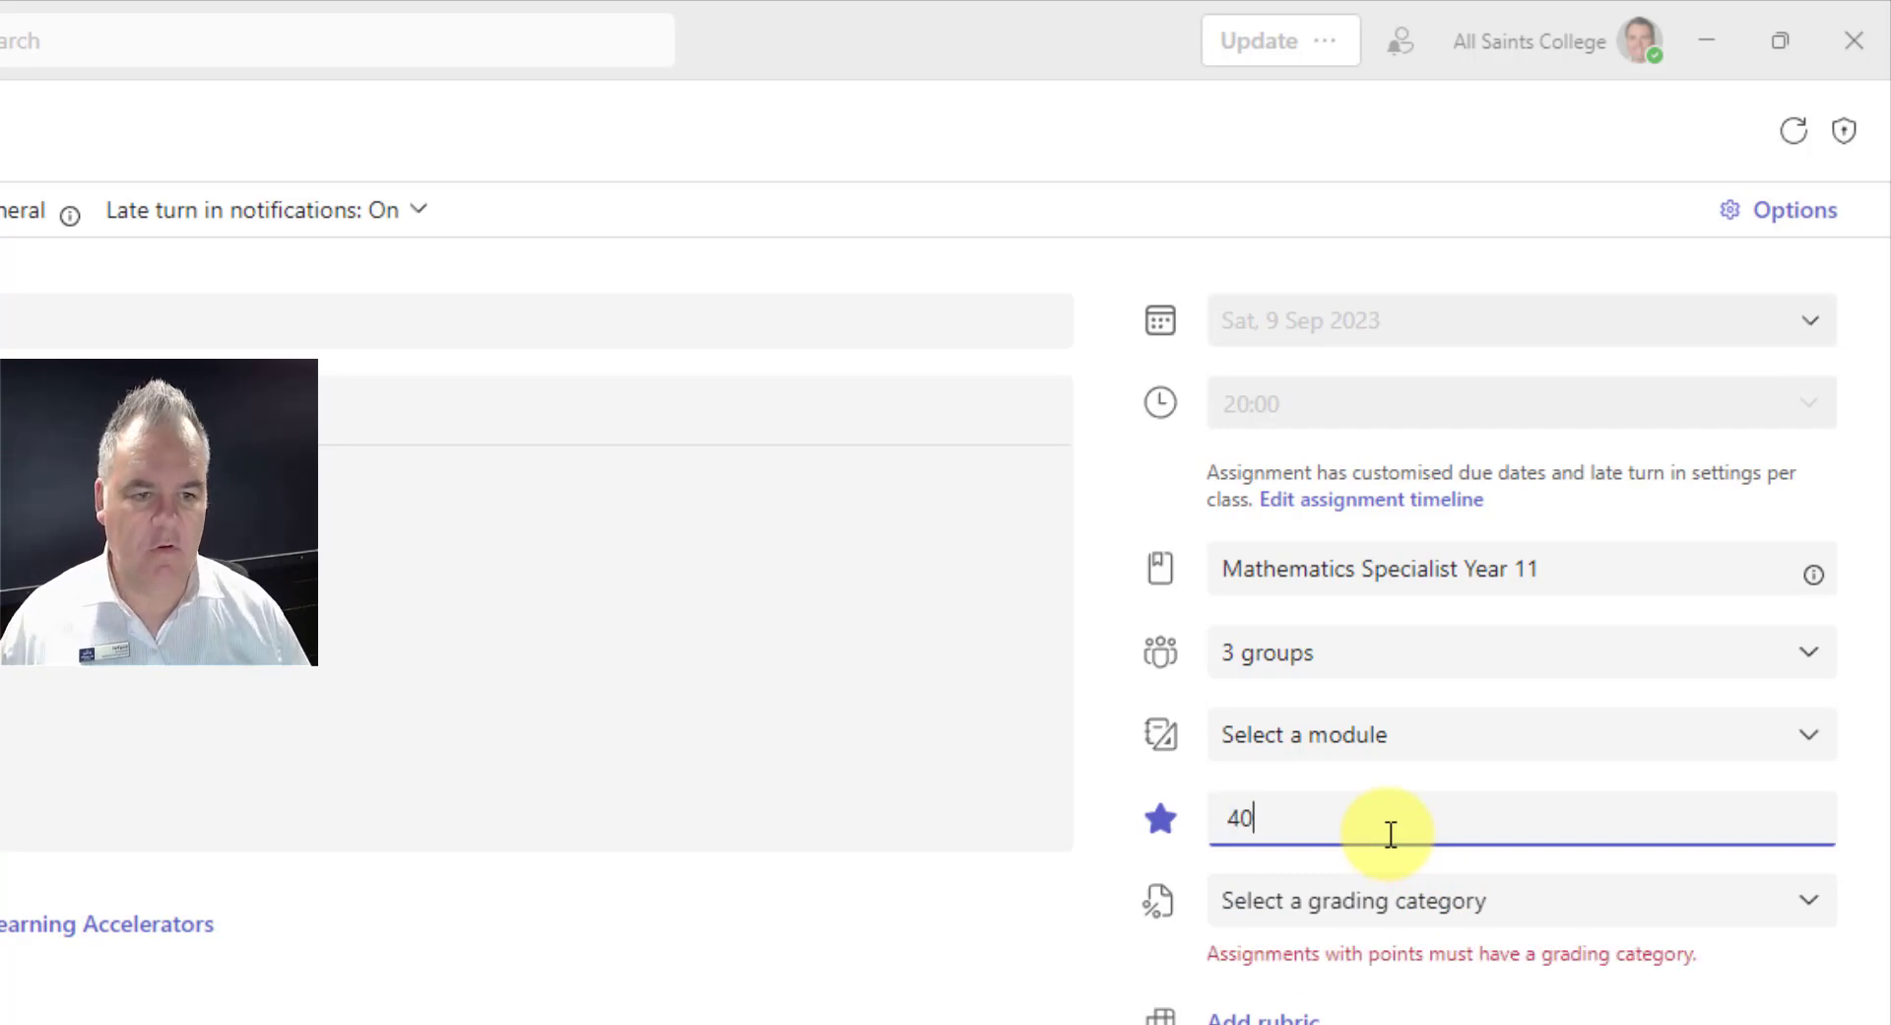
click(1520, 742)
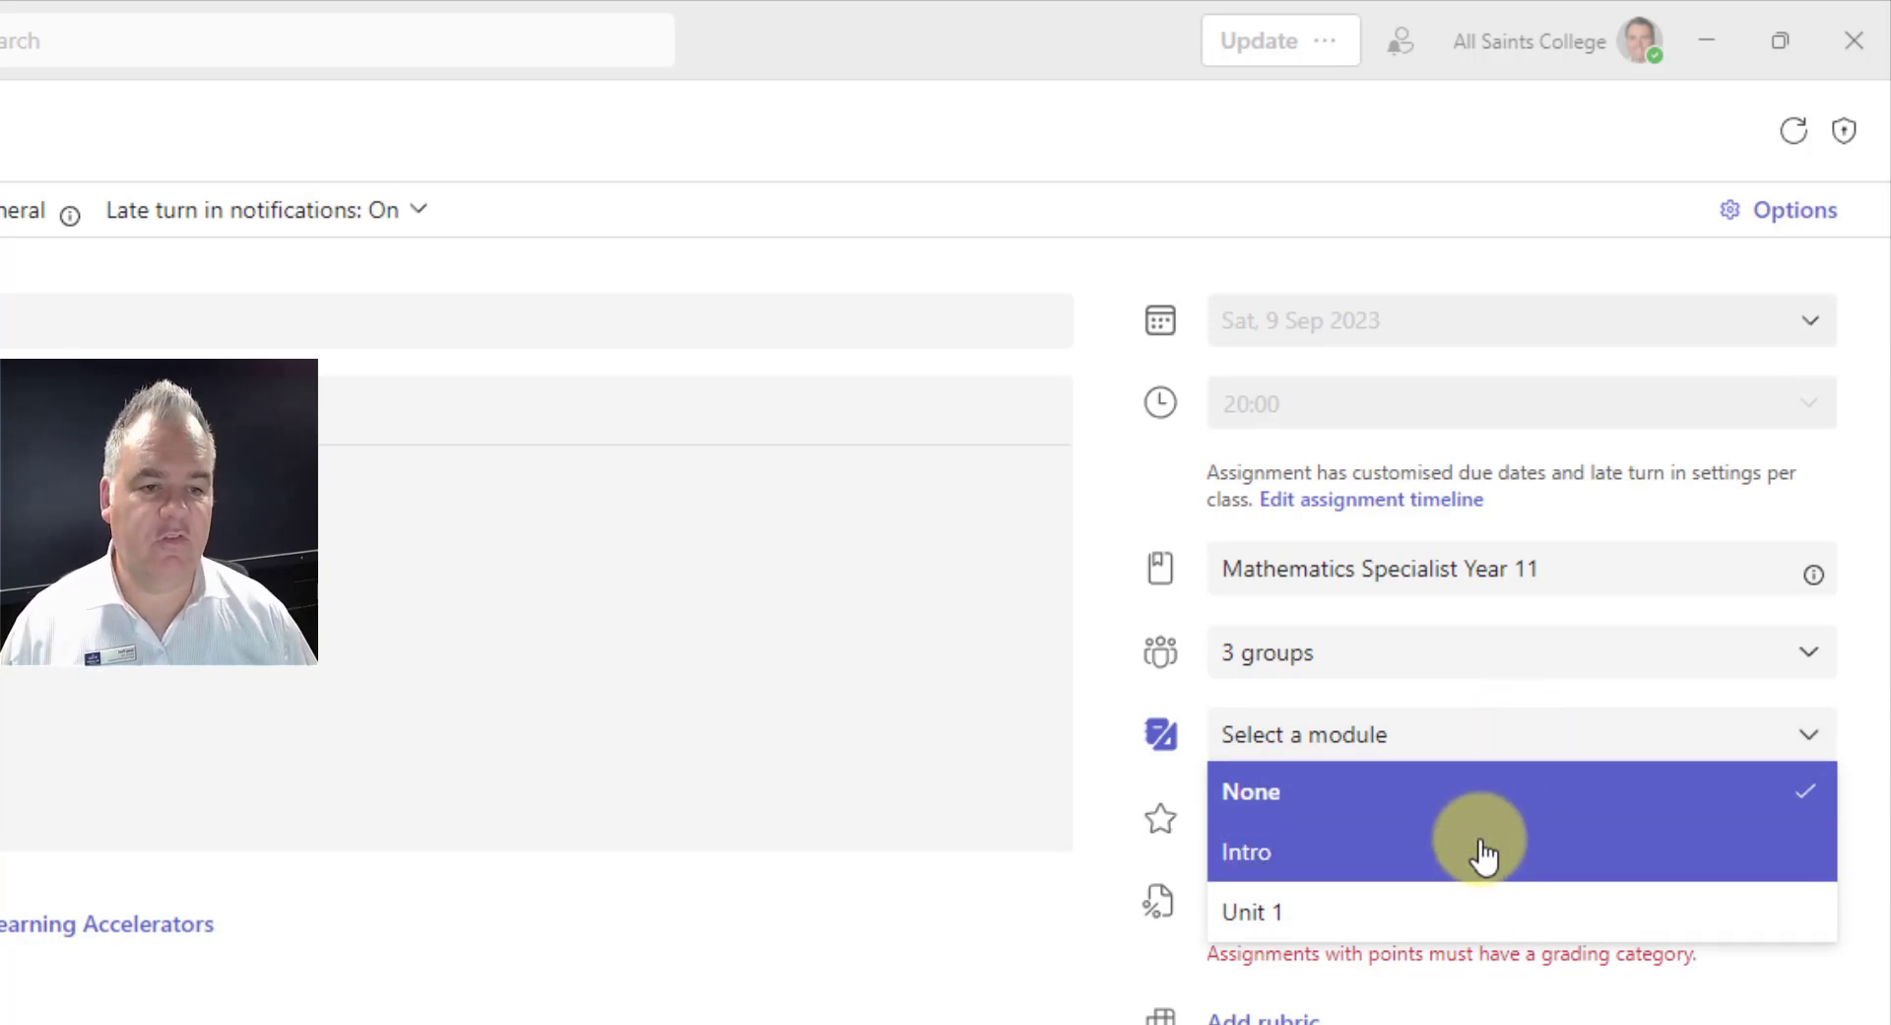
click(1463, 902)
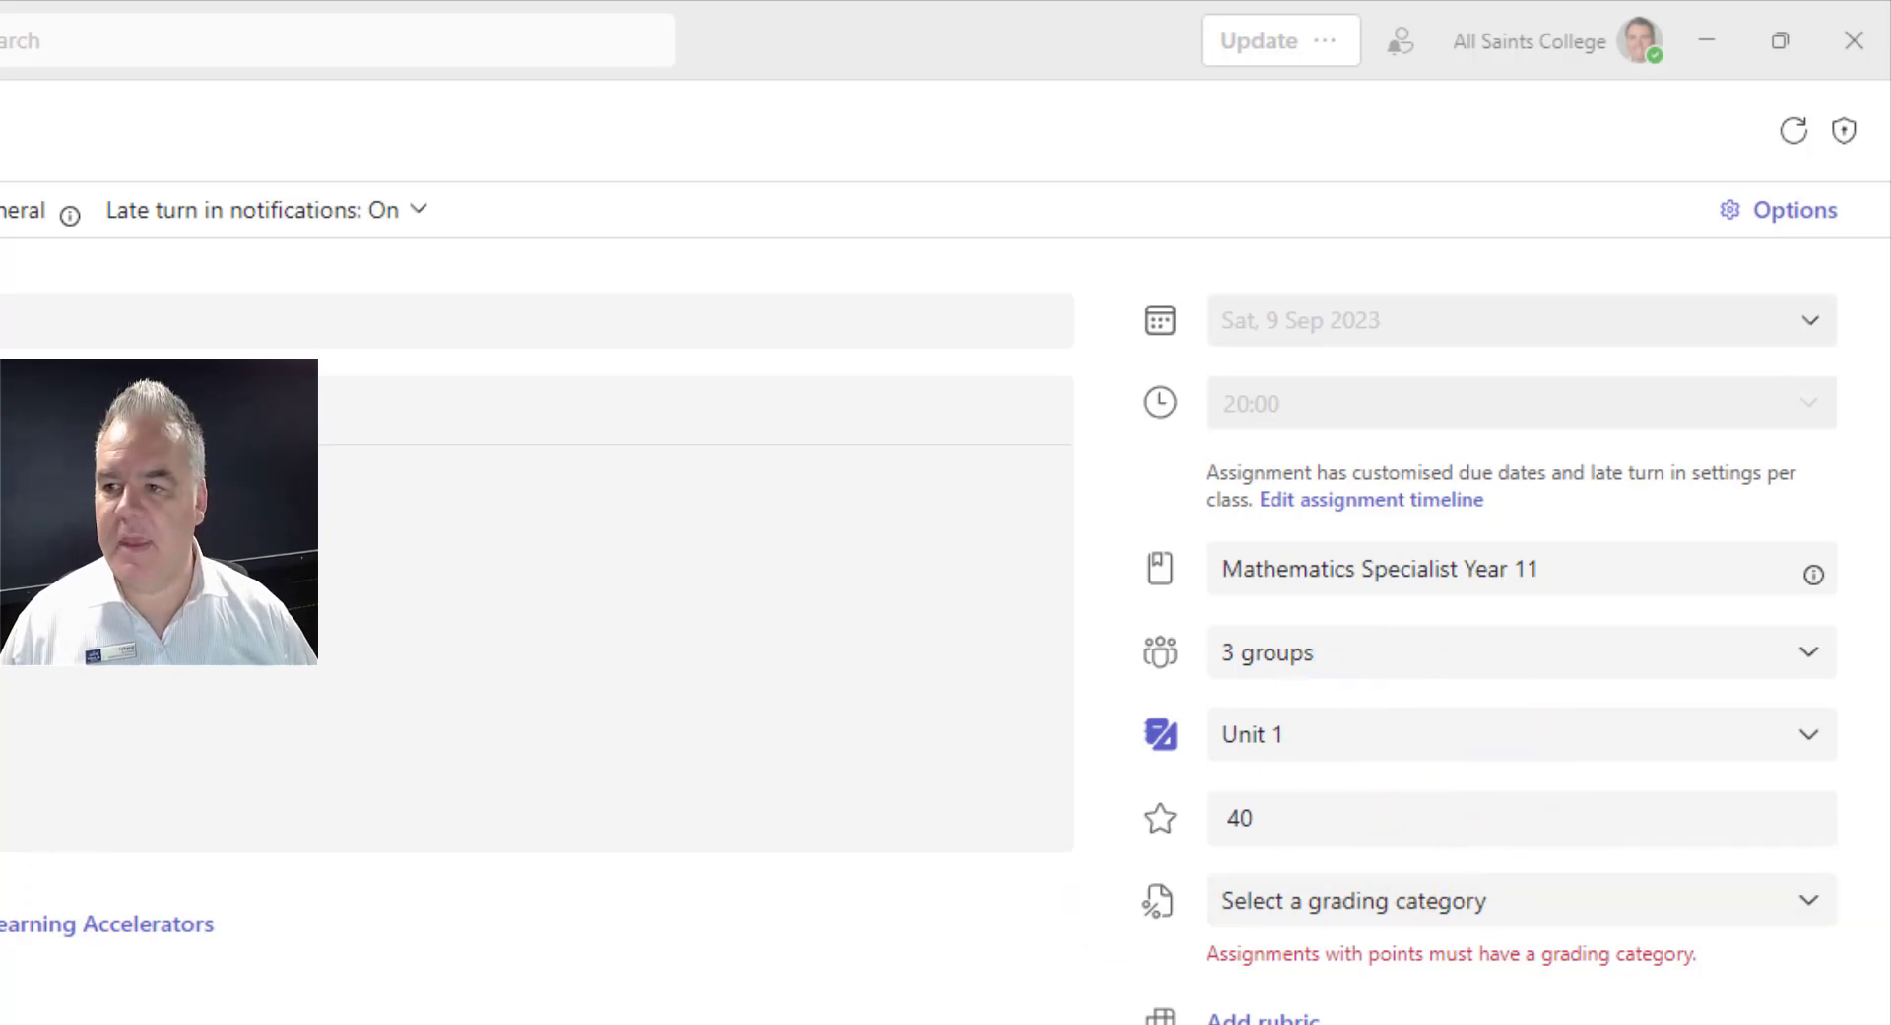
Step: Review the class's grading categories without changes and set the assignment's grading category to Response (40%)
click(1363, 901)
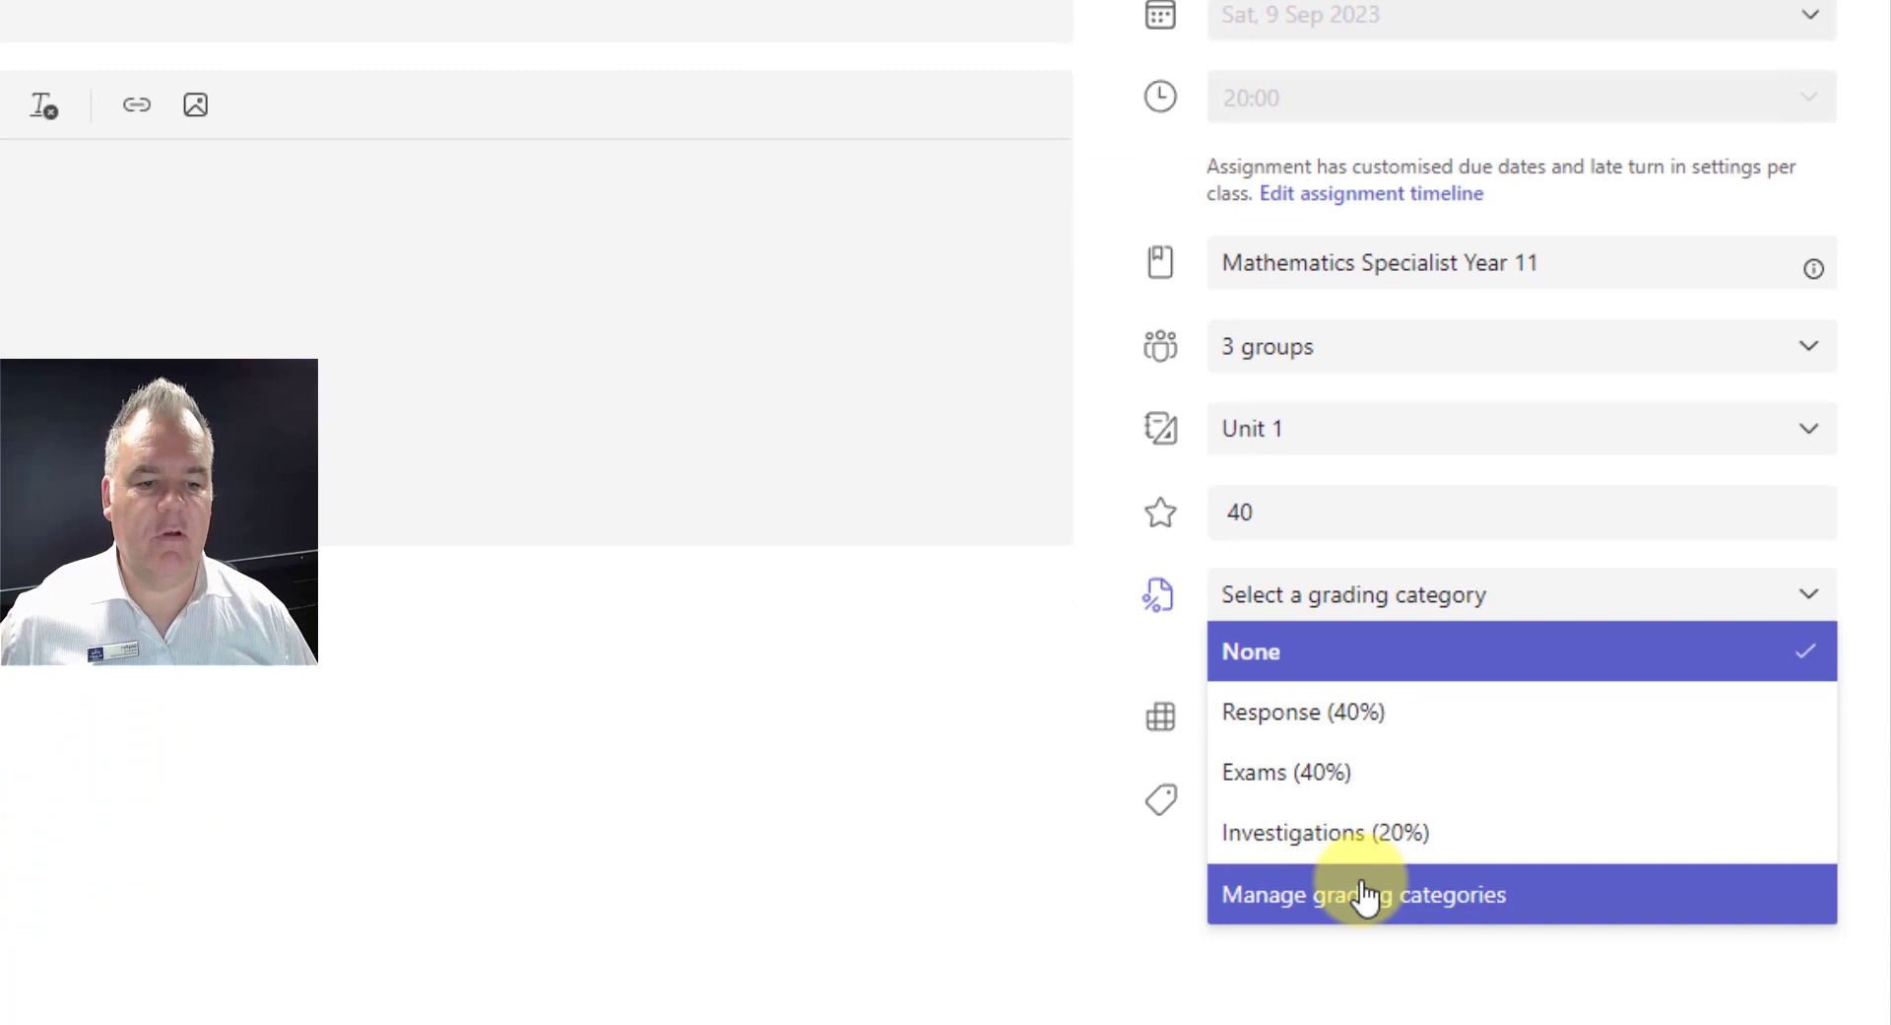
click(1363, 893)
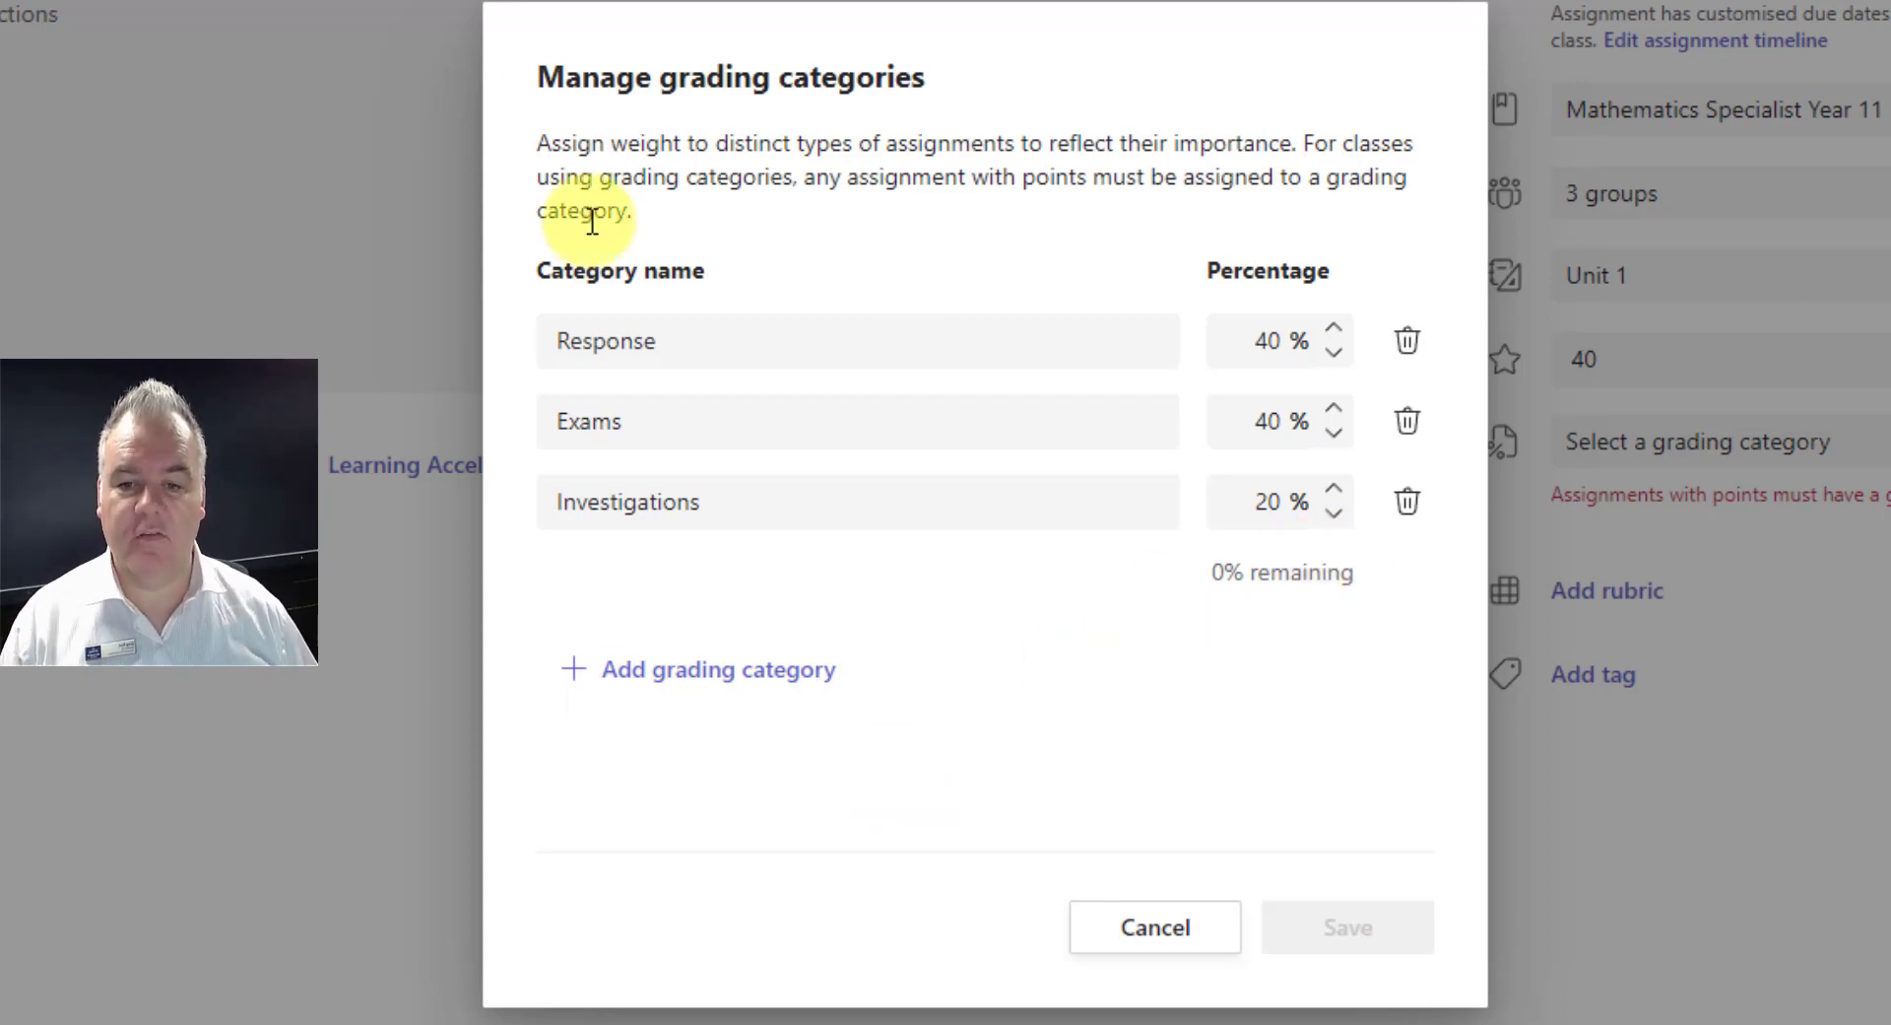
click(1180, 930)
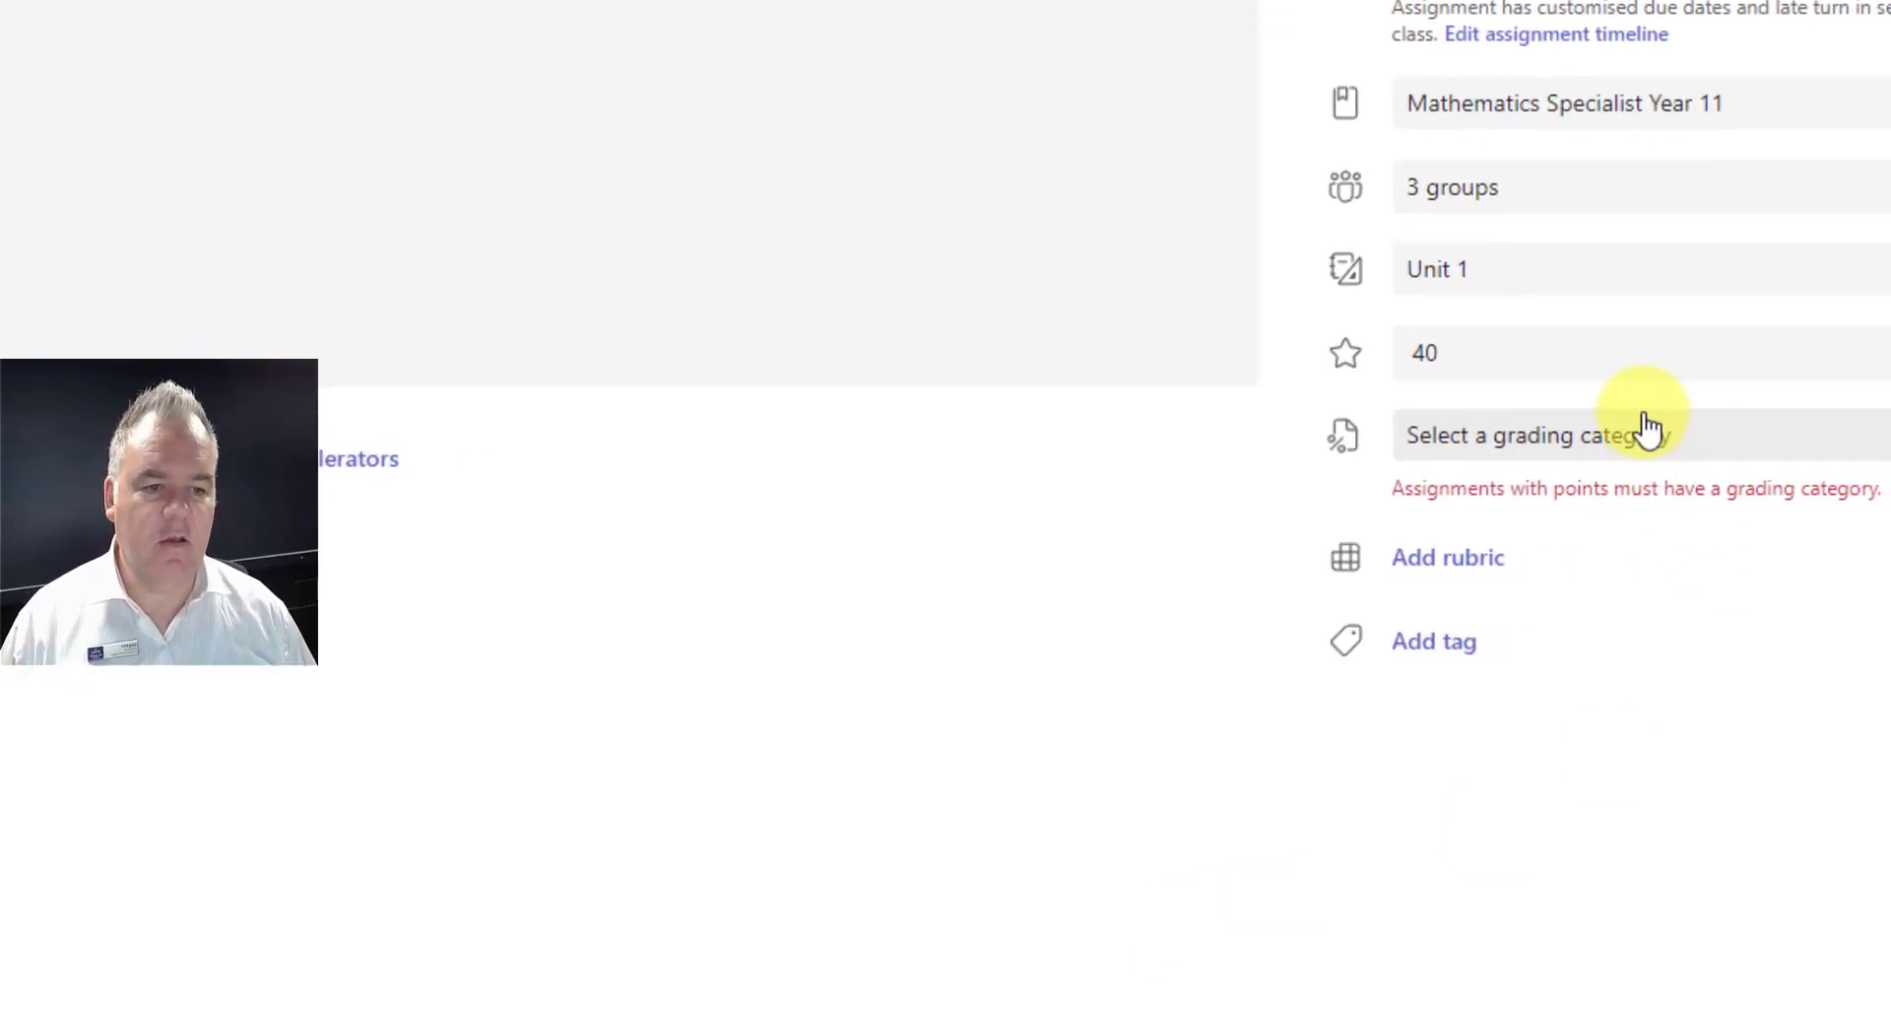
click(1801, 456)
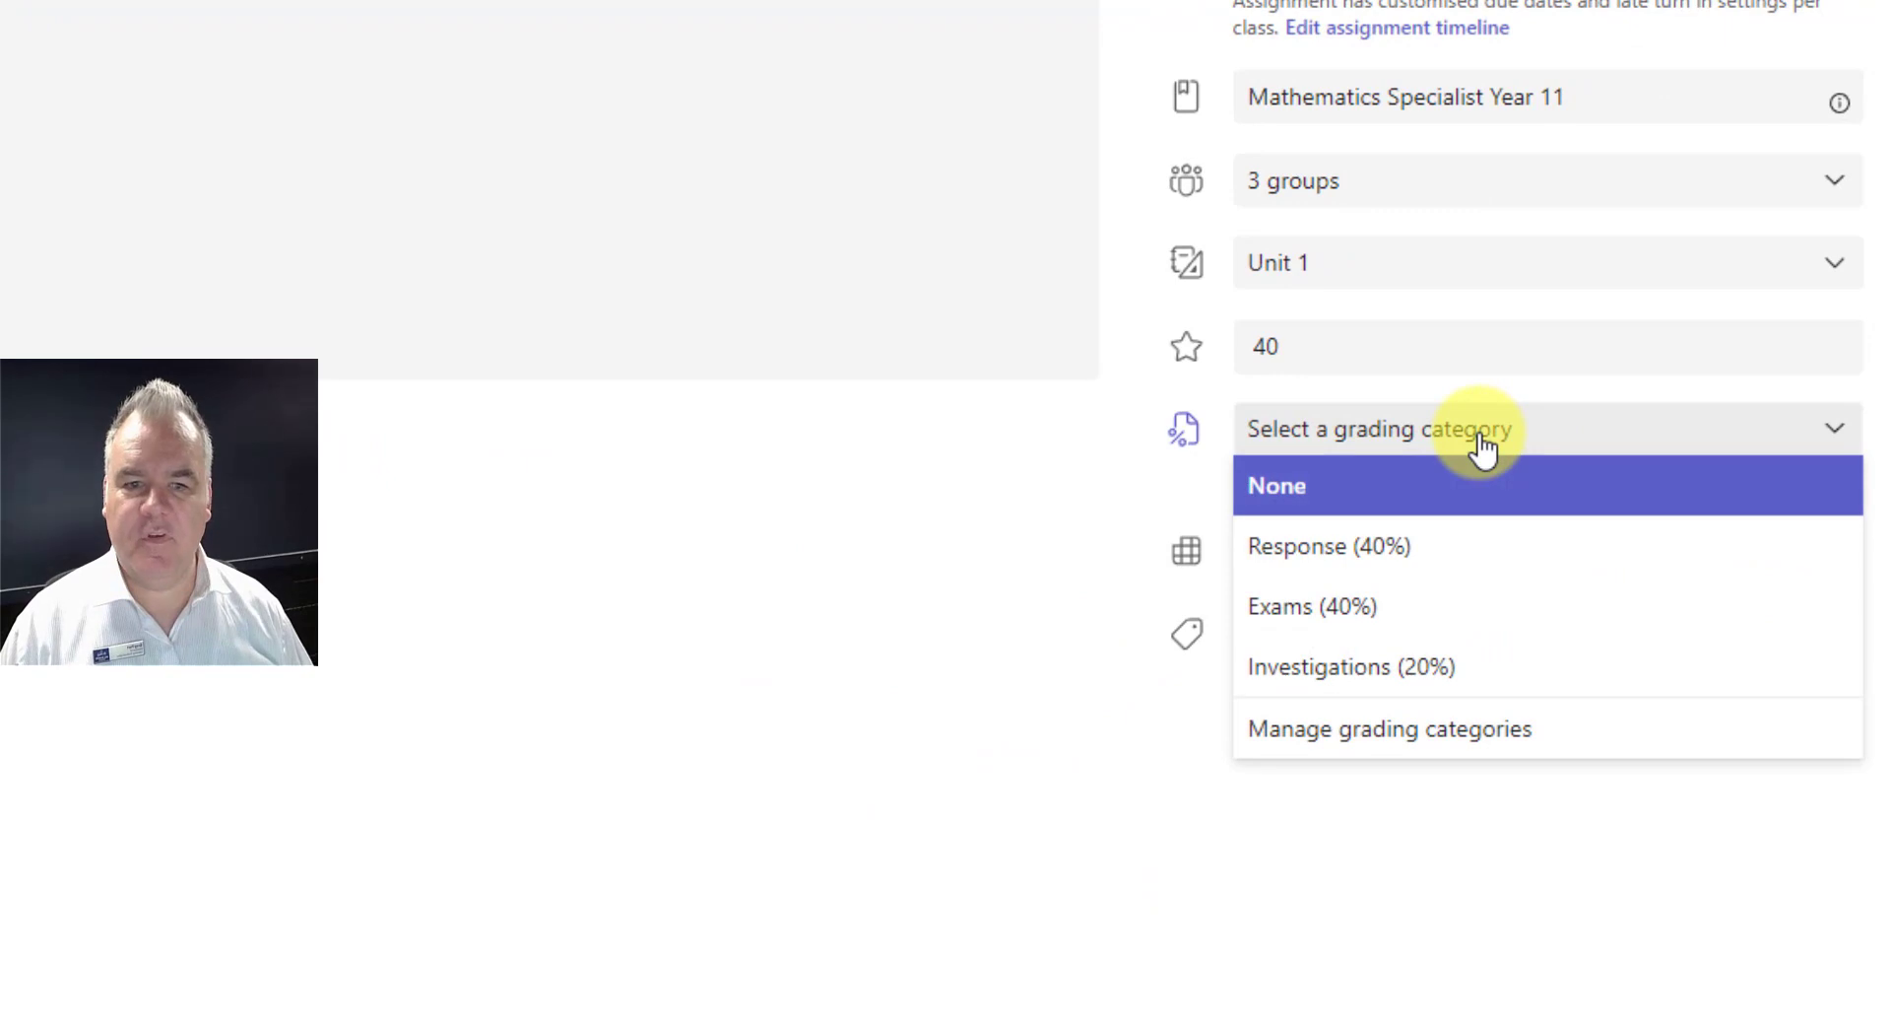
click(1456, 547)
Step: Attach the ePortfolio post rubric created on 21 Feb 2023 to the assignment
click(1305, 514)
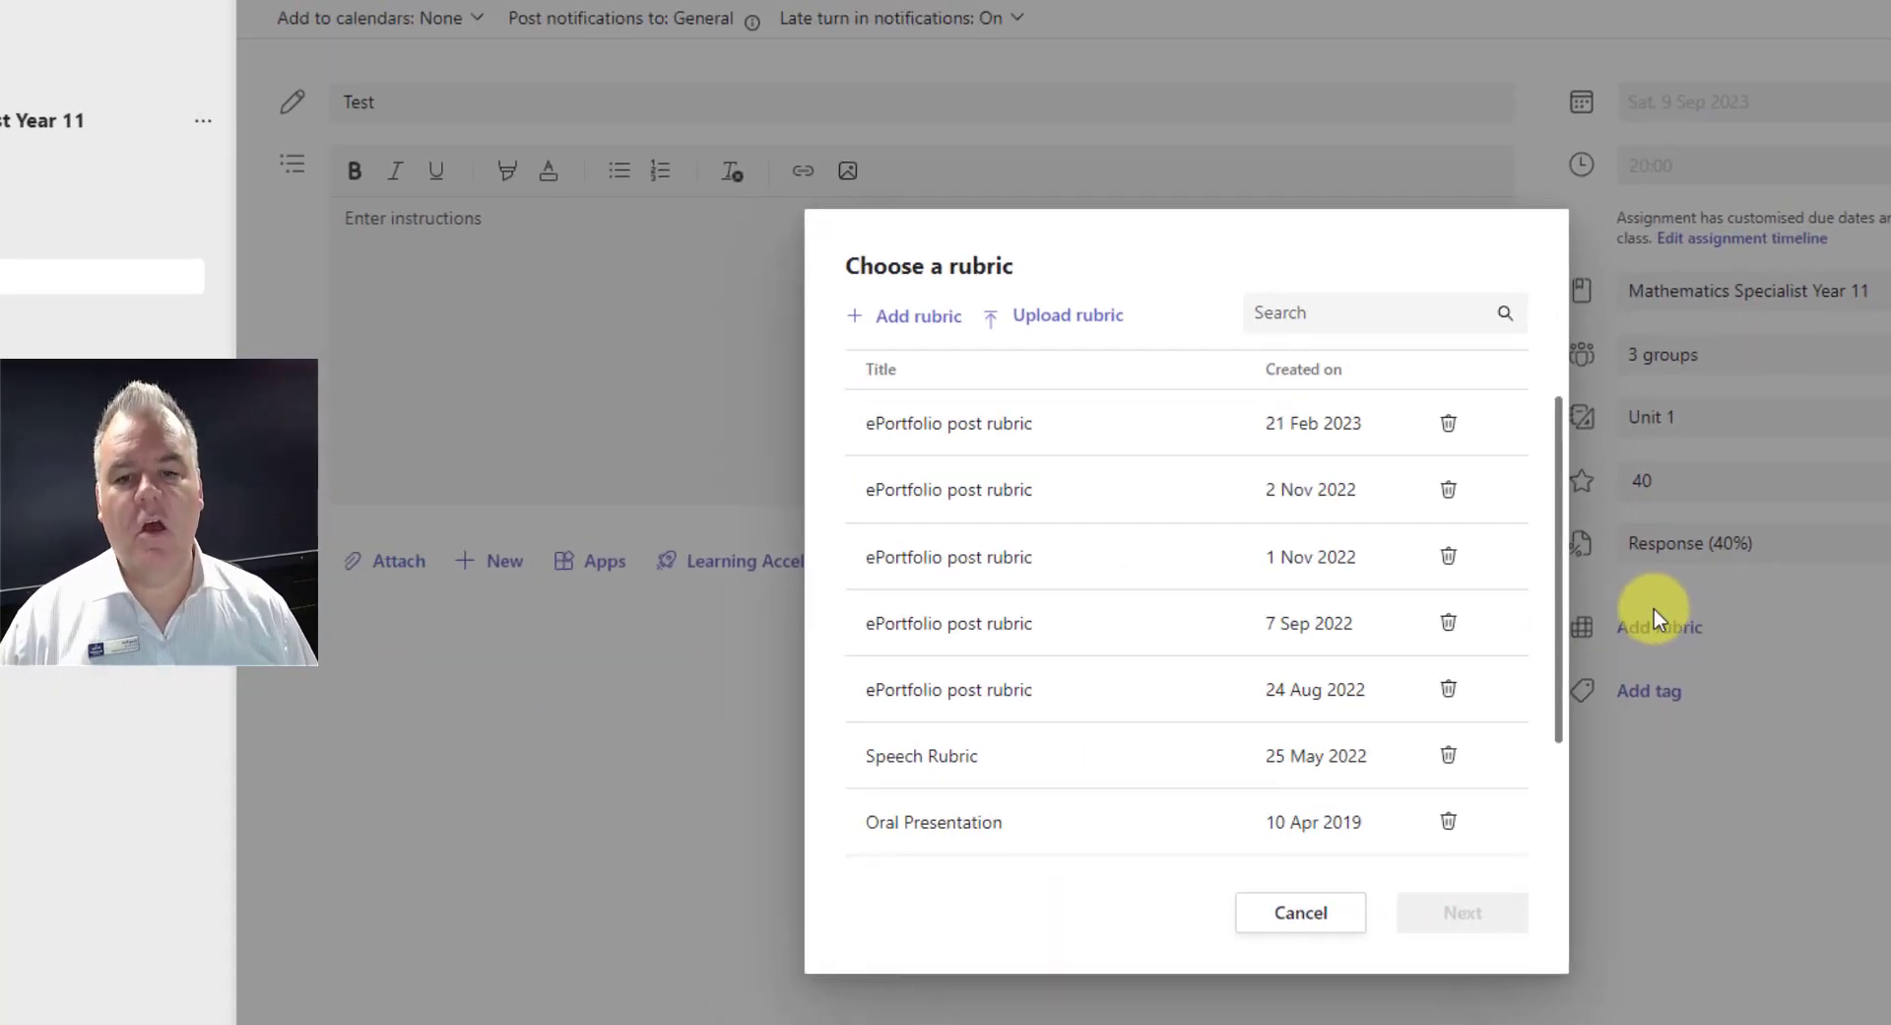
click(959, 440)
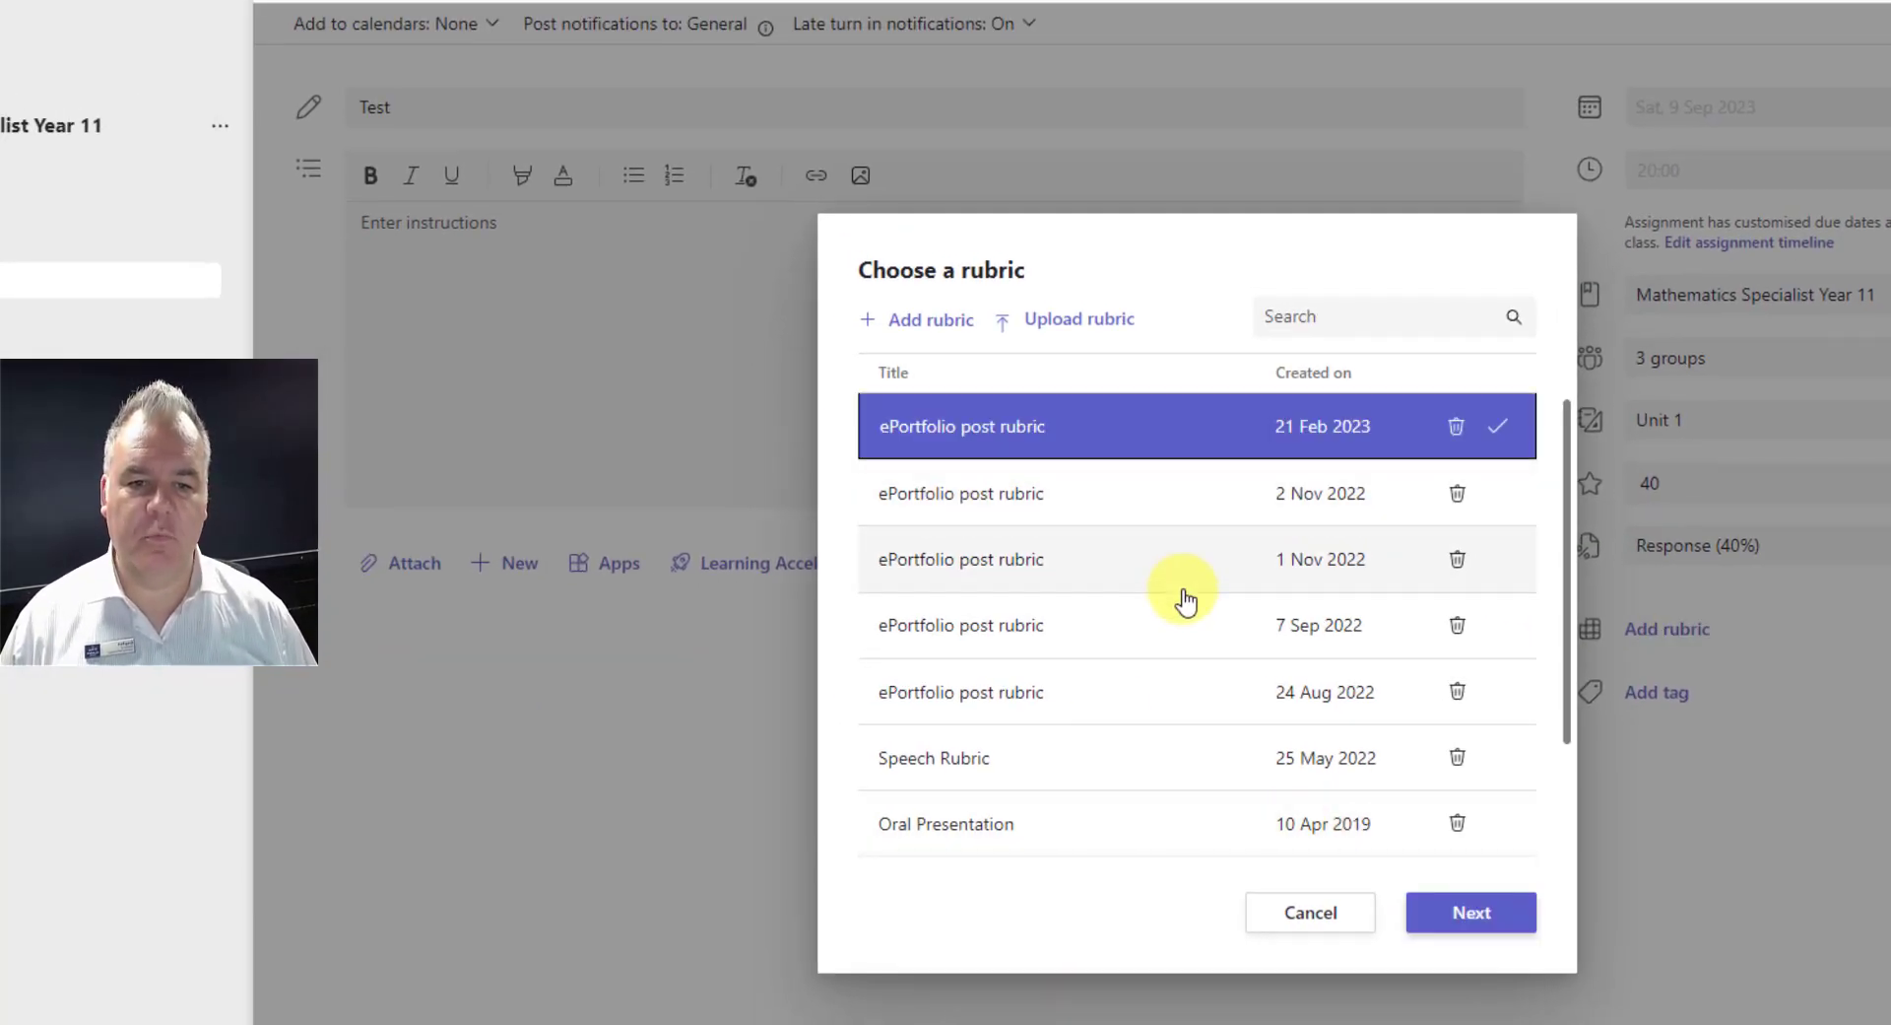
scroll(1186, 621, down, 2)
scroll(1174, 589, up, 2)
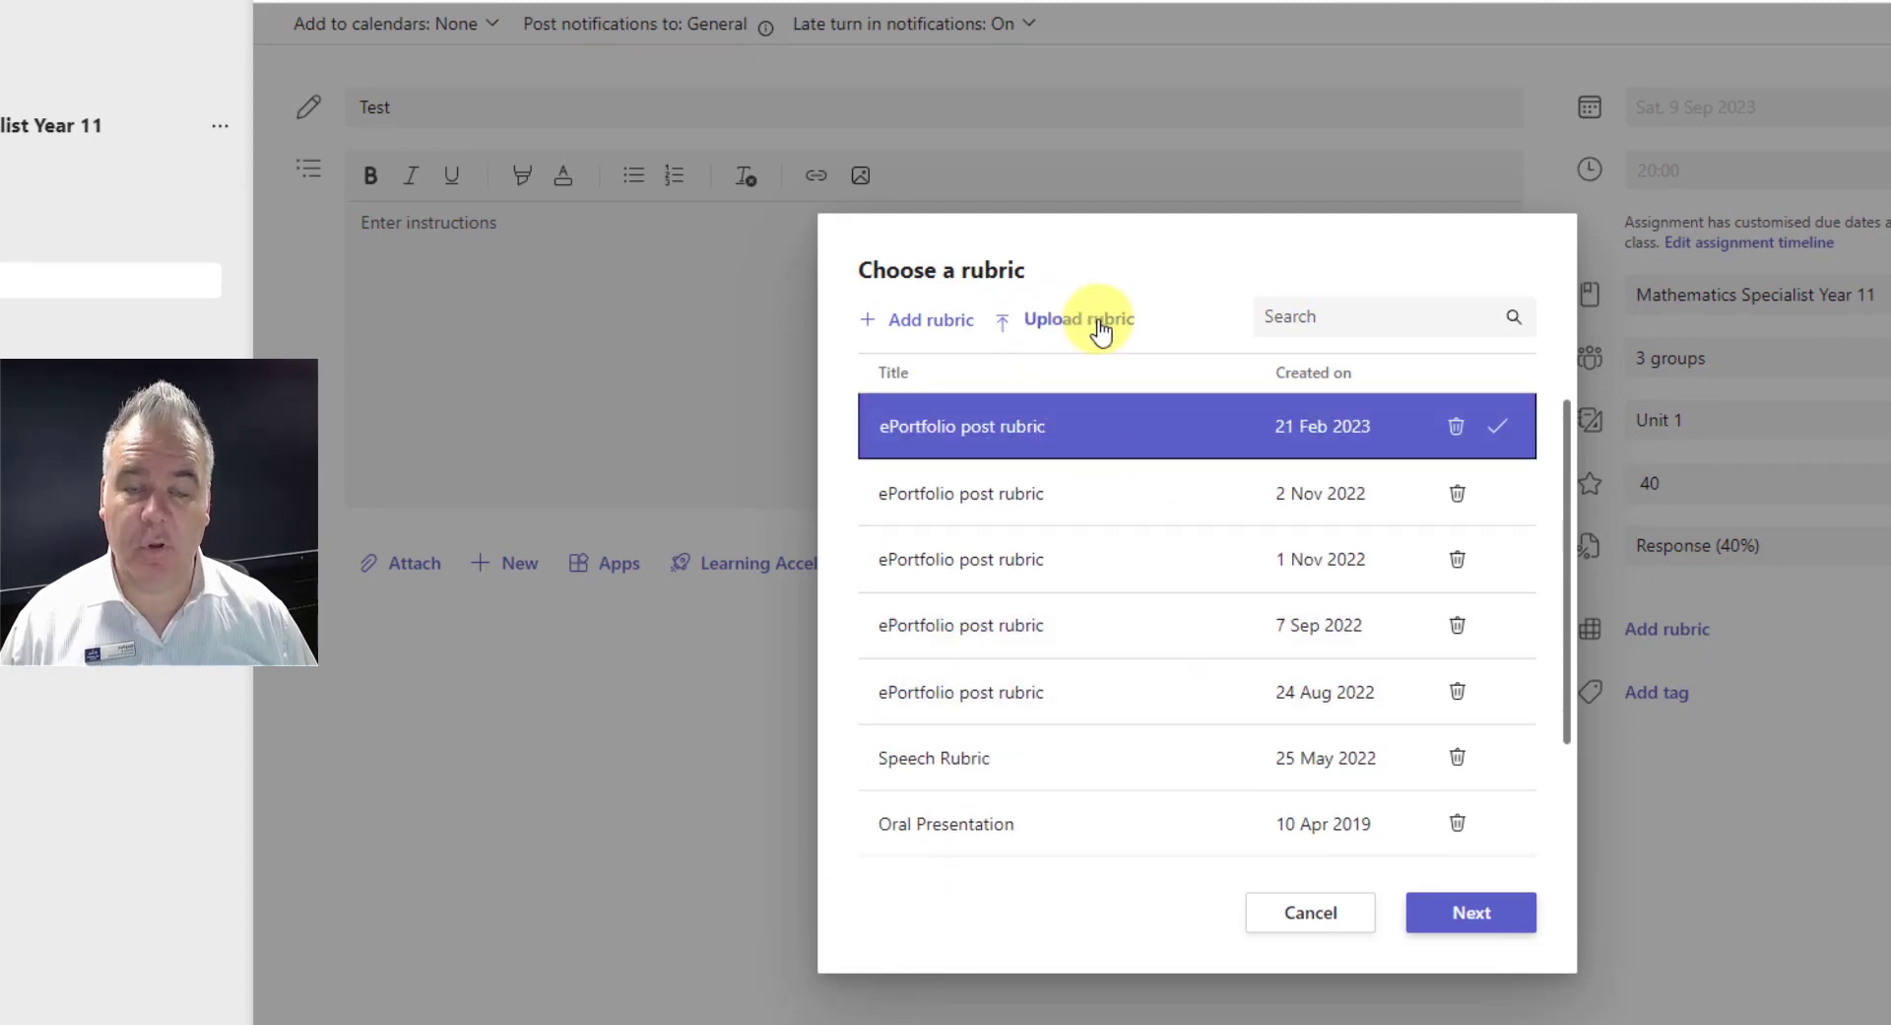
click(1463, 904)
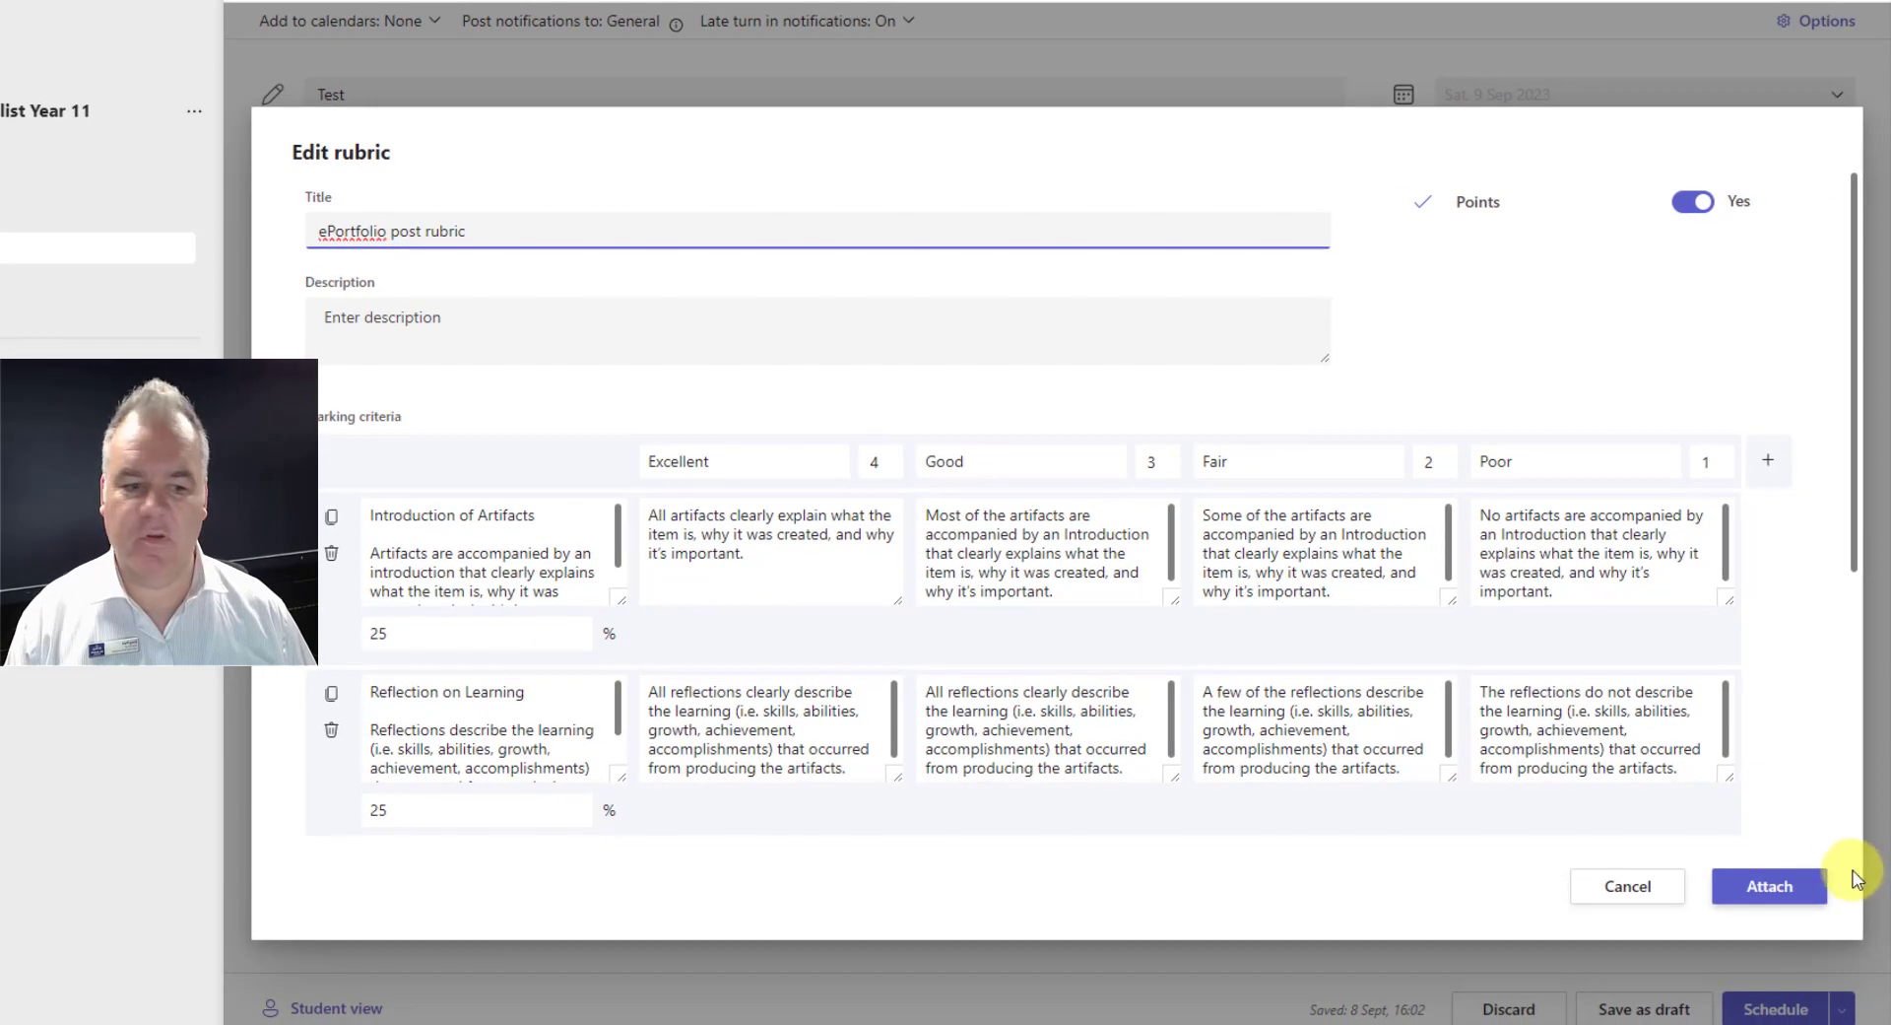
click(1779, 886)
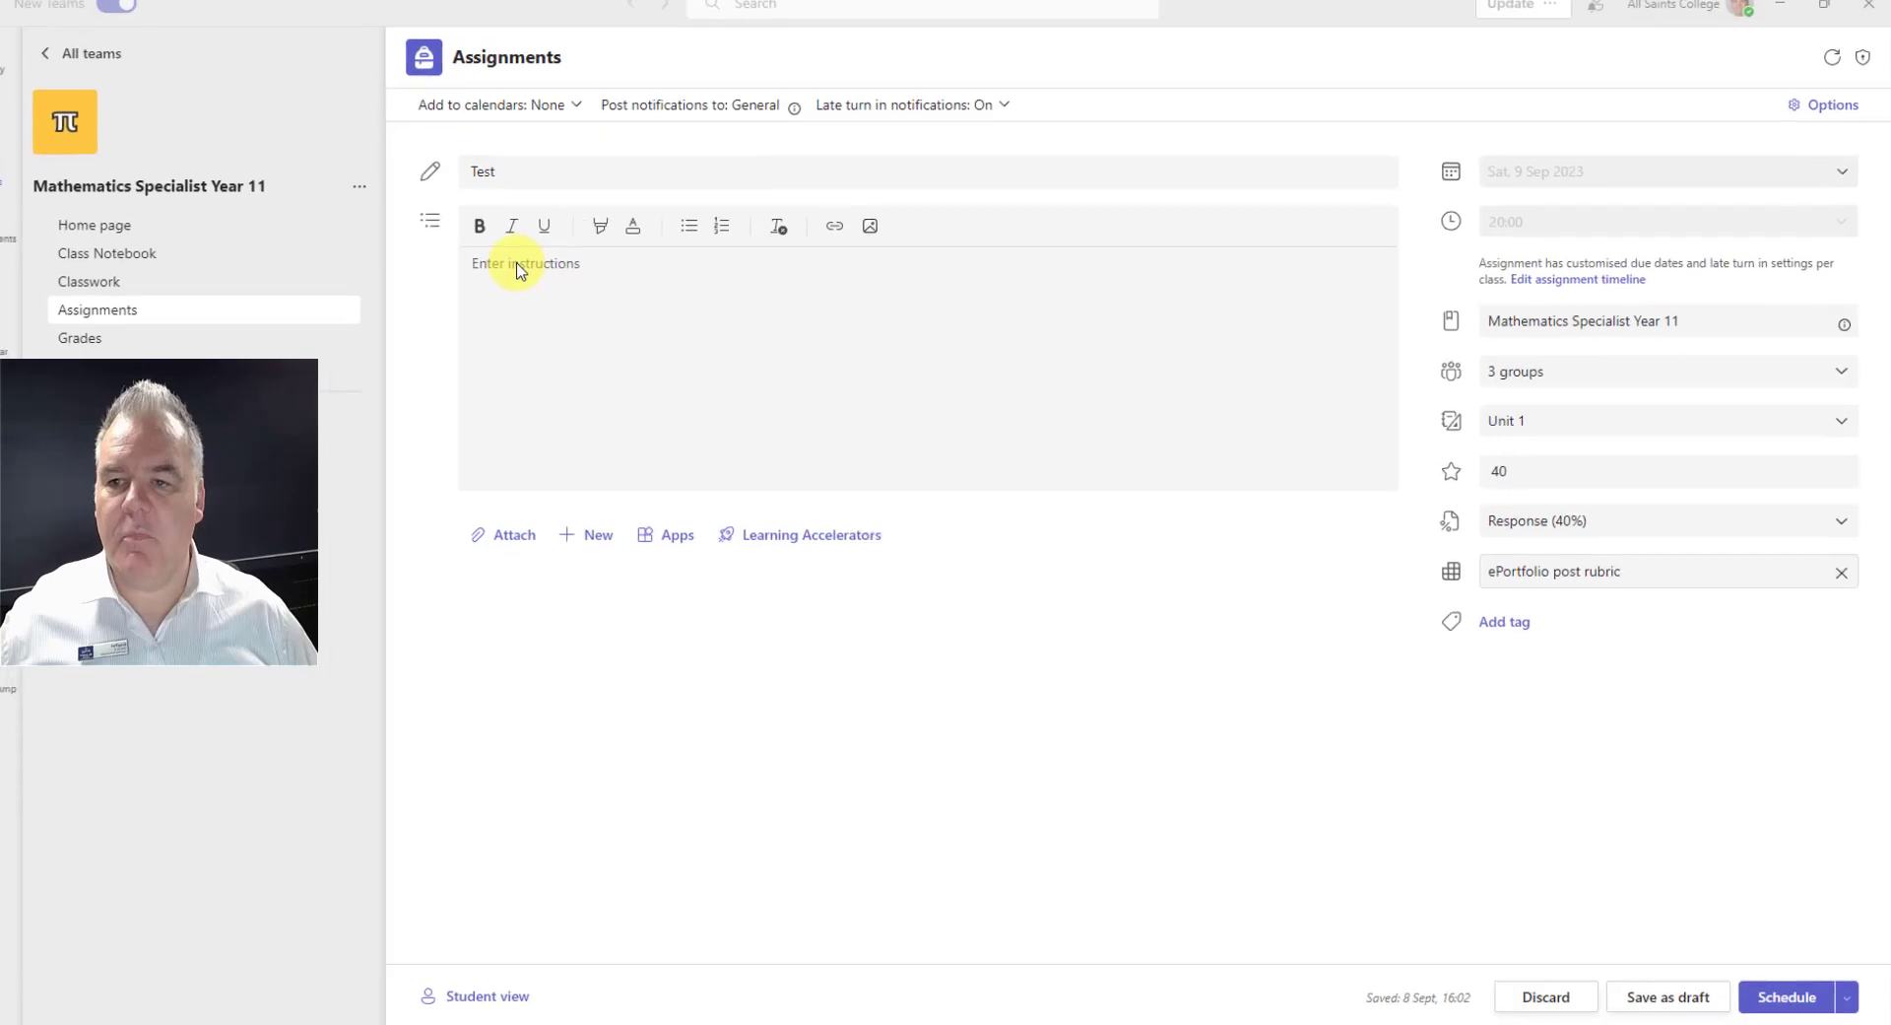
Step: Look over the attachment options and start a new Word document for the assignment
click(519, 271)
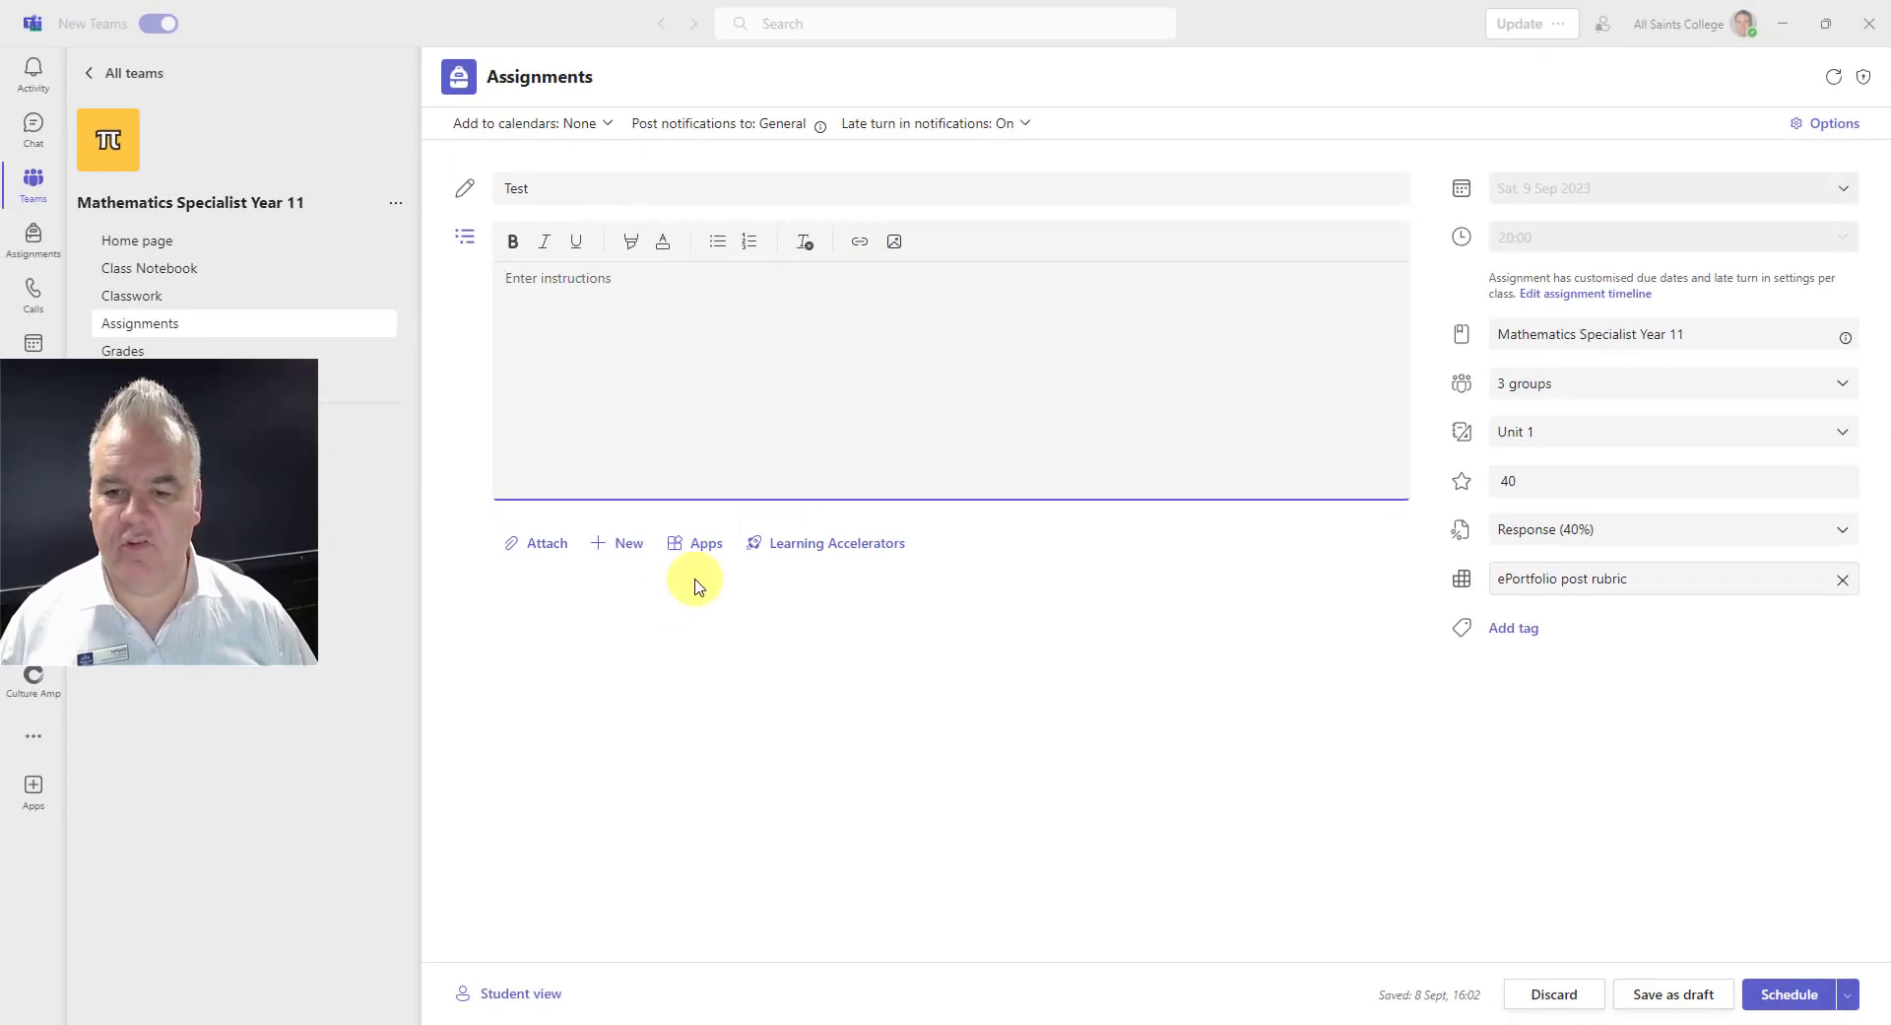
click(542, 543)
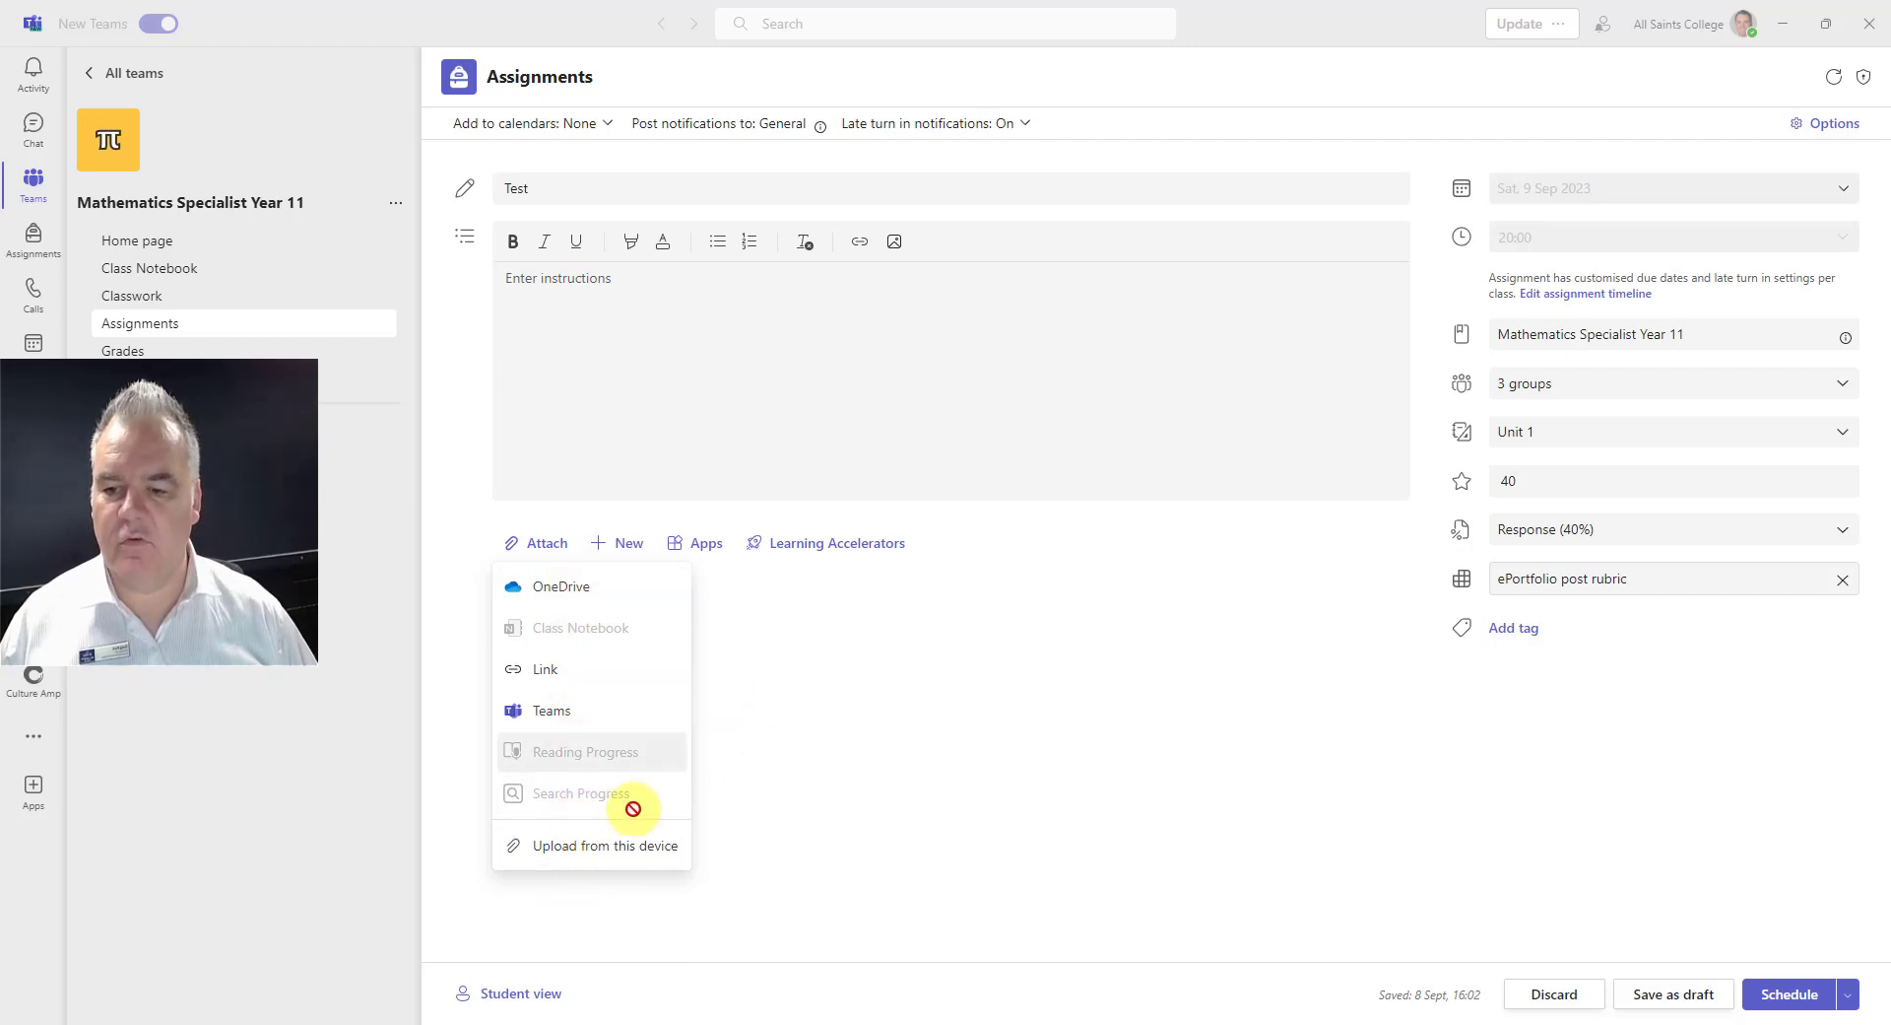
click(606, 556)
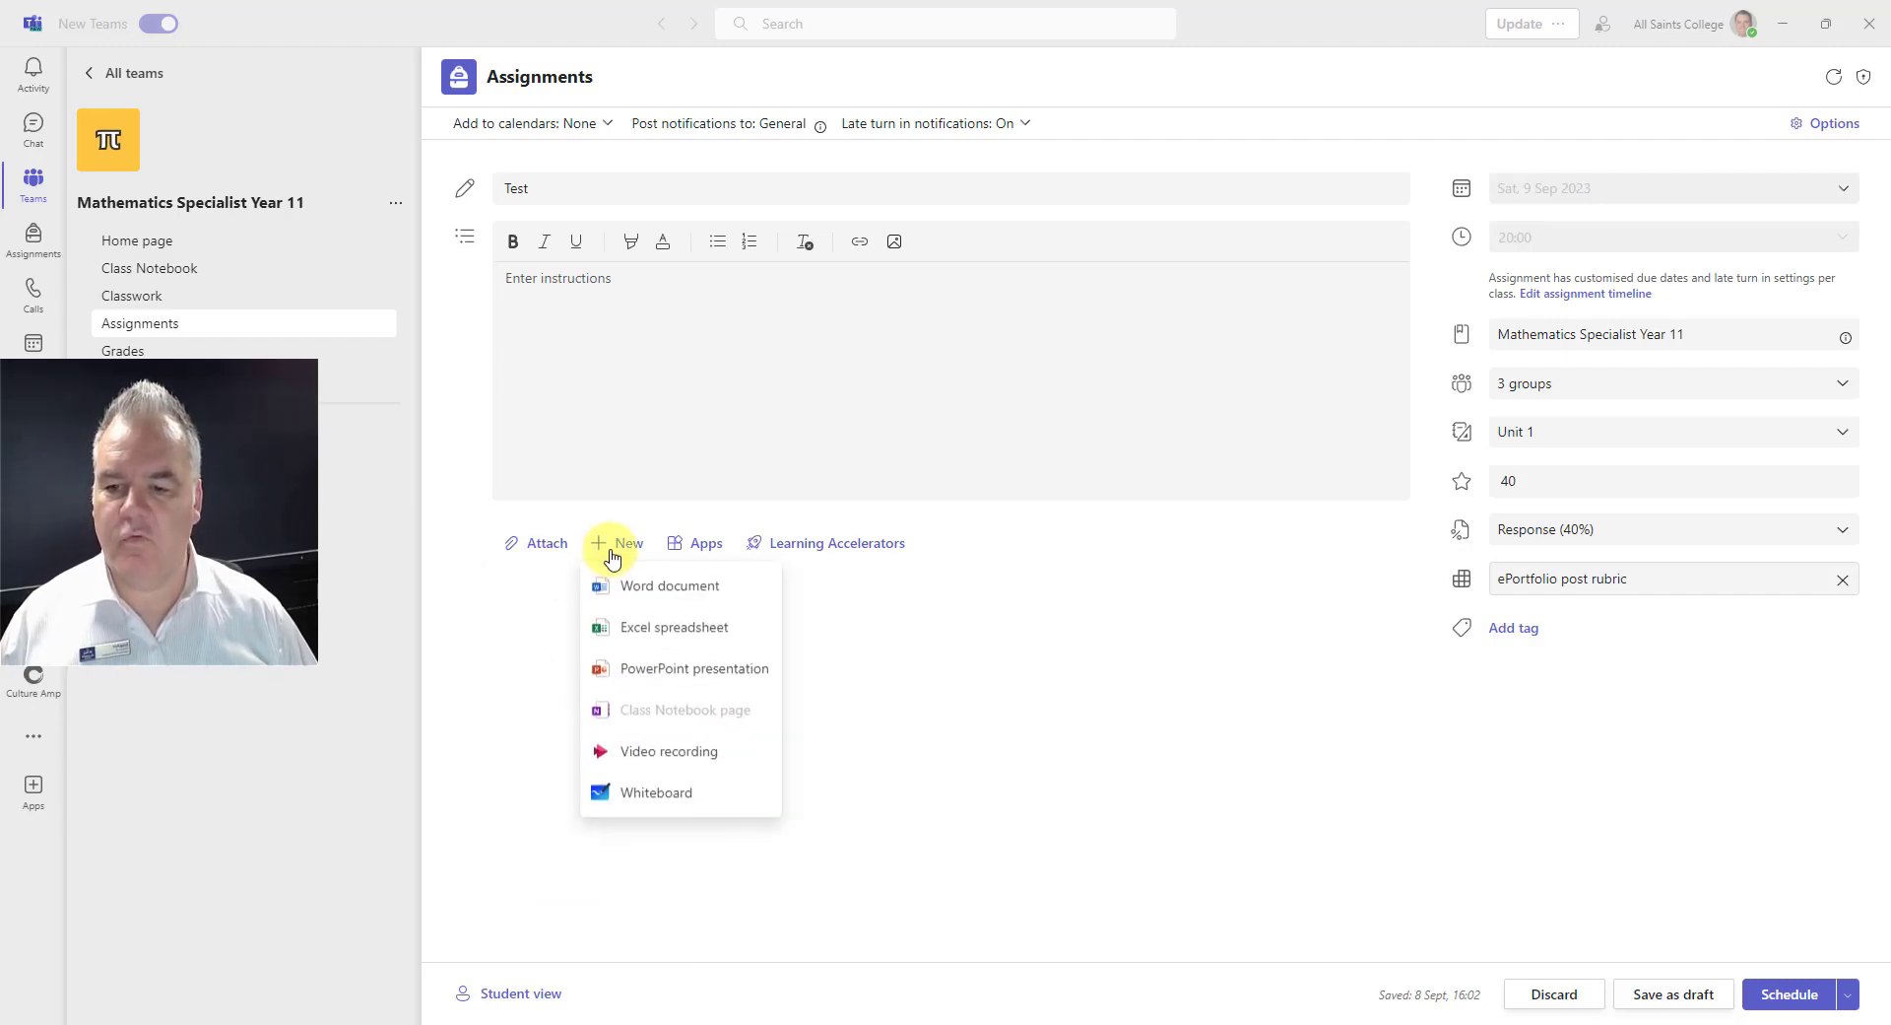
click(676, 589)
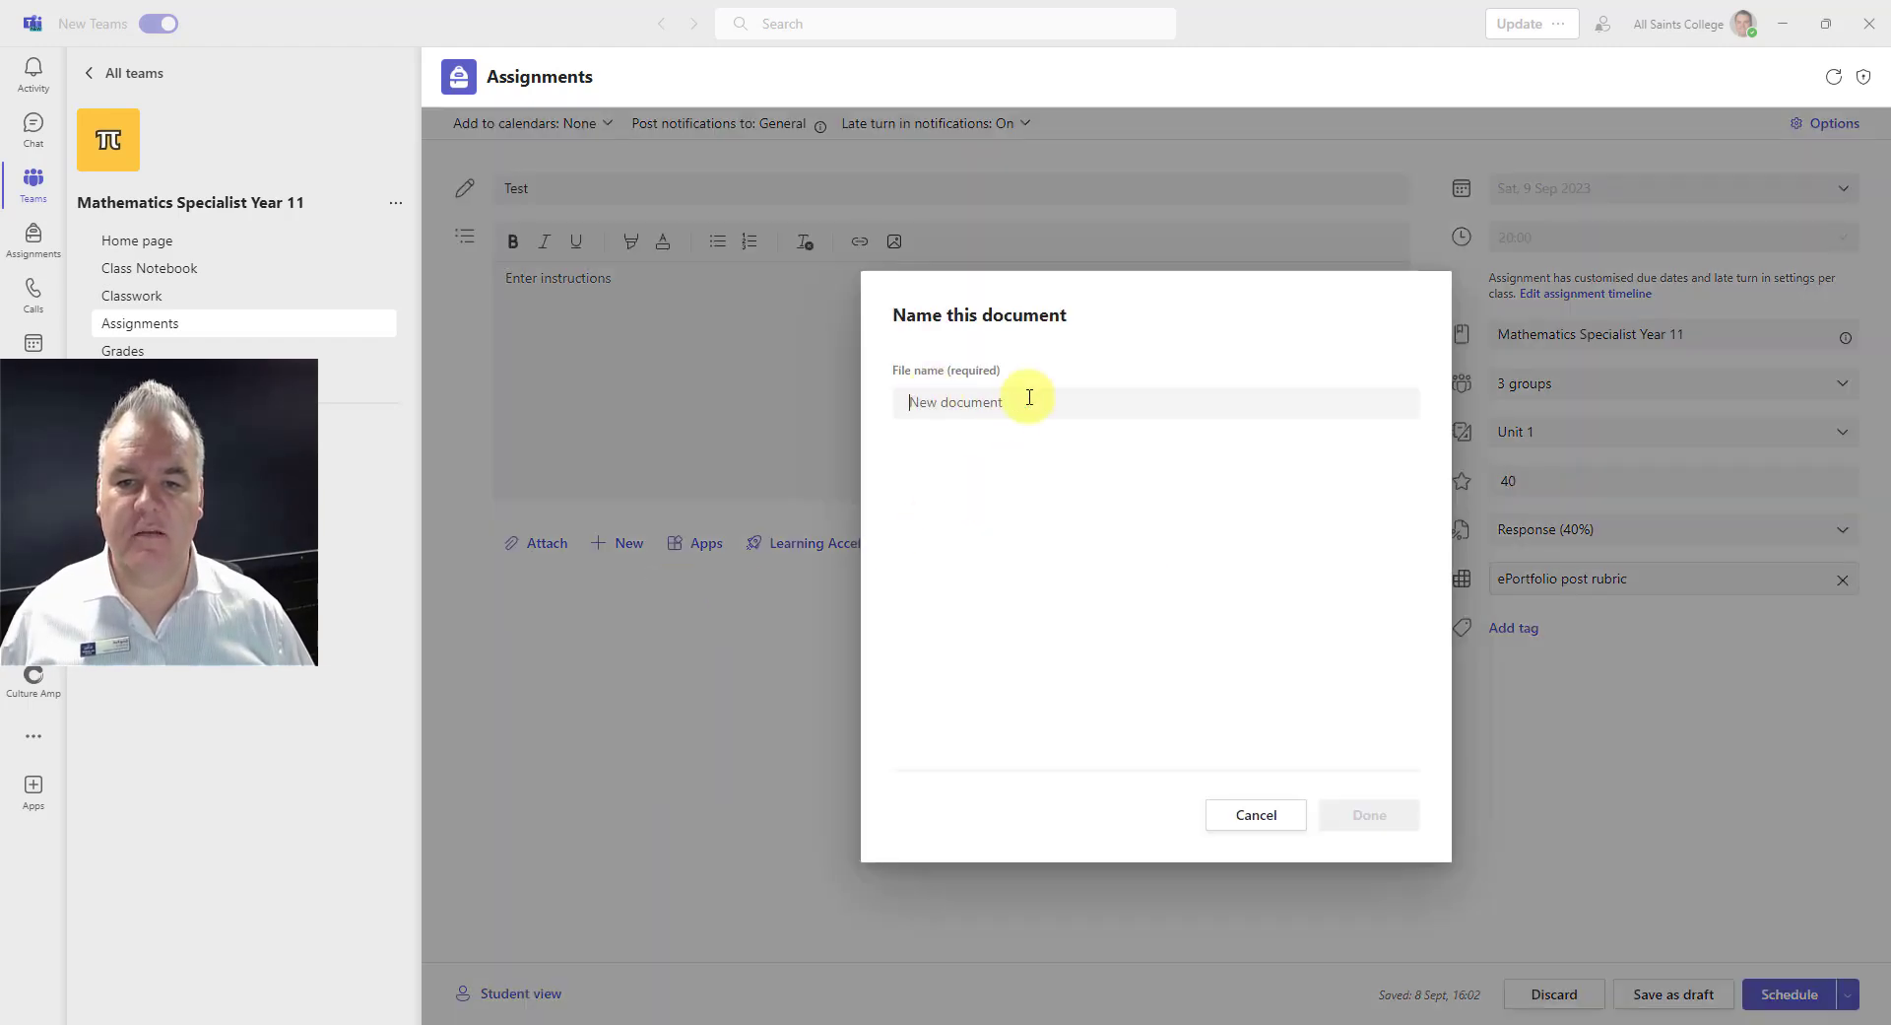
text(New name)
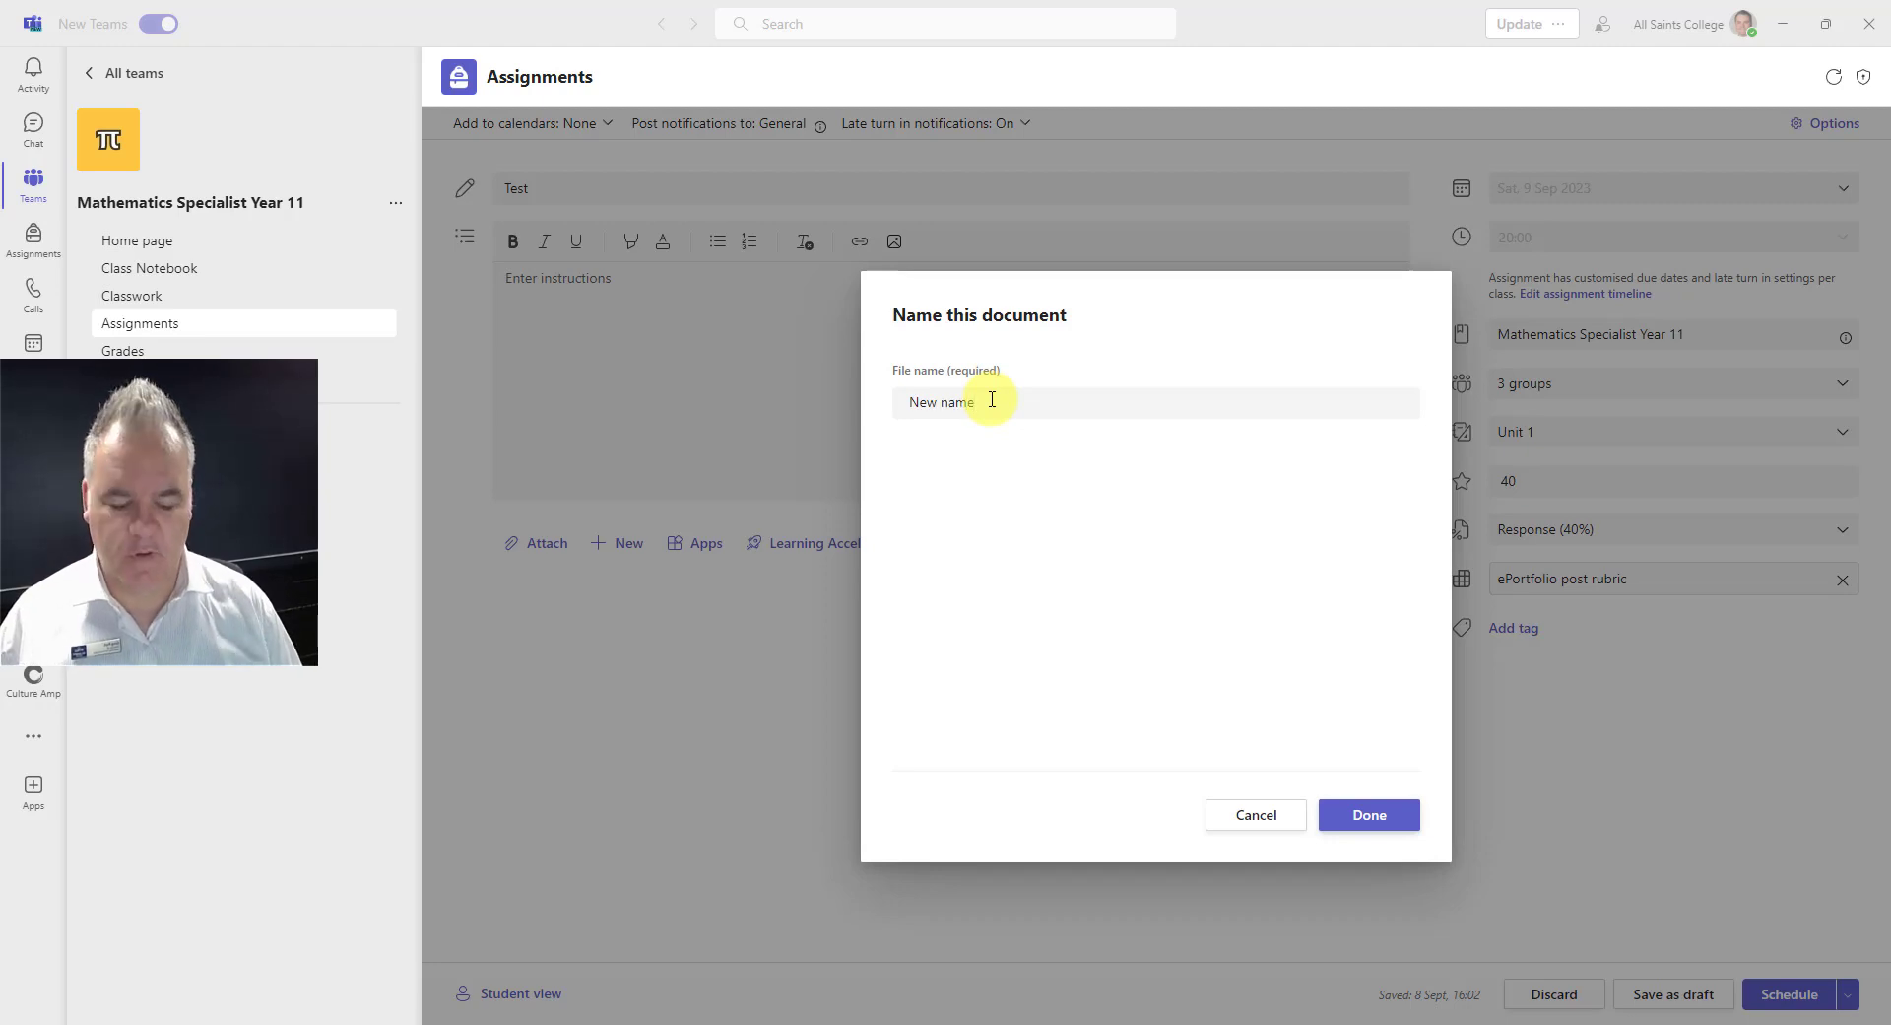
key(BackSpace)
key(BackSpace)
key(BackSpace)
key(BackSpace)
key(BackSpace)
key(BackSpace)
key(BackSpace)
text(t)
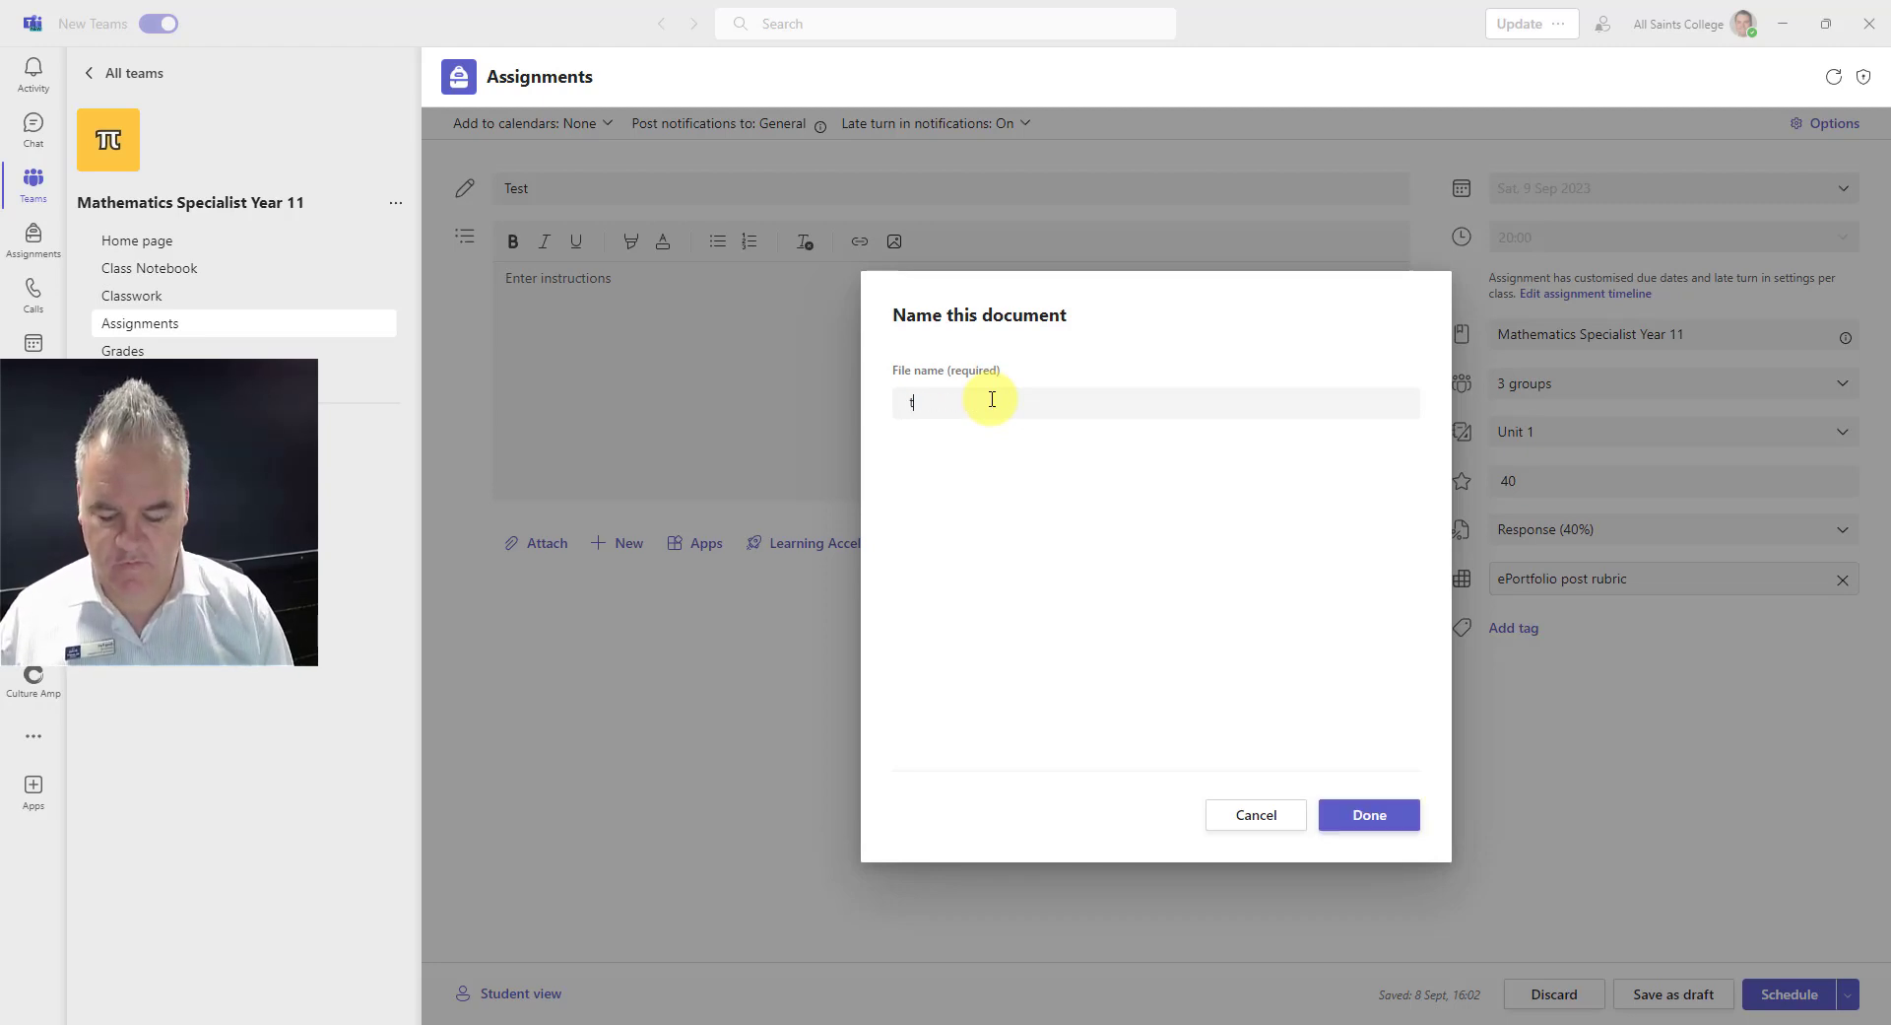
key(BackSpace)
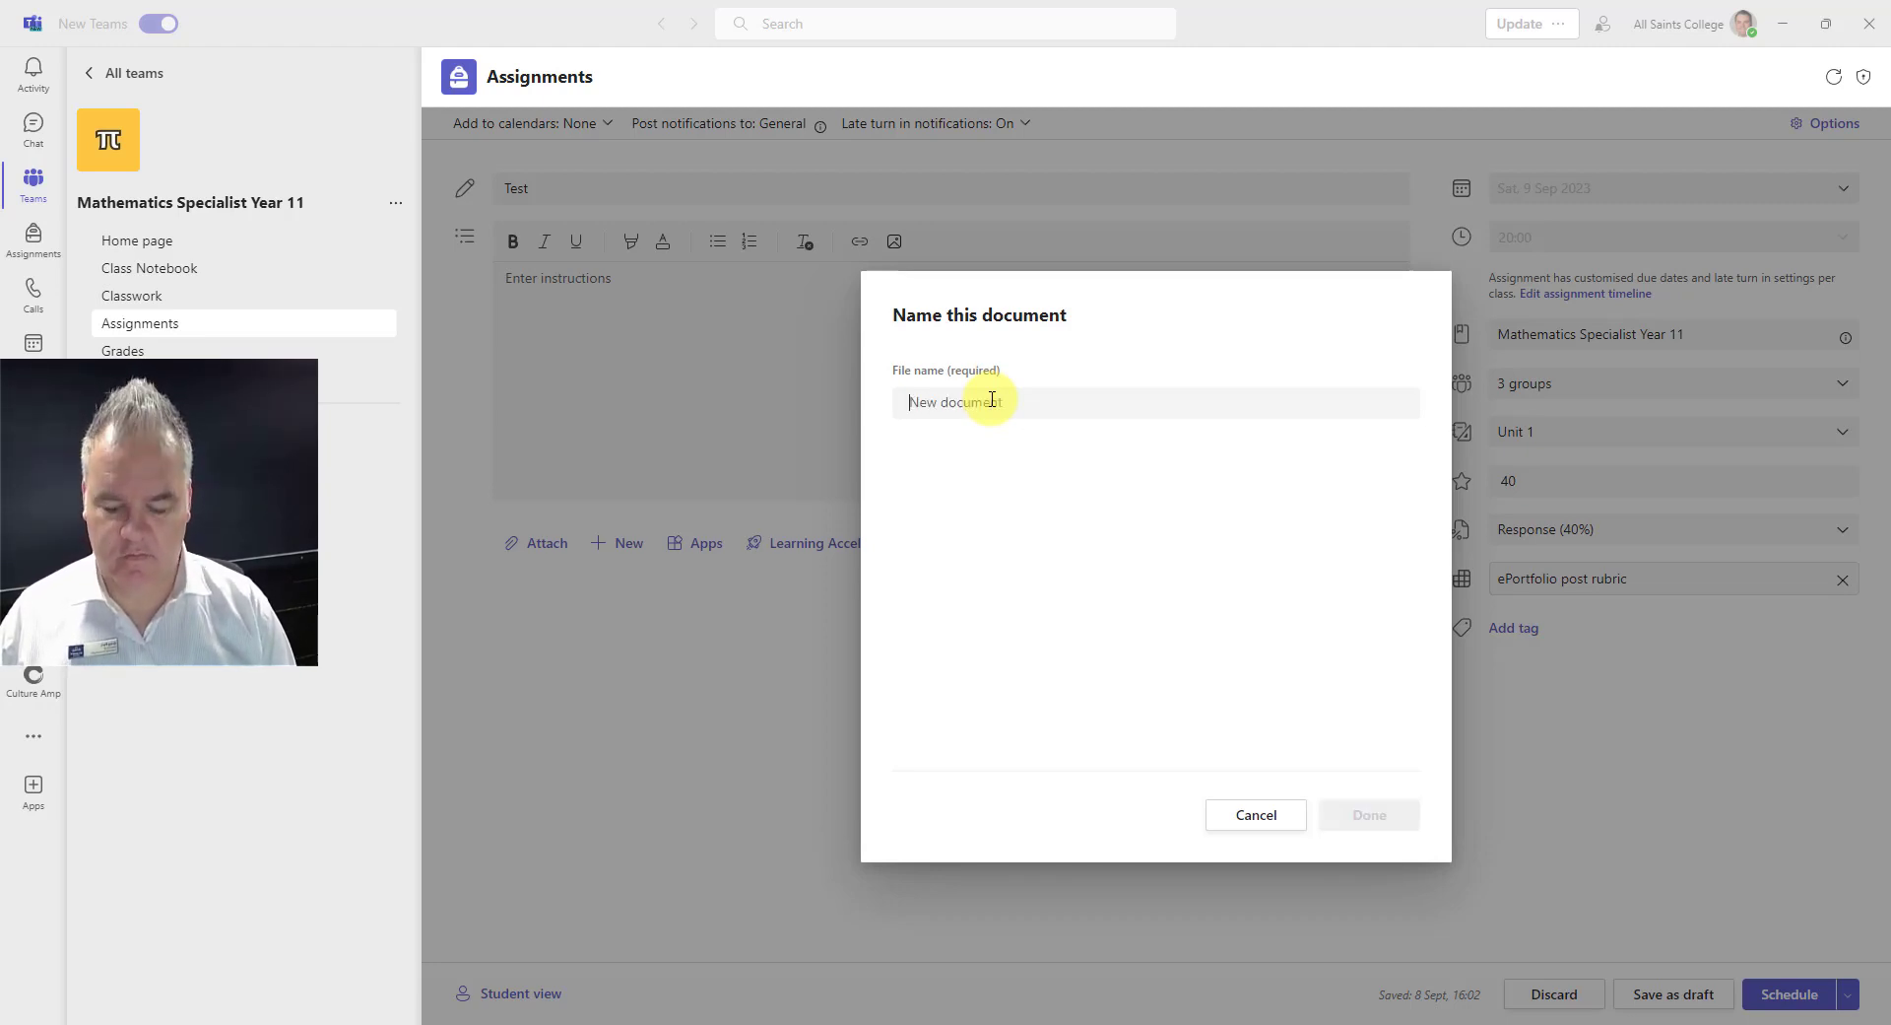
Step: Name the new Word document "test" and add it to the assignment
text(test)
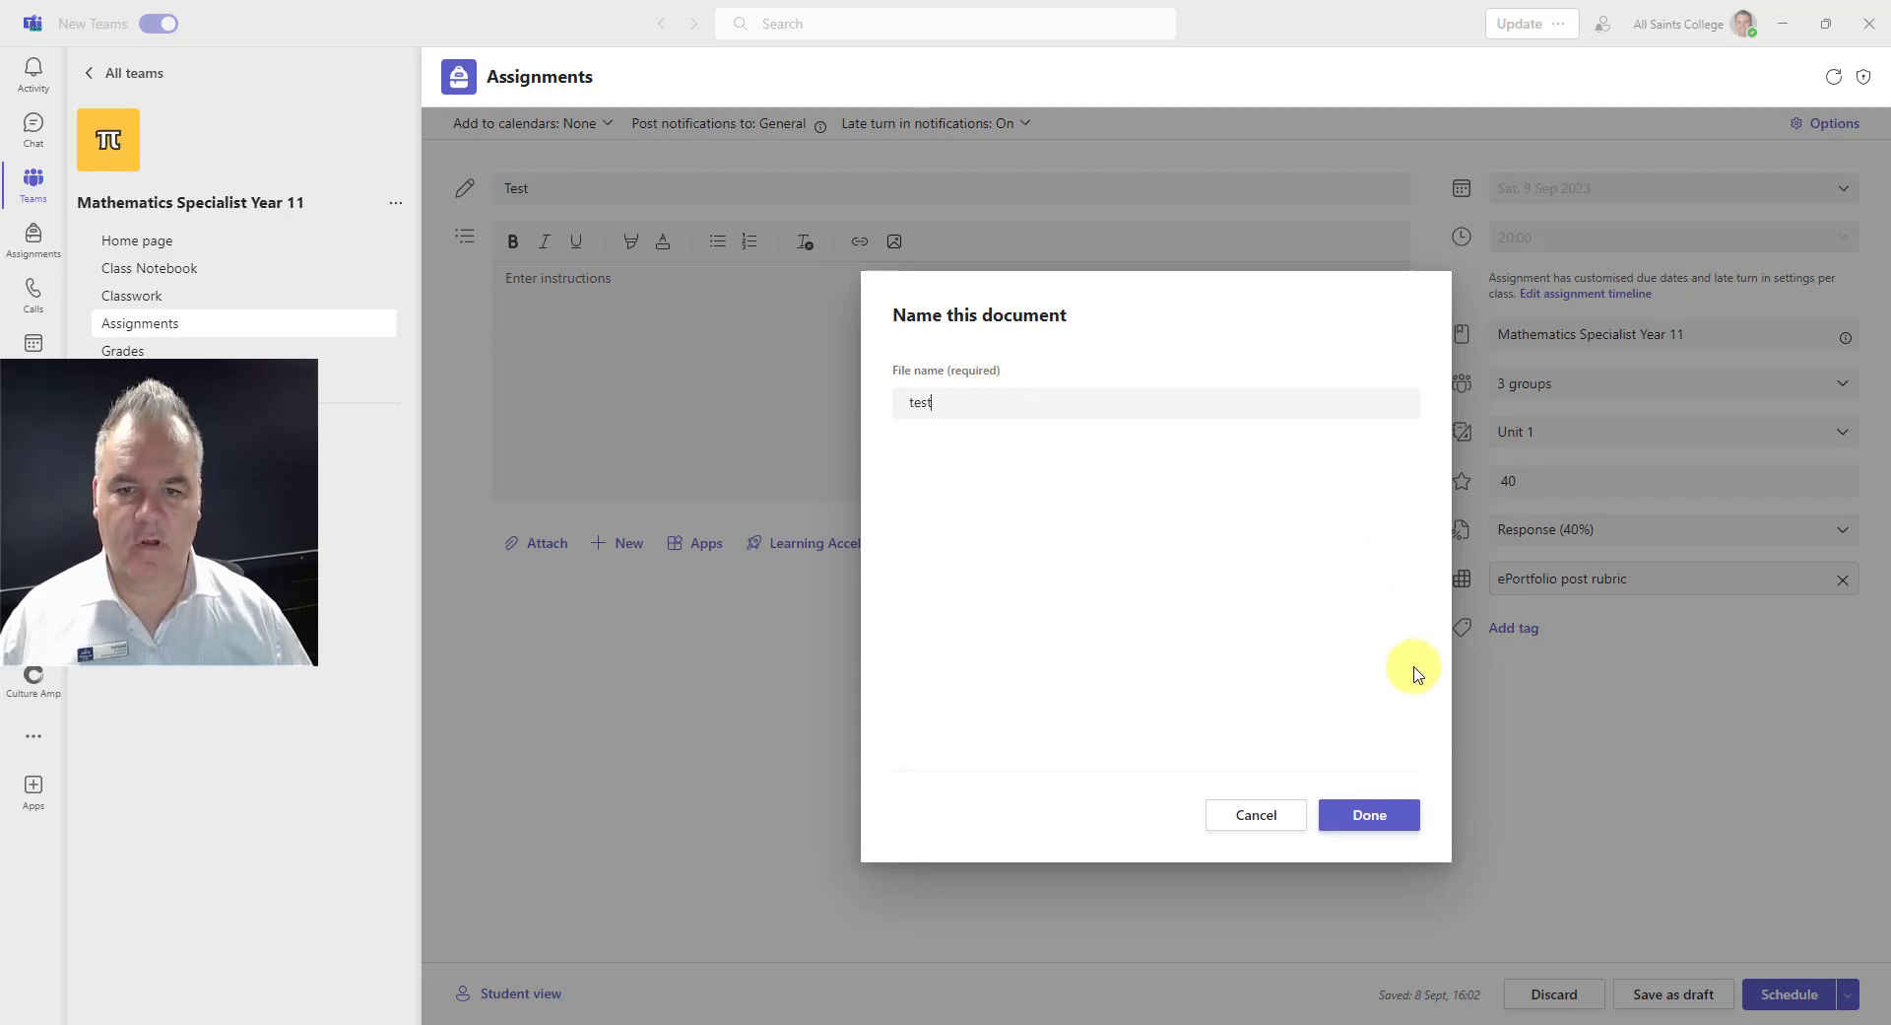
click(1380, 814)
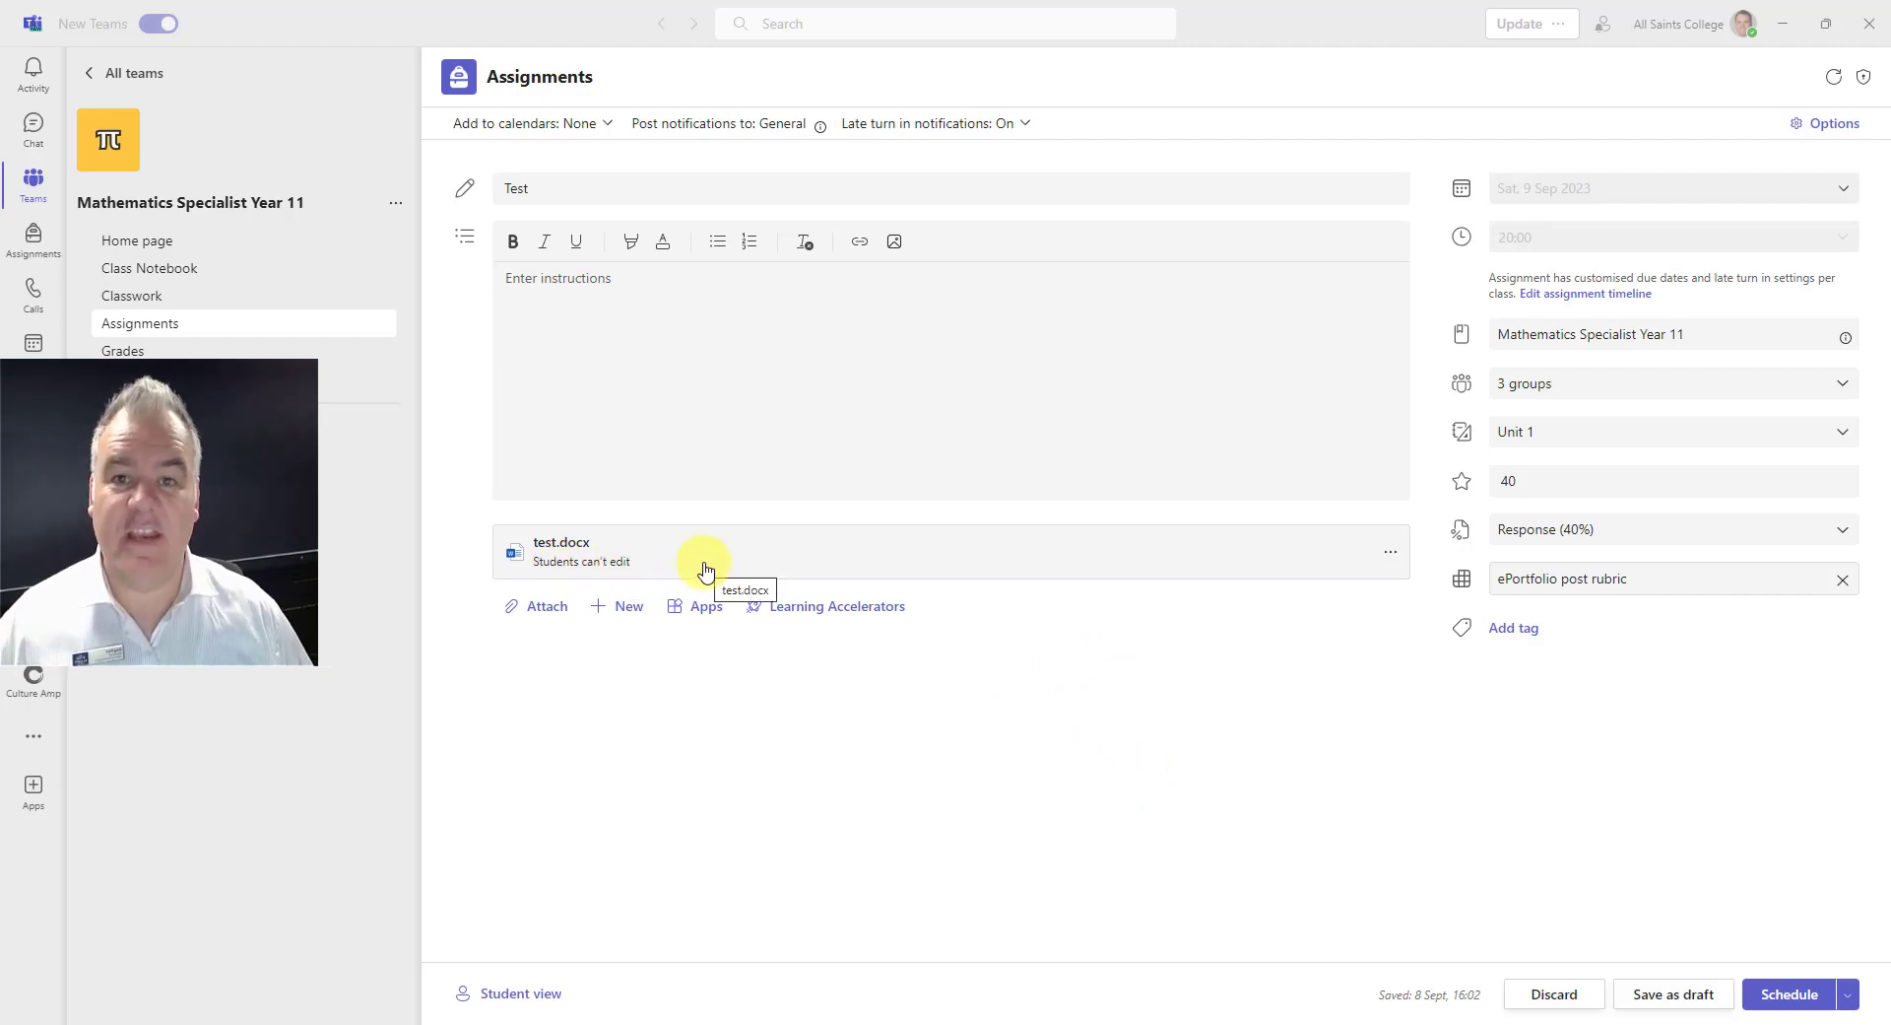
Step: Open test.docx, enter the text "Boring doc" and close the document to return to the assignment
click(762, 563)
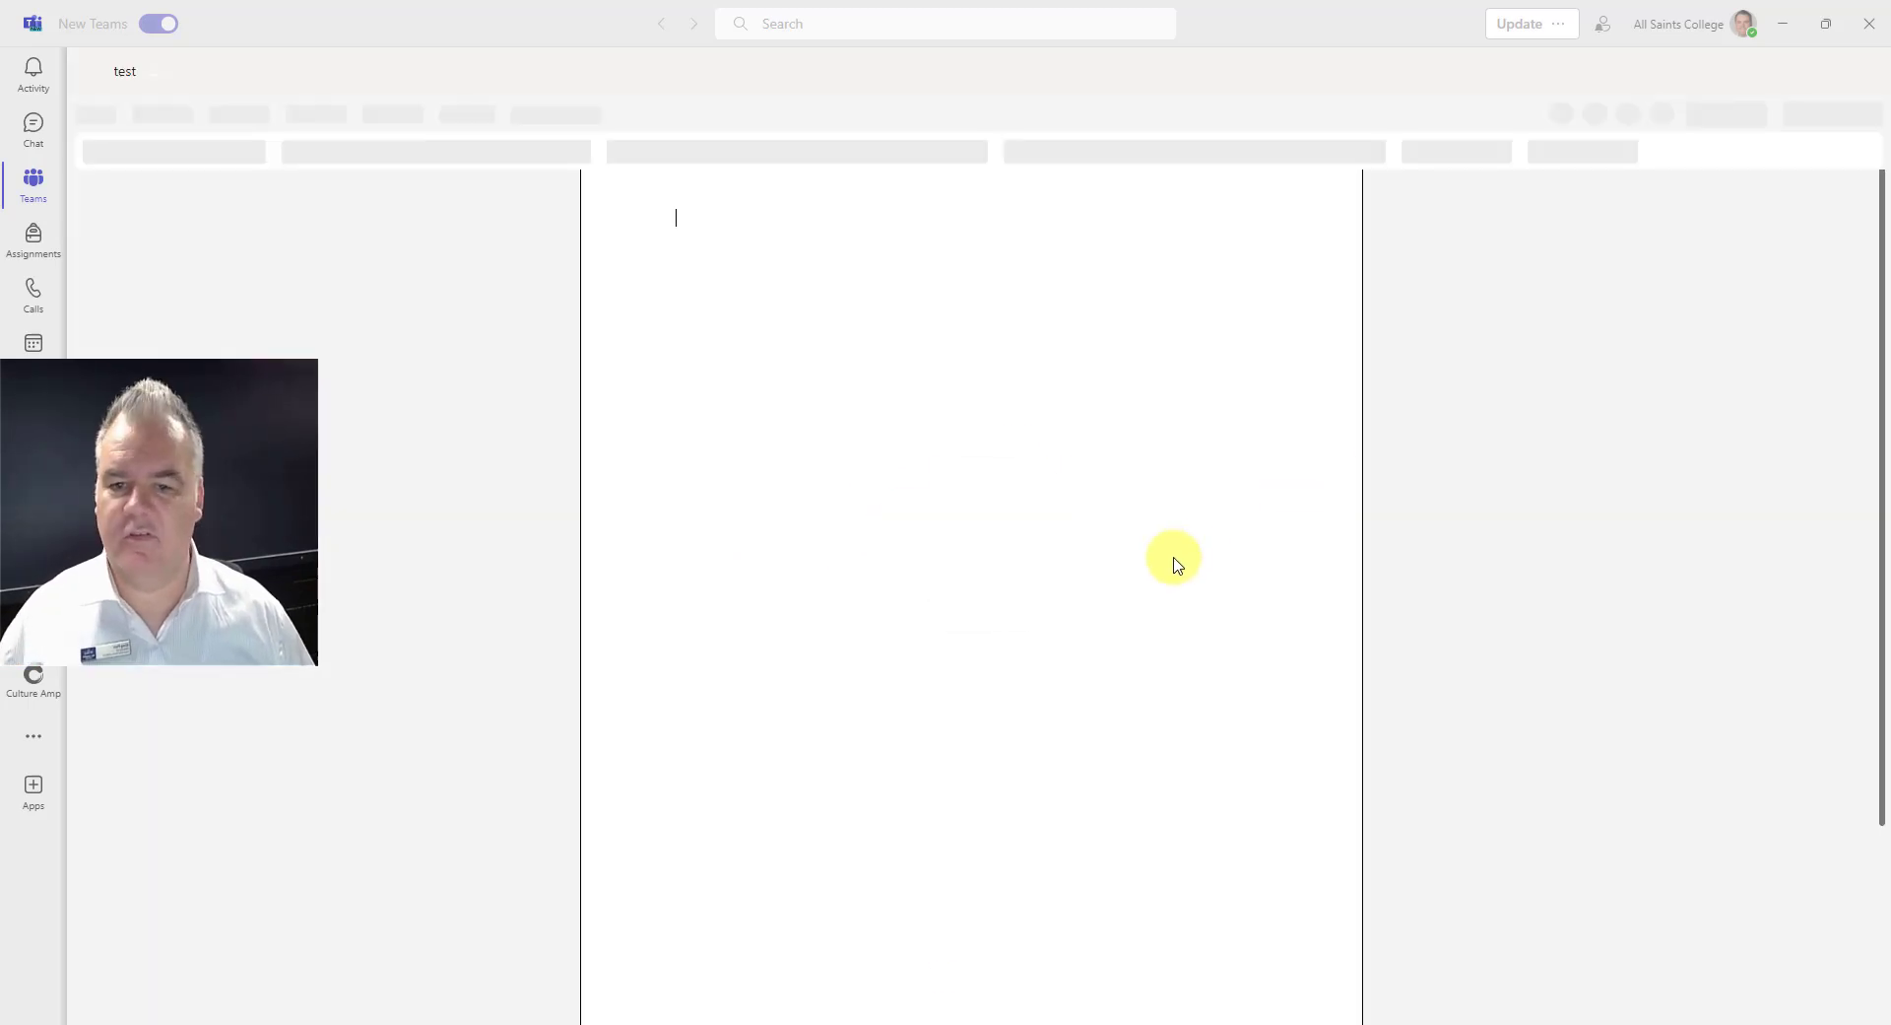
text(Boring doc)
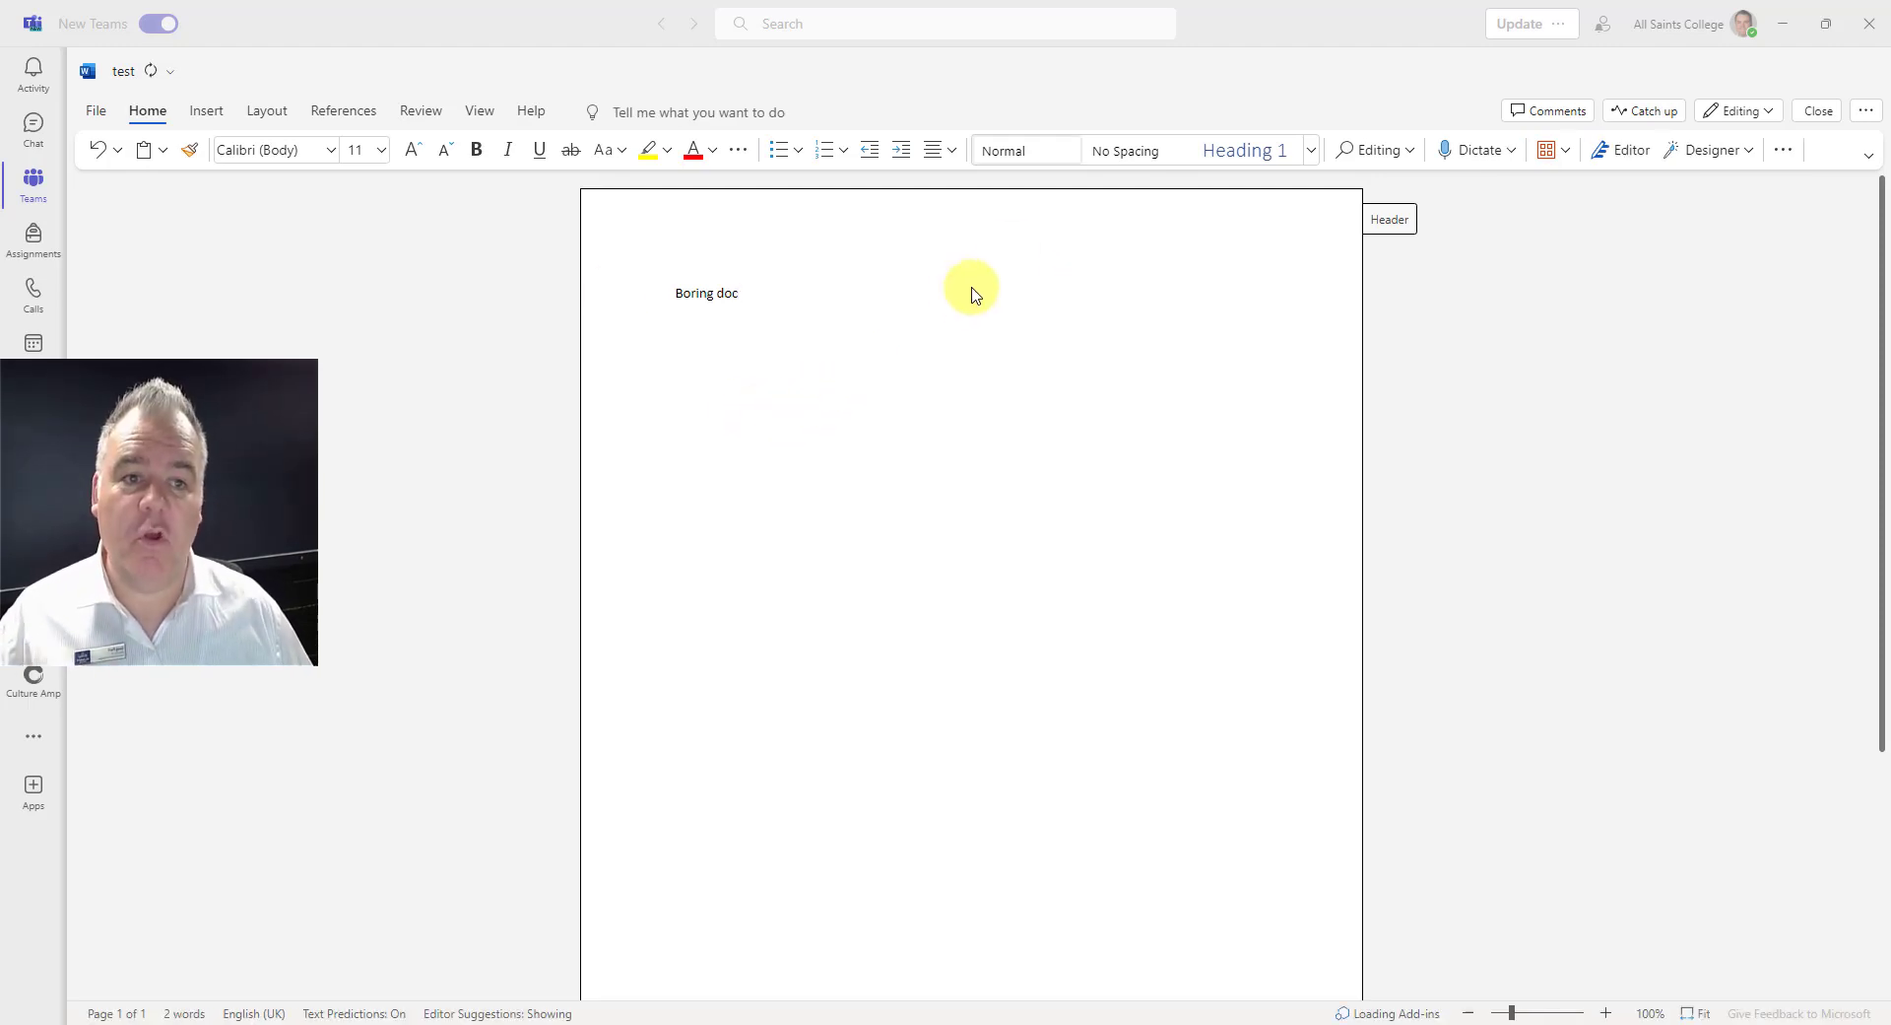
click(1820, 112)
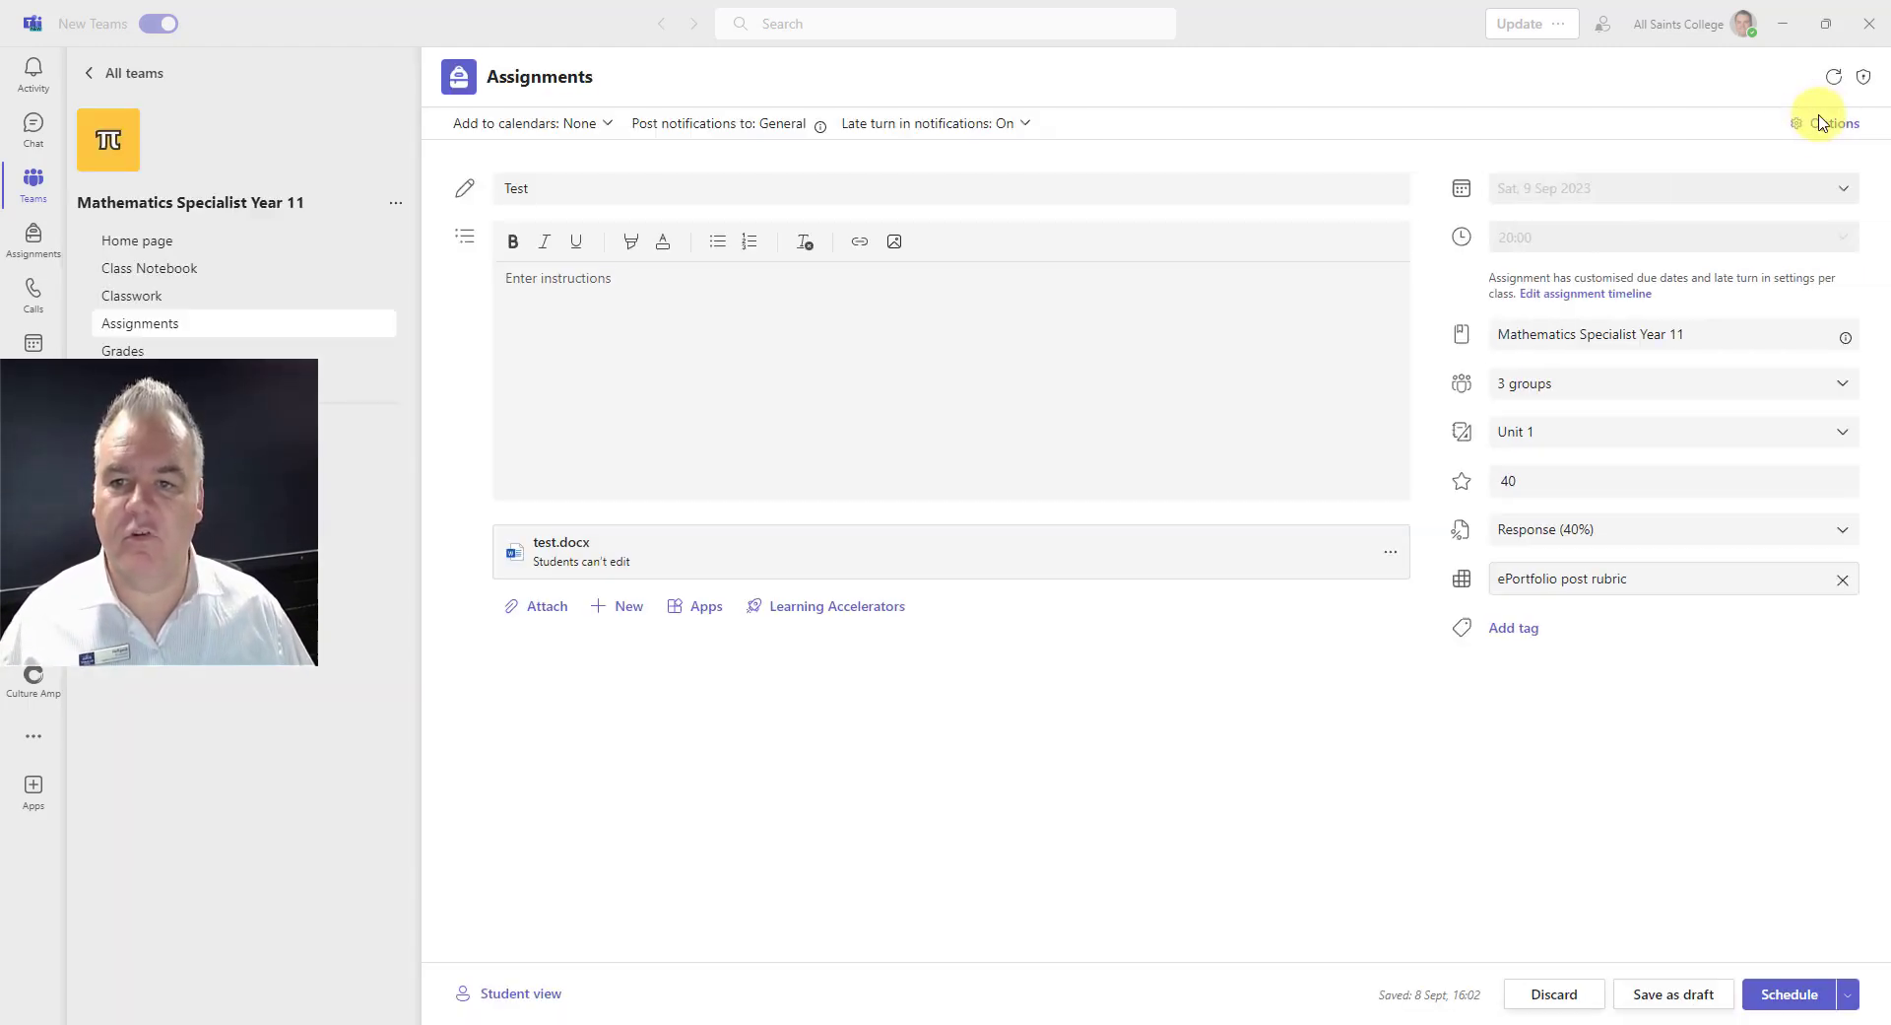
Step: Set test.docx so that students edit together in groups and check the file's permission options
click(1391, 557)
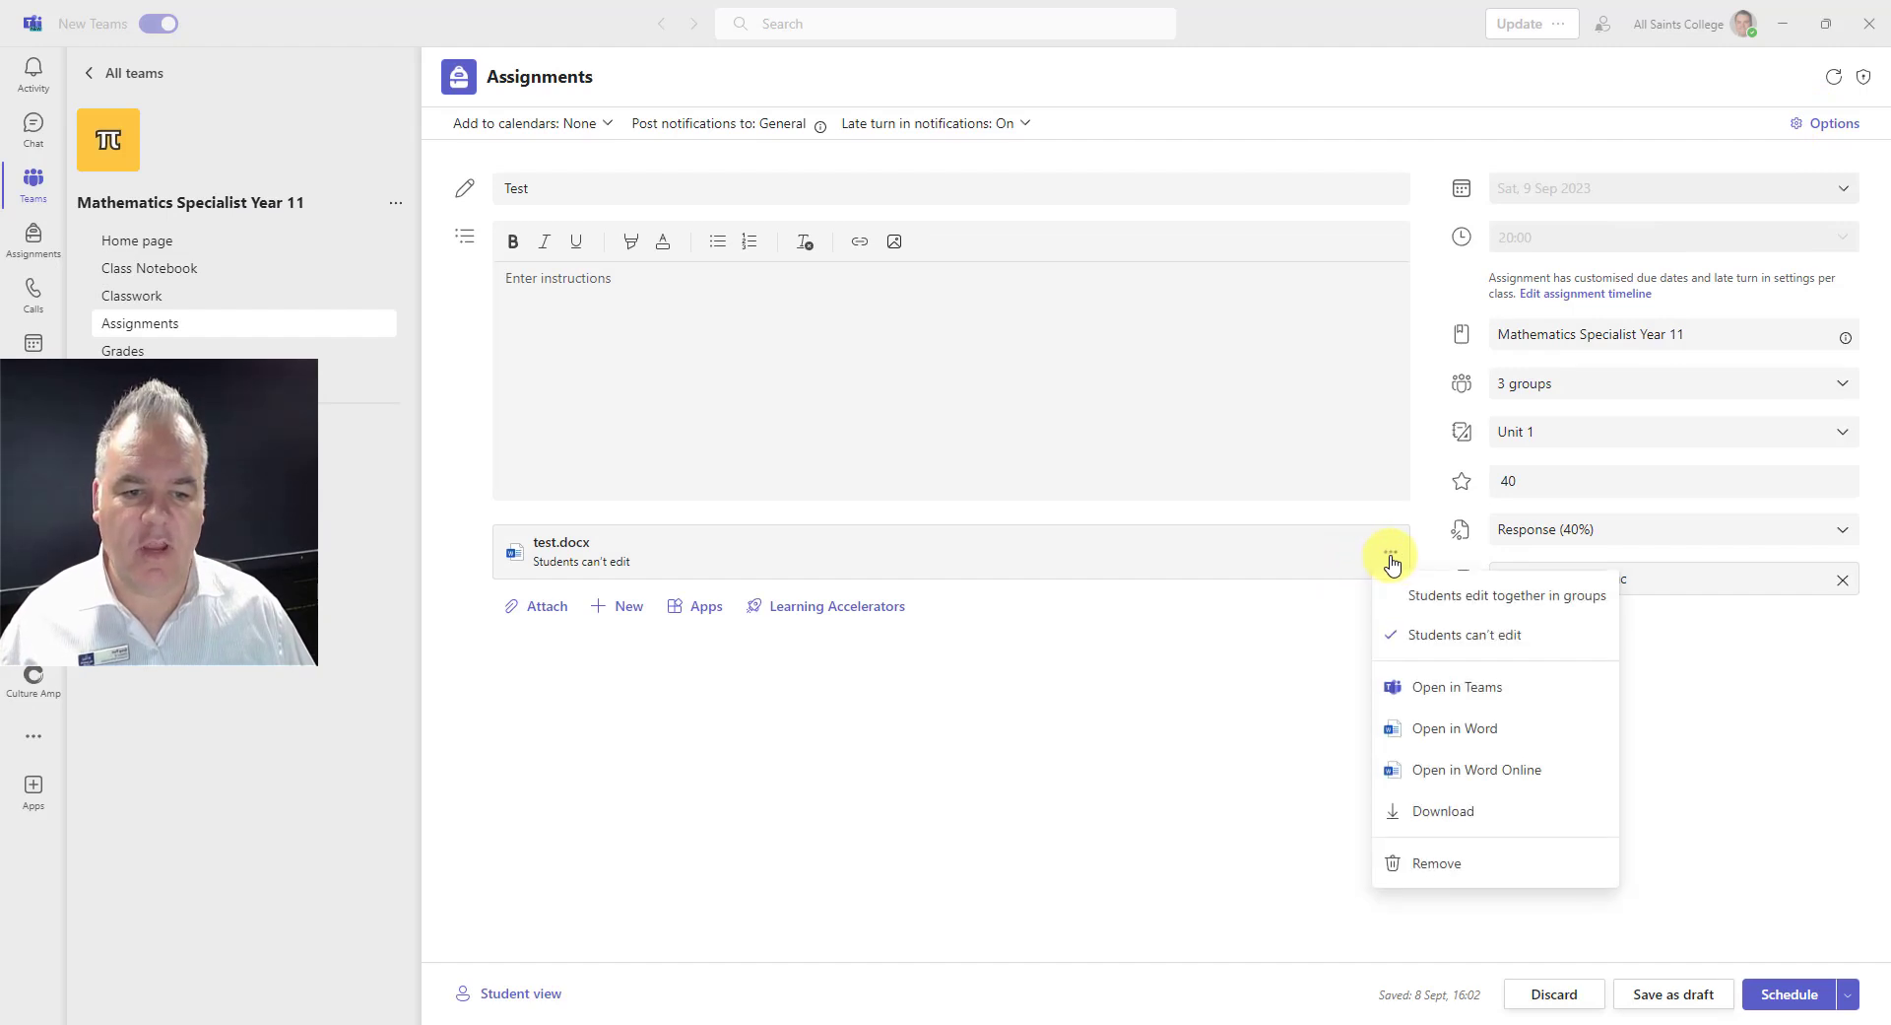
click(1431, 611)
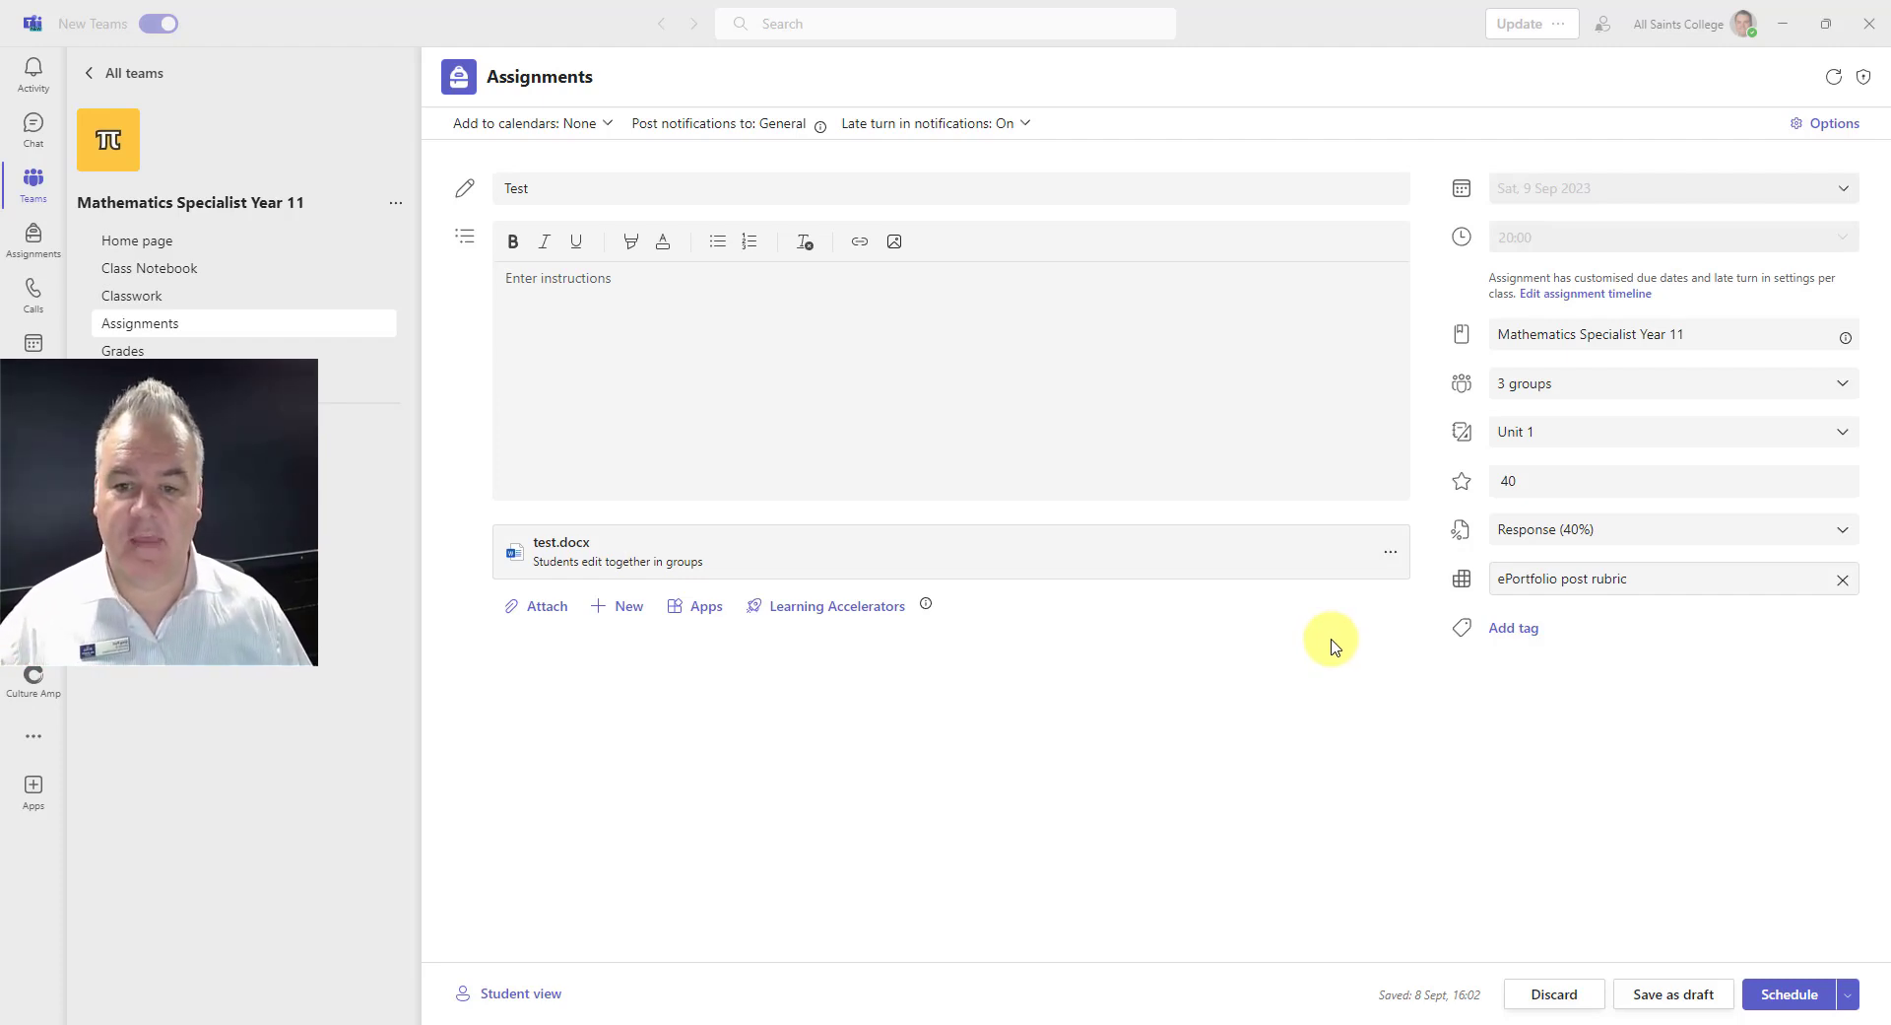
click(1389, 554)
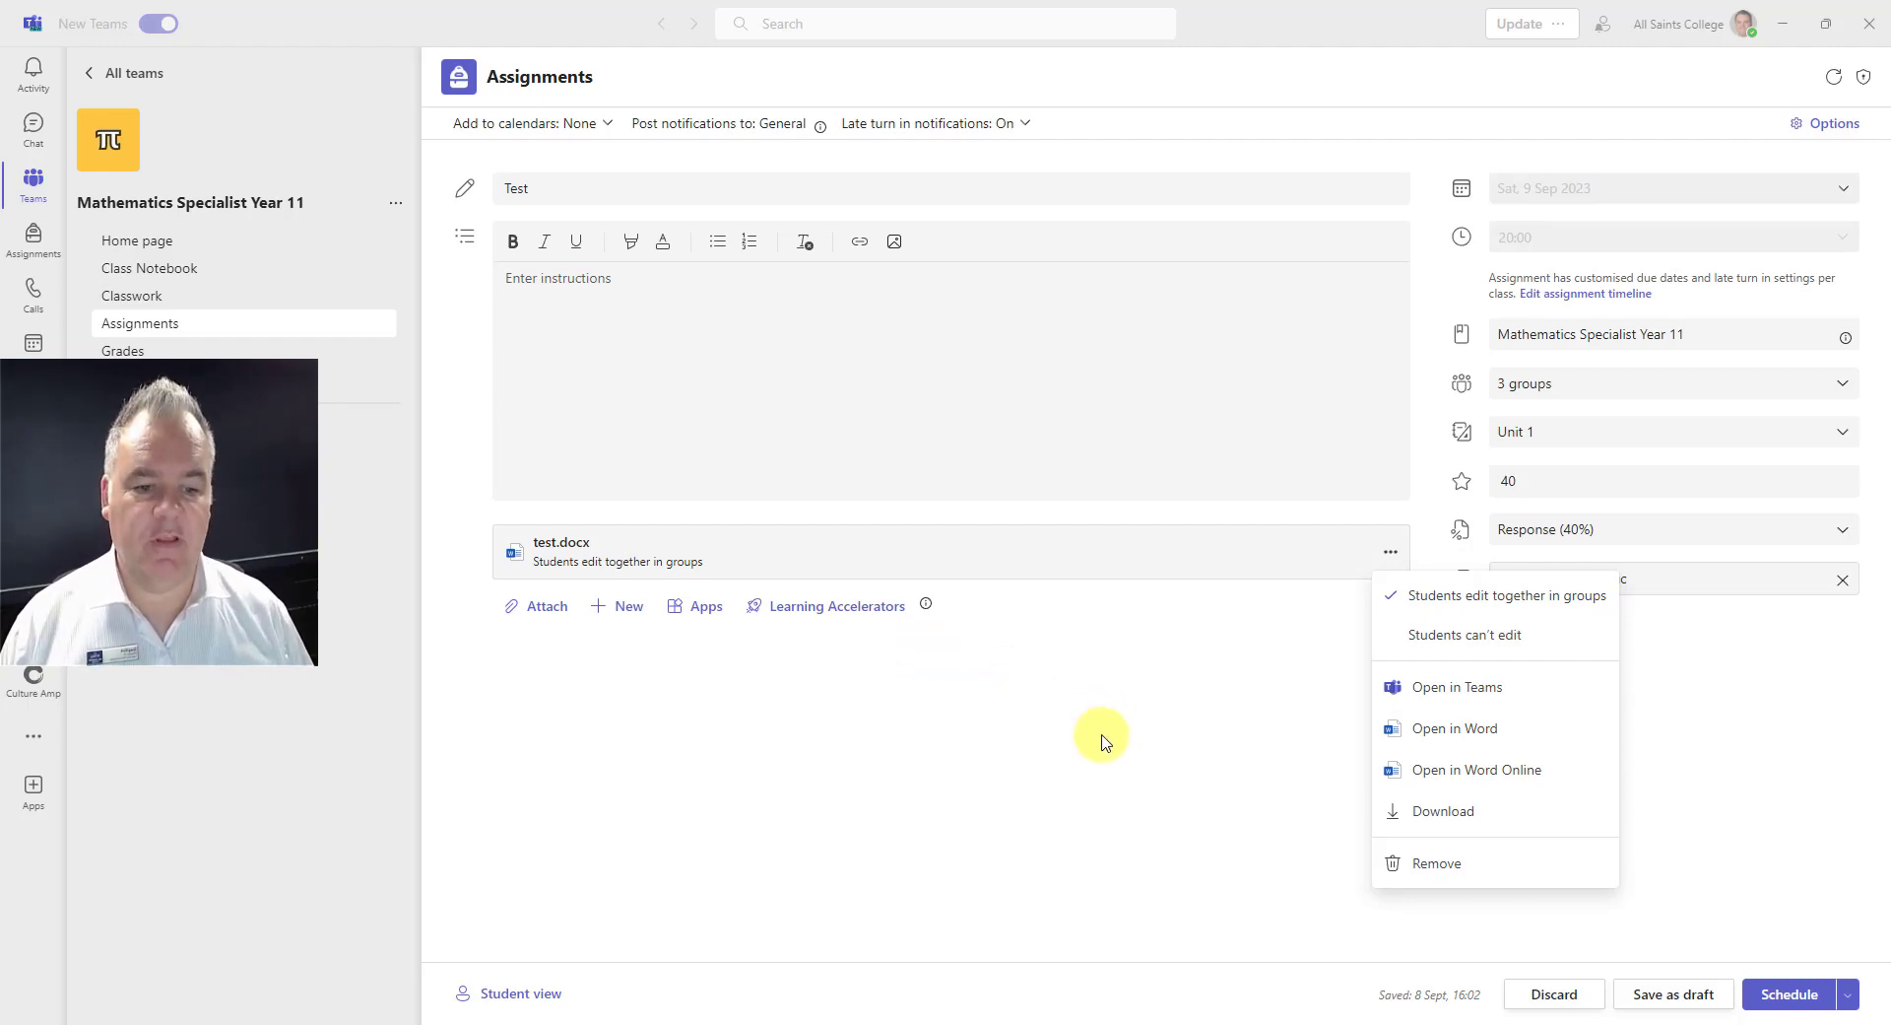
click(1105, 742)
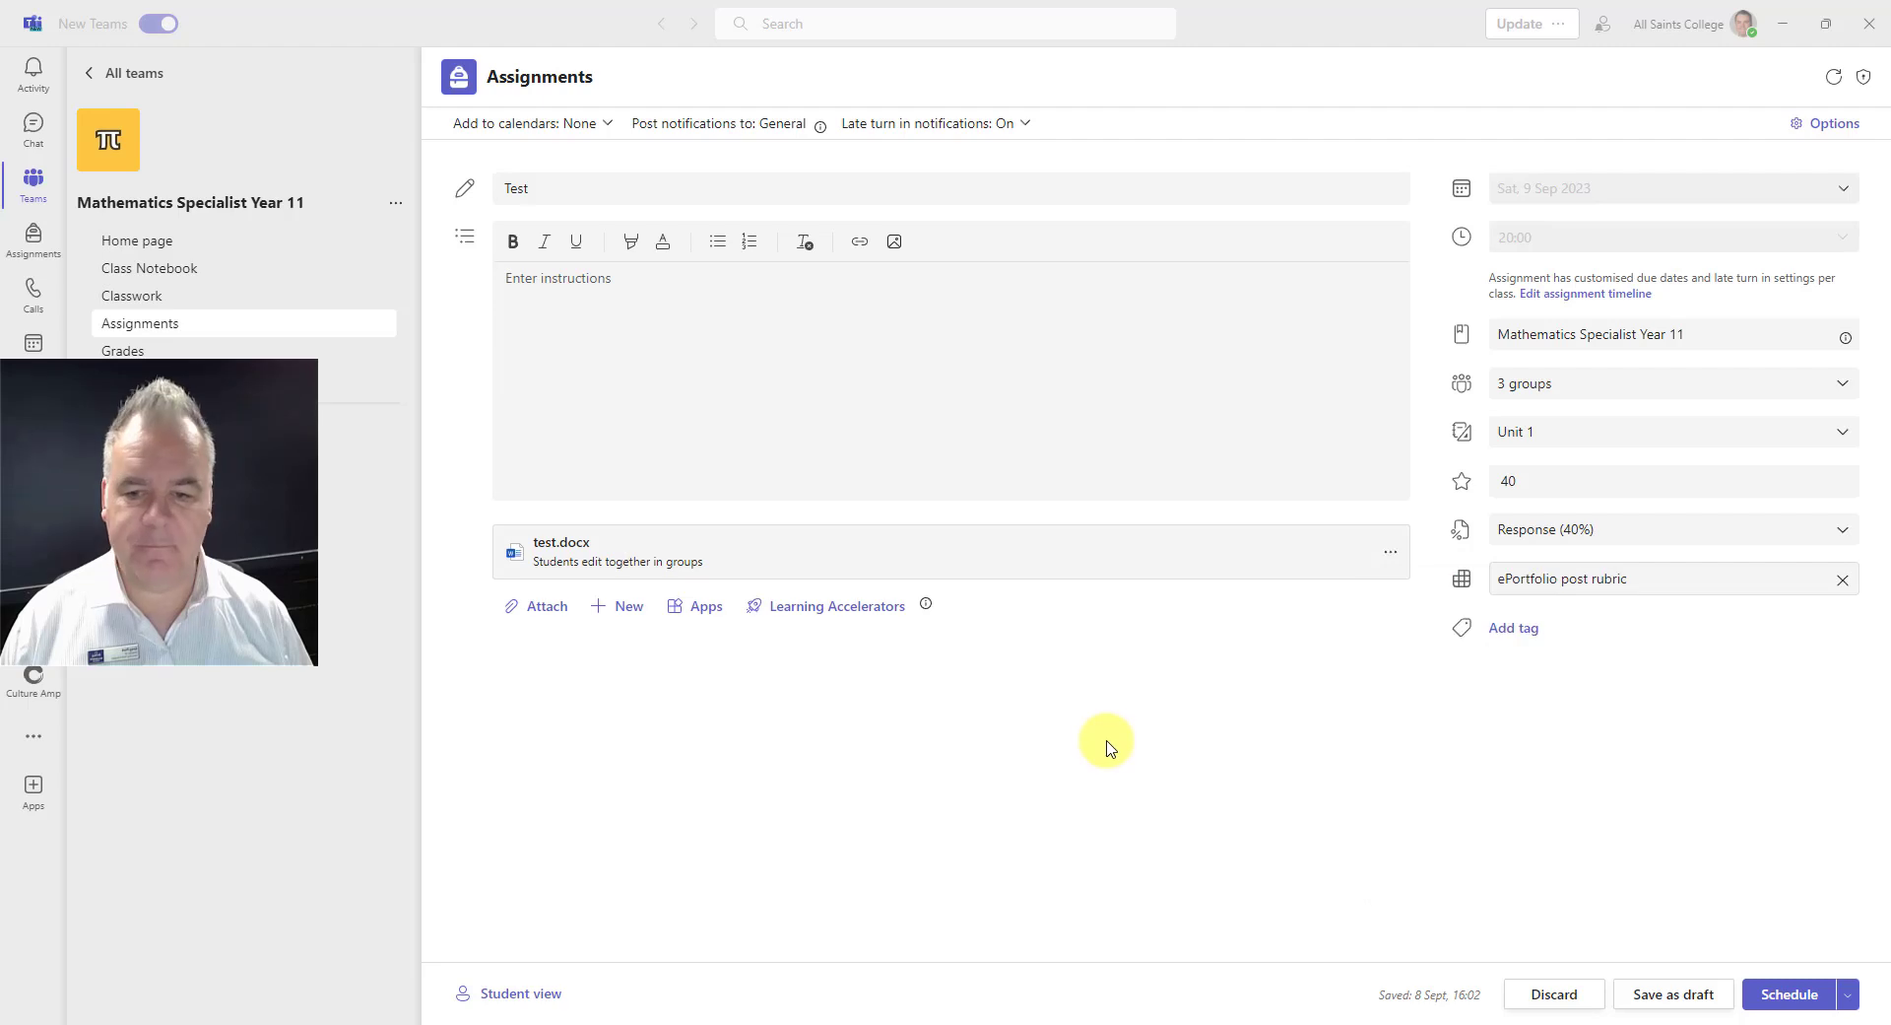
Step: Look at the assignment's Teams app configuration, the Learning Accelerators and the file types offered for new attachments
click(702, 617)
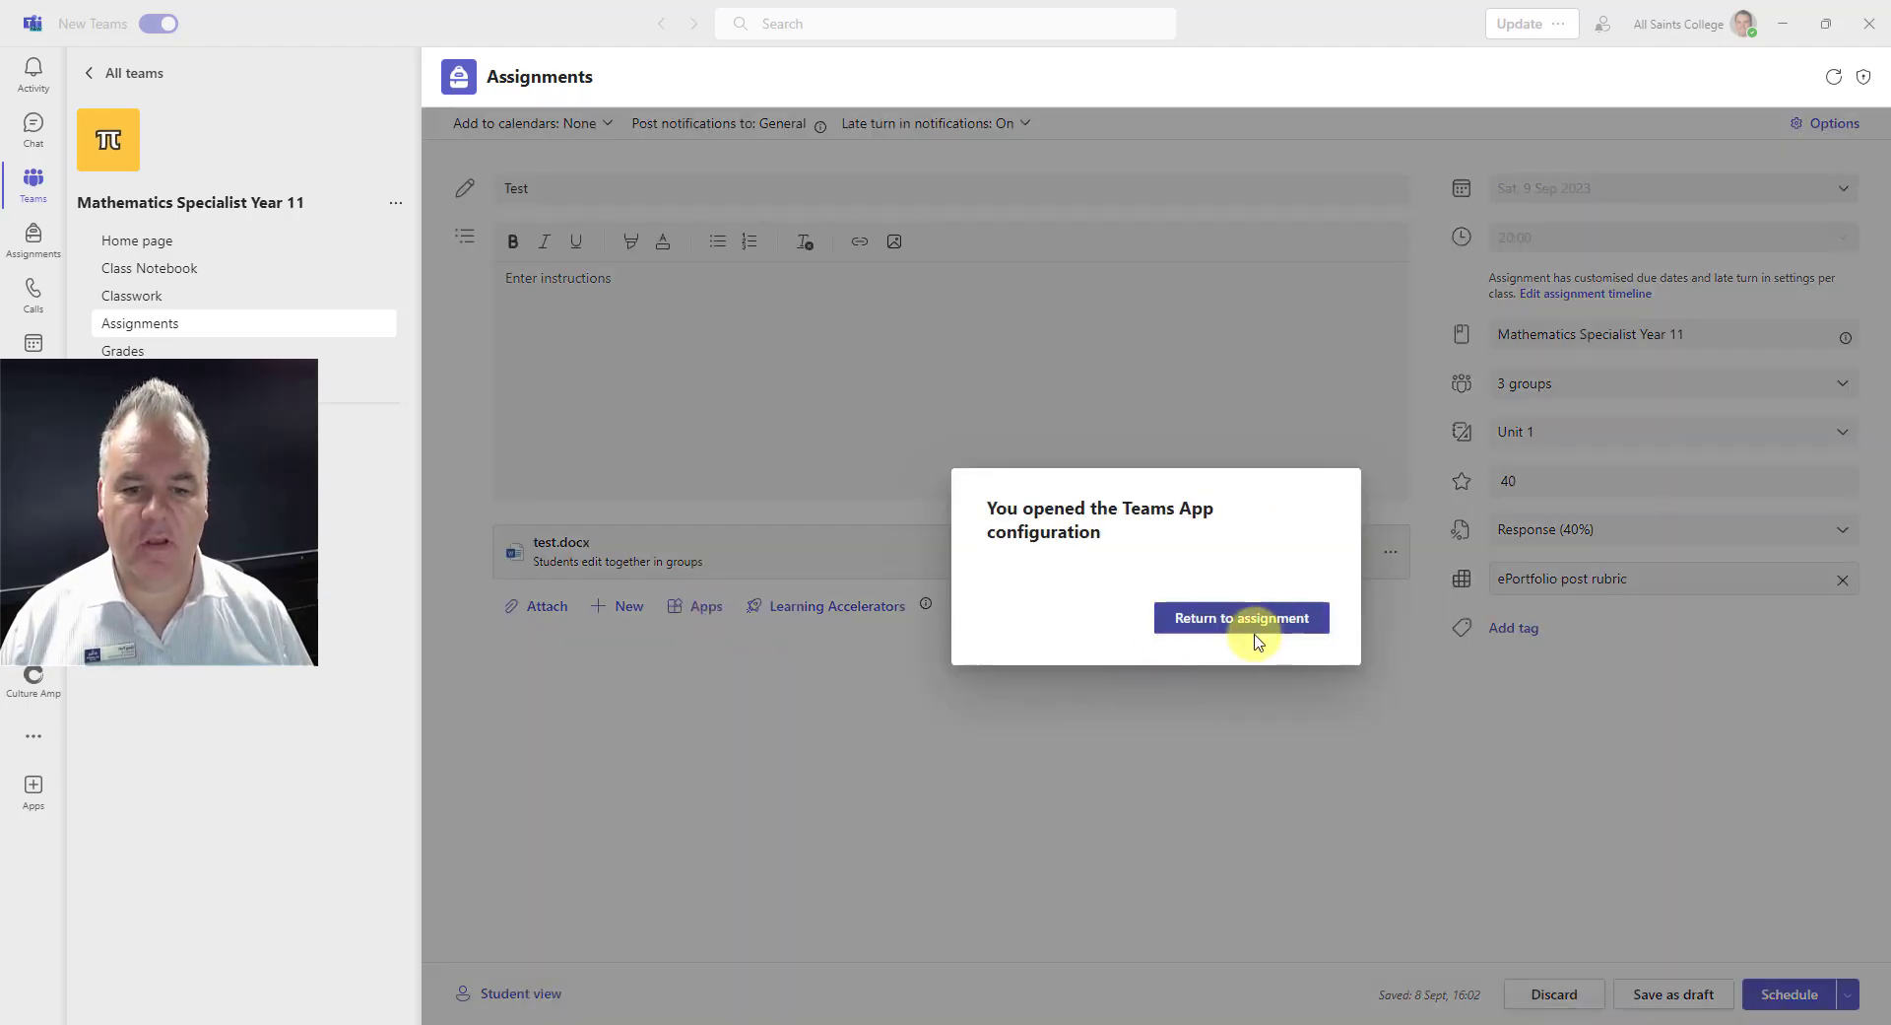
click(1243, 618)
click(845, 611)
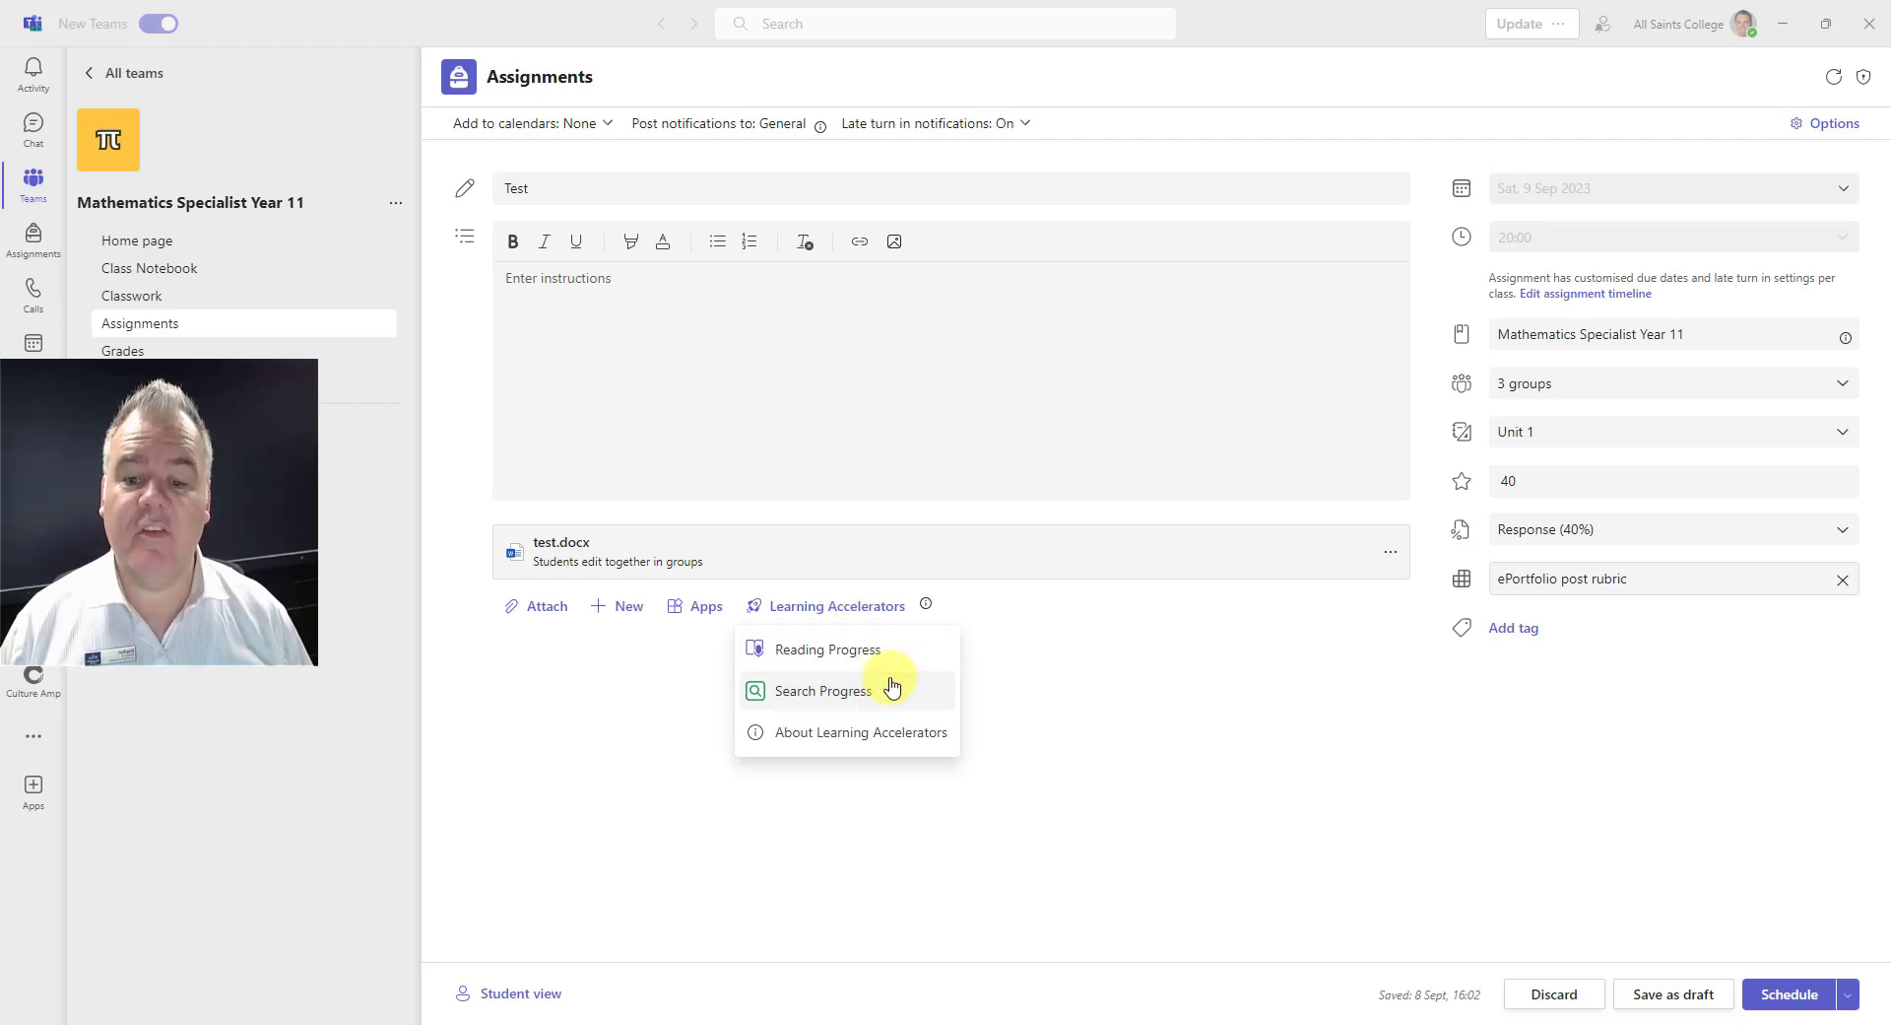
click(1100, 687)
click(631, 611)
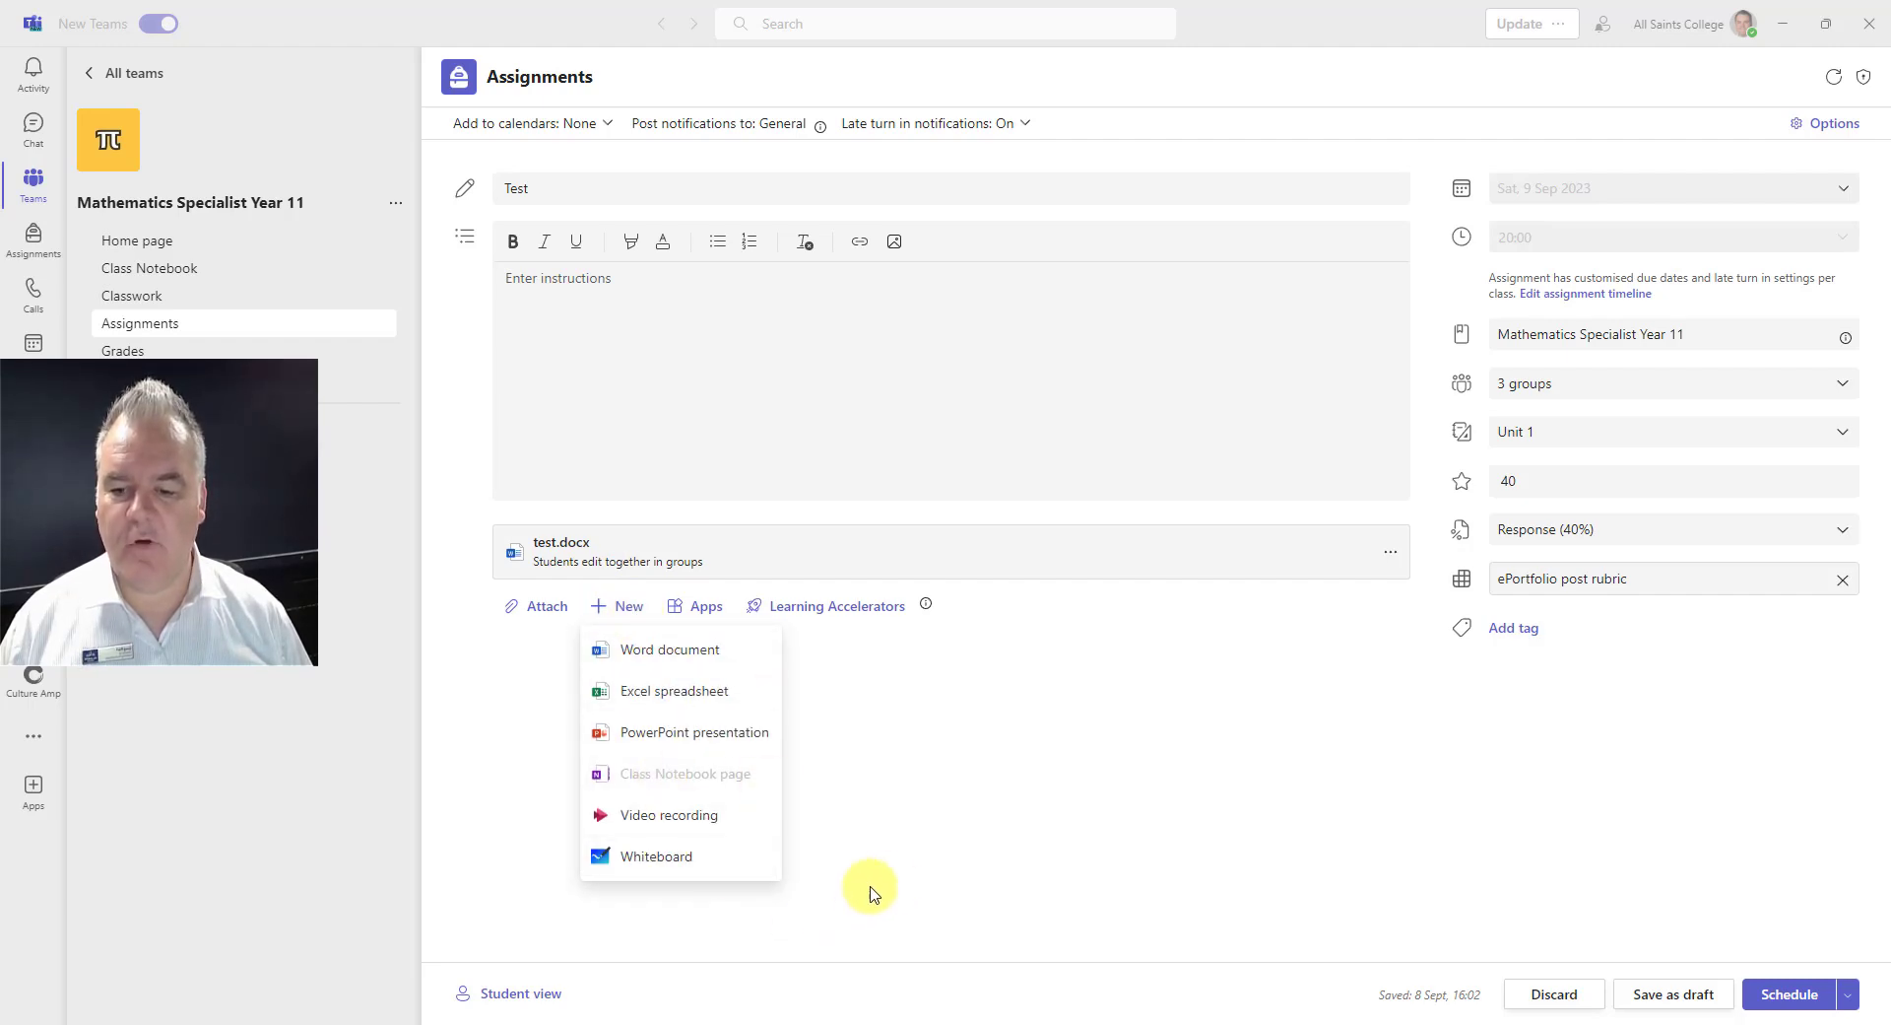
click(1005, 864)
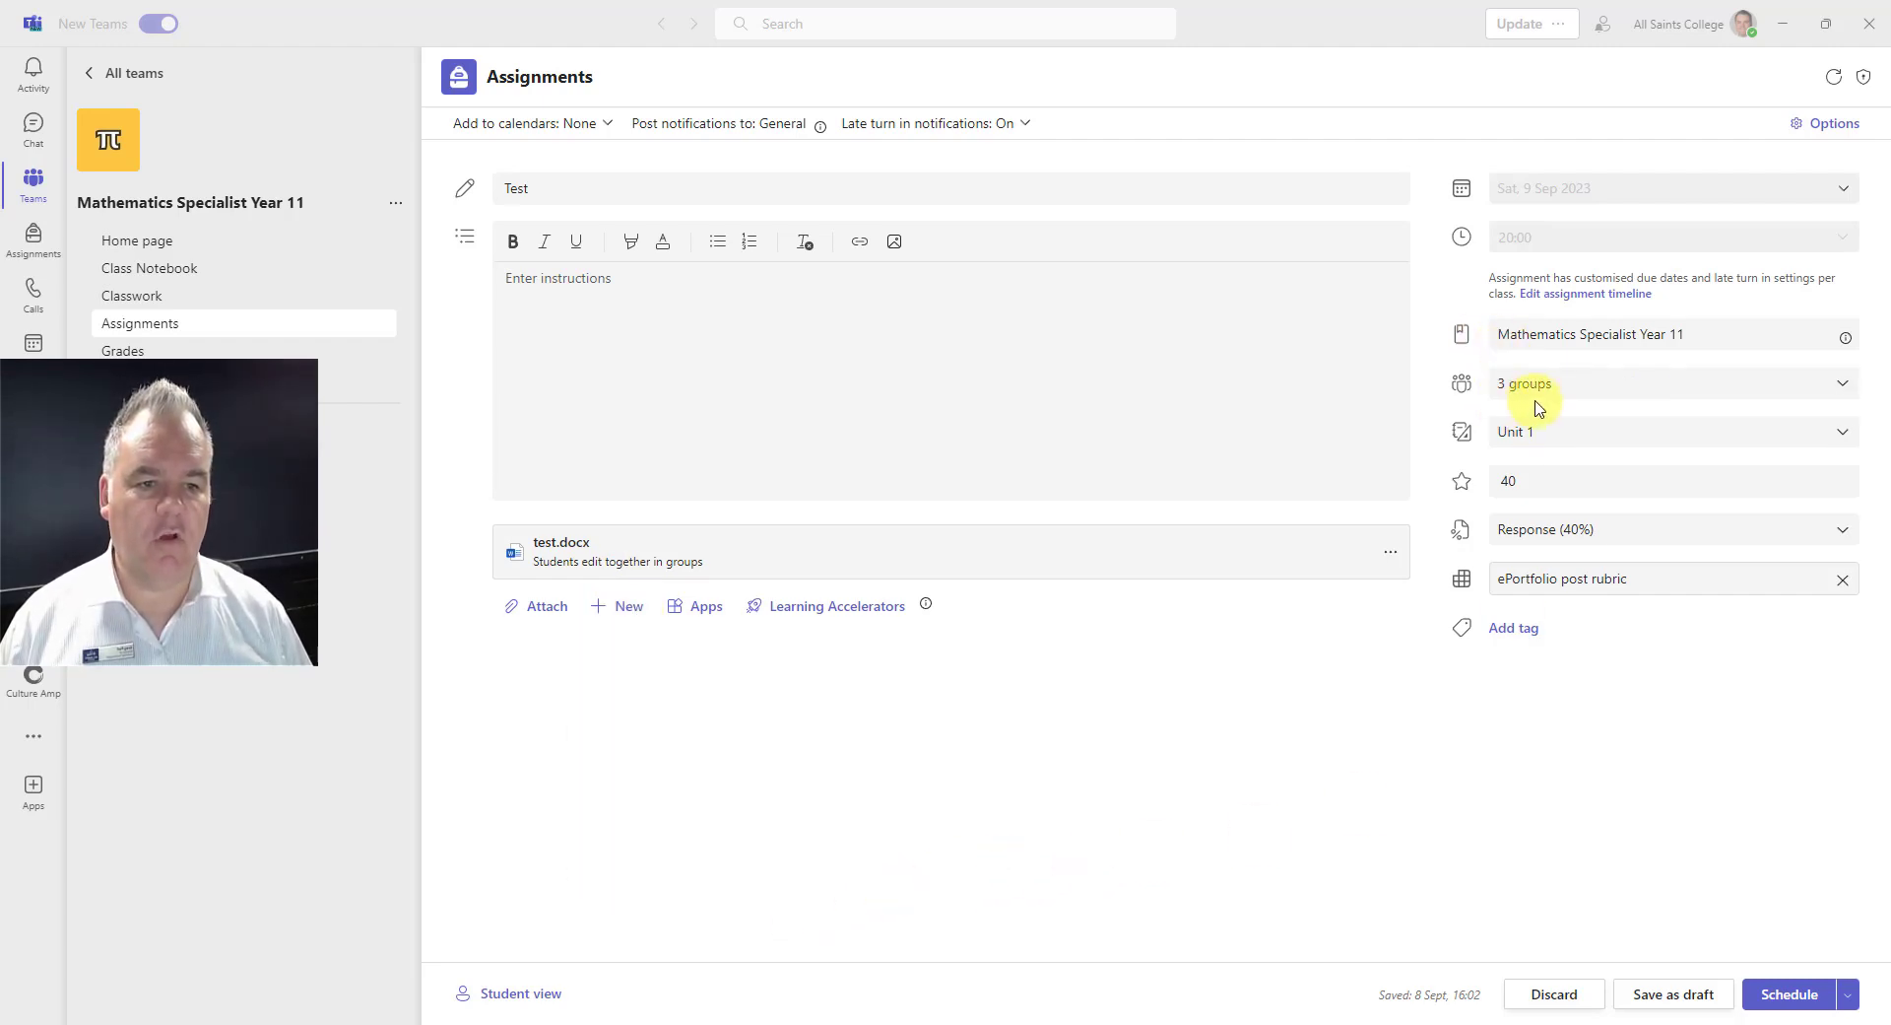
click(634, 609)
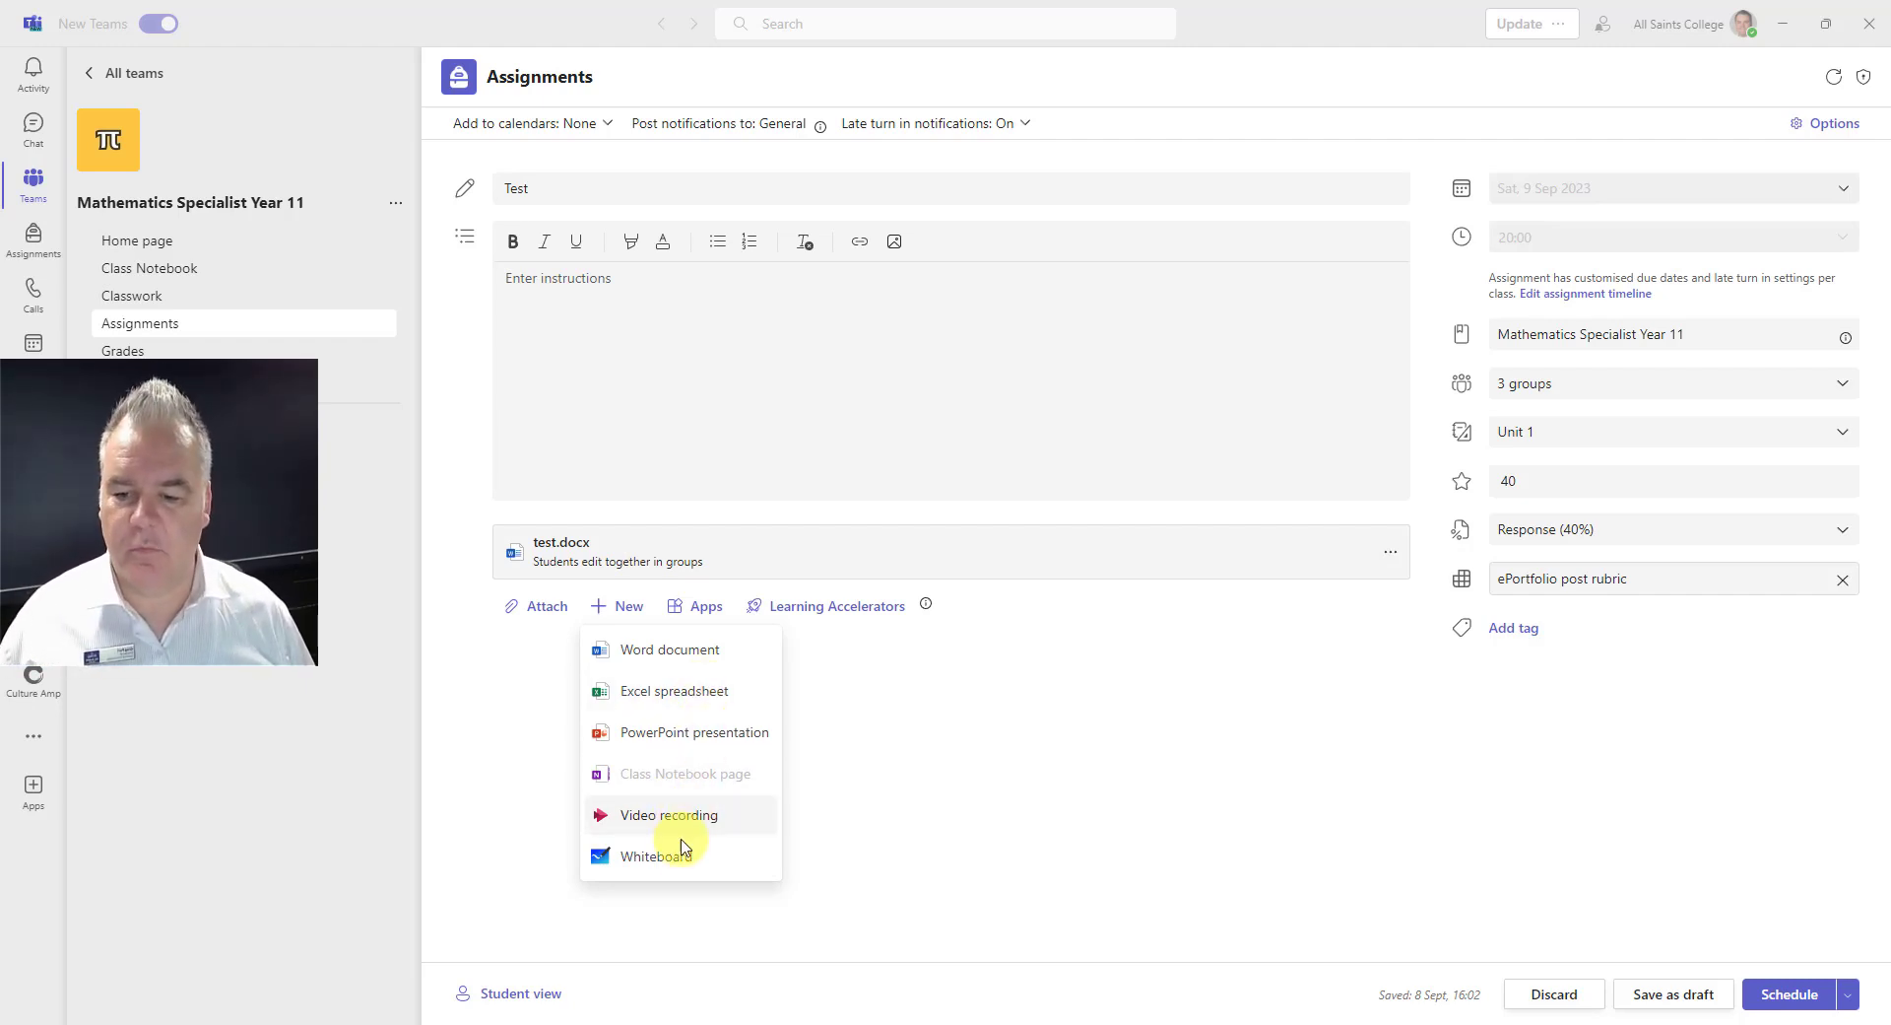
click(894, 757)
Step: Enter "instructions" as the assignment's instructions and save the assignment as a draft
click(530, 283)
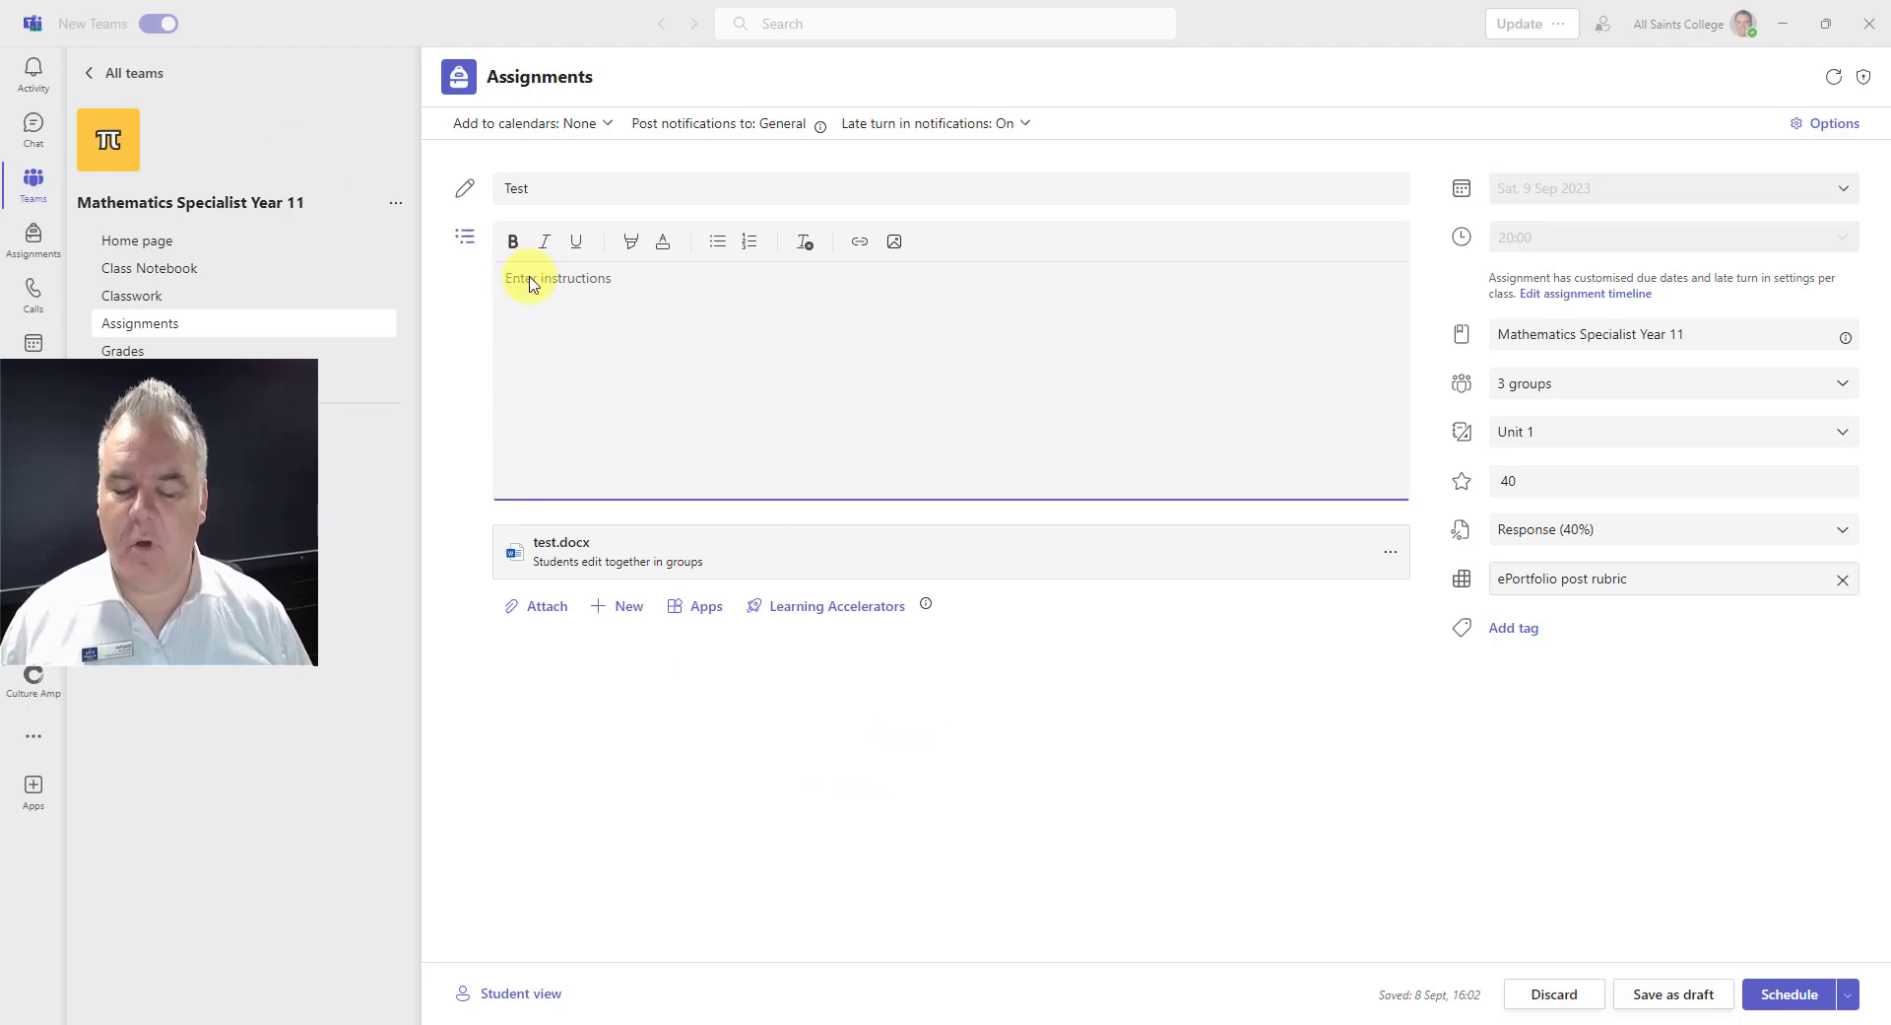
text(instructions)
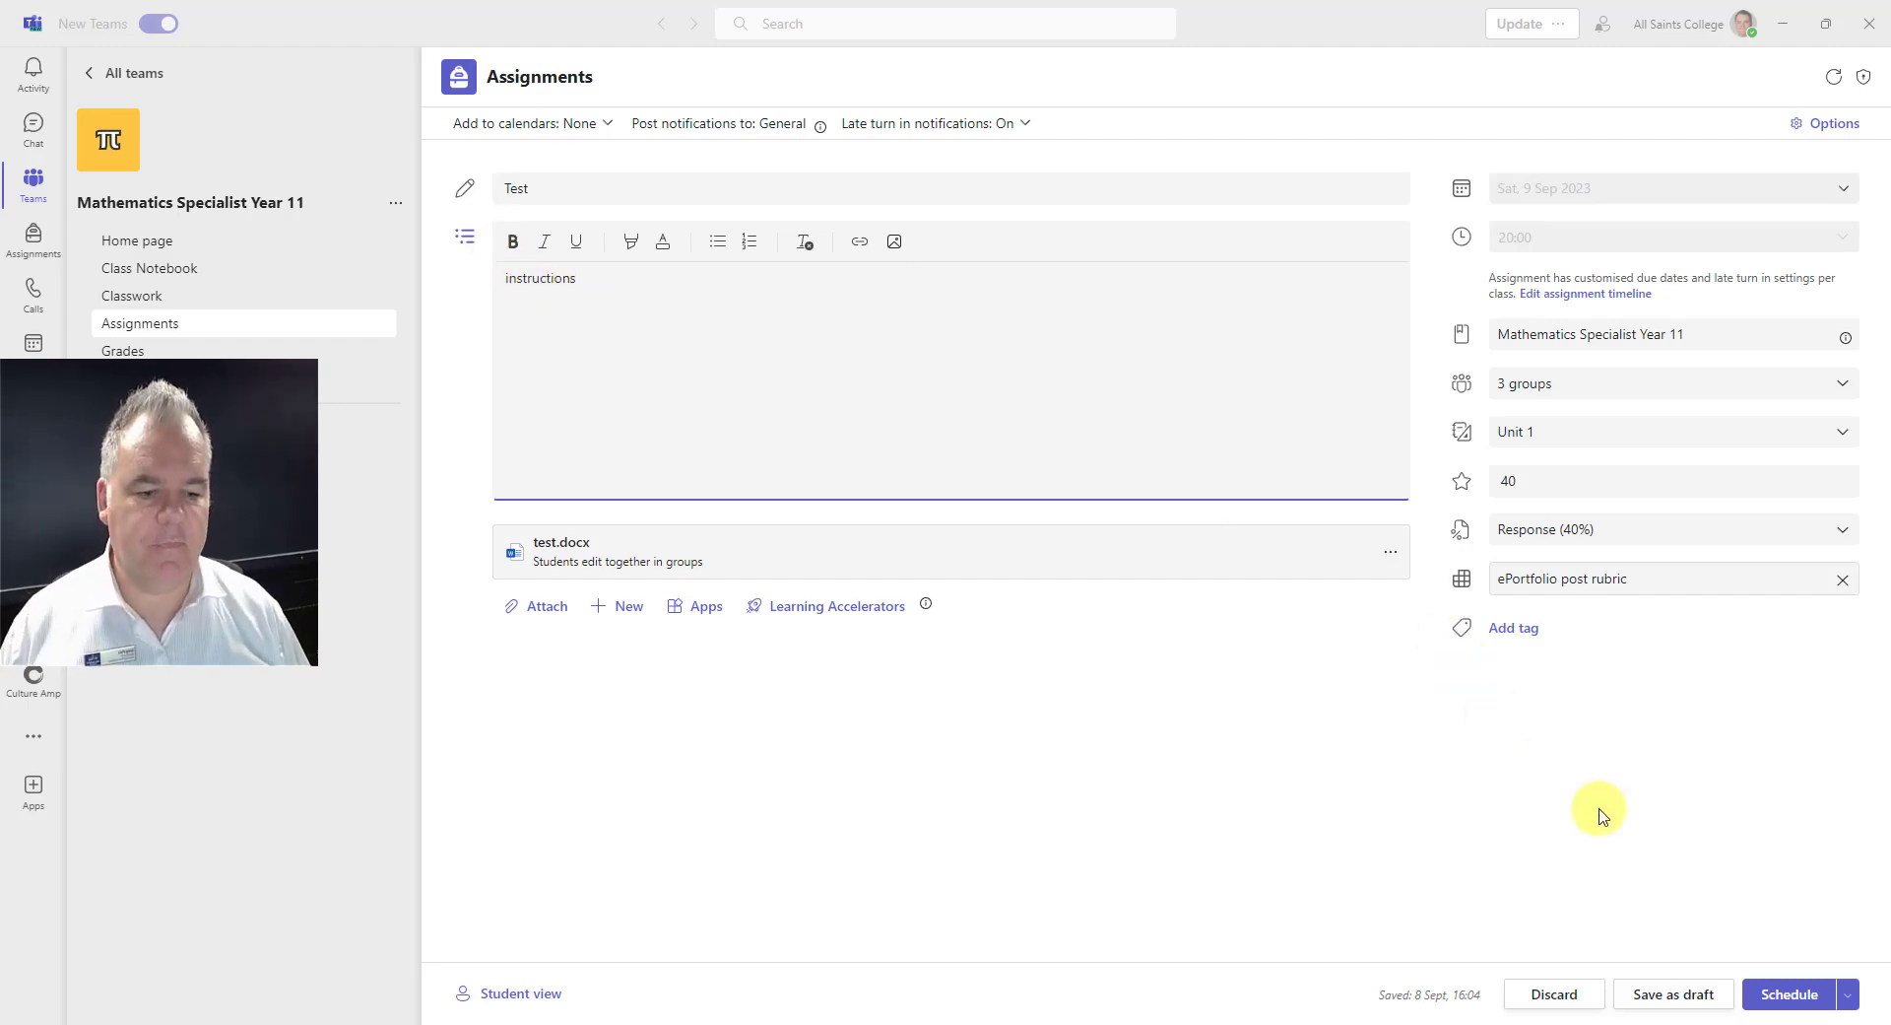
click(1675, 1005)
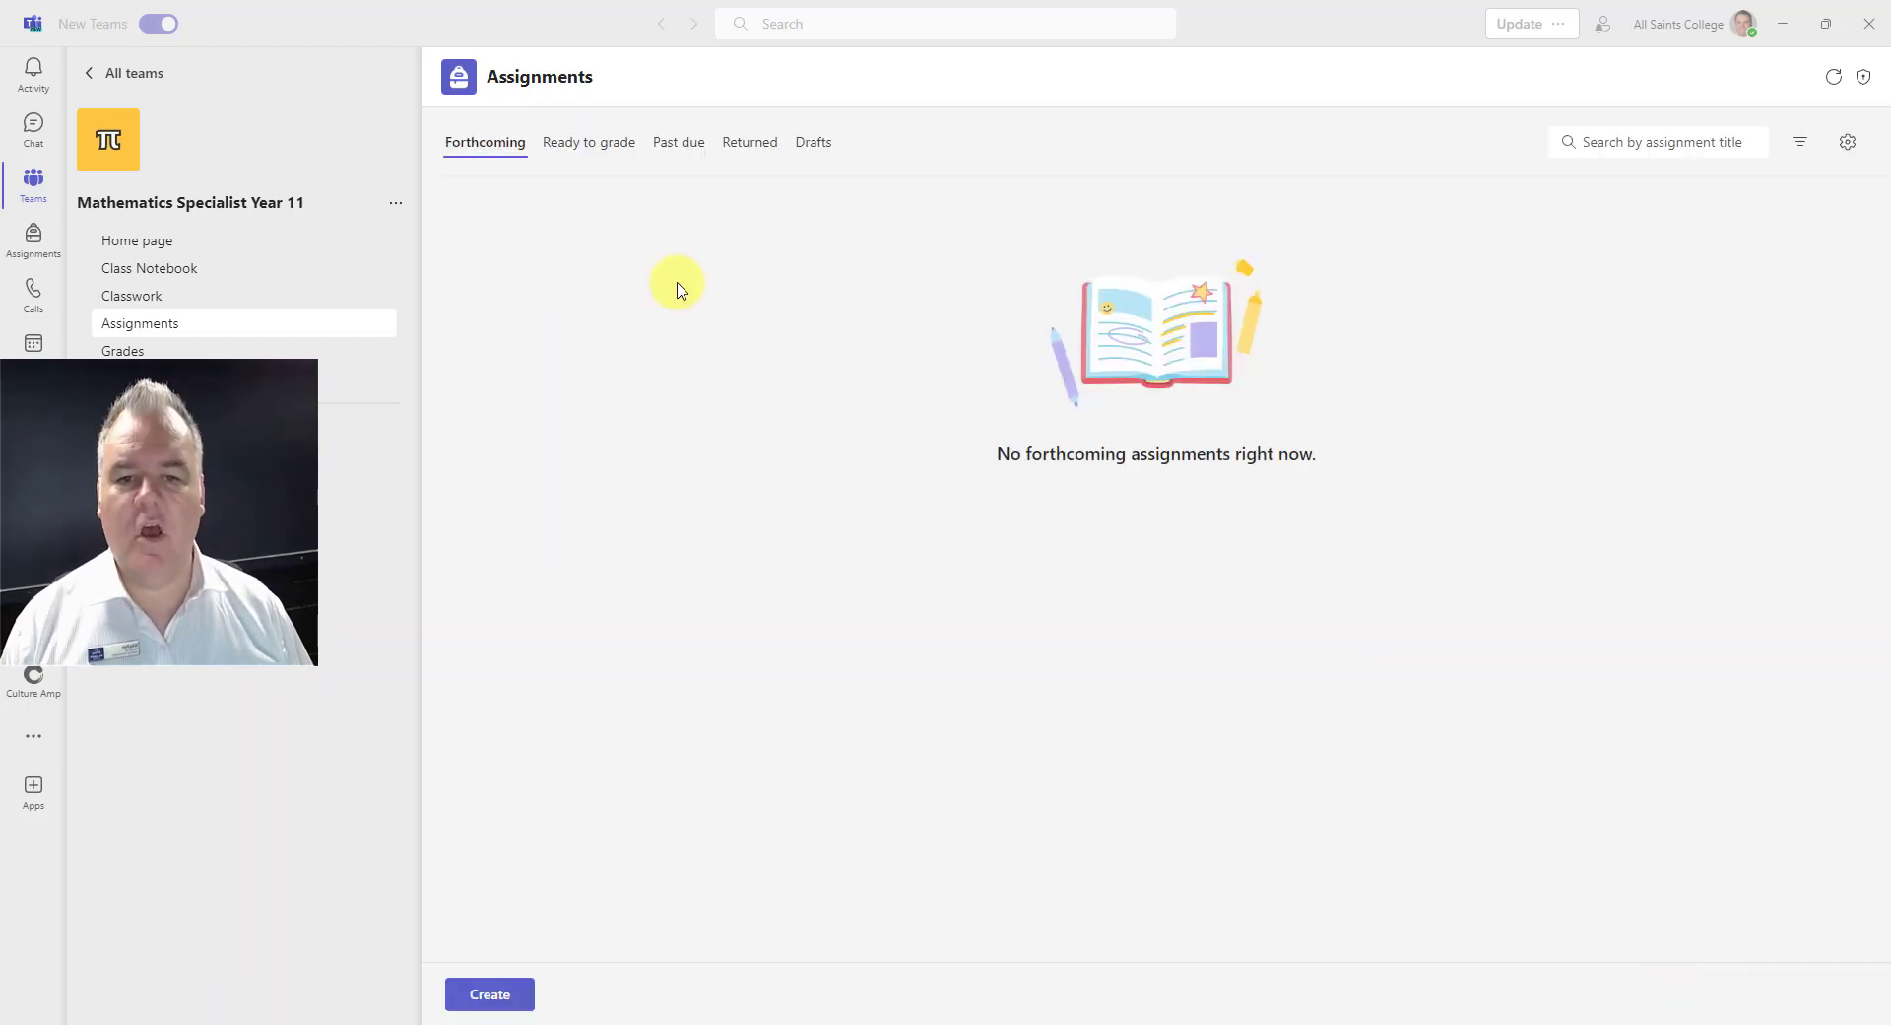
Step: Reopen the "Test" assignment from the drafts and check its scheduling options
click(819, 144)
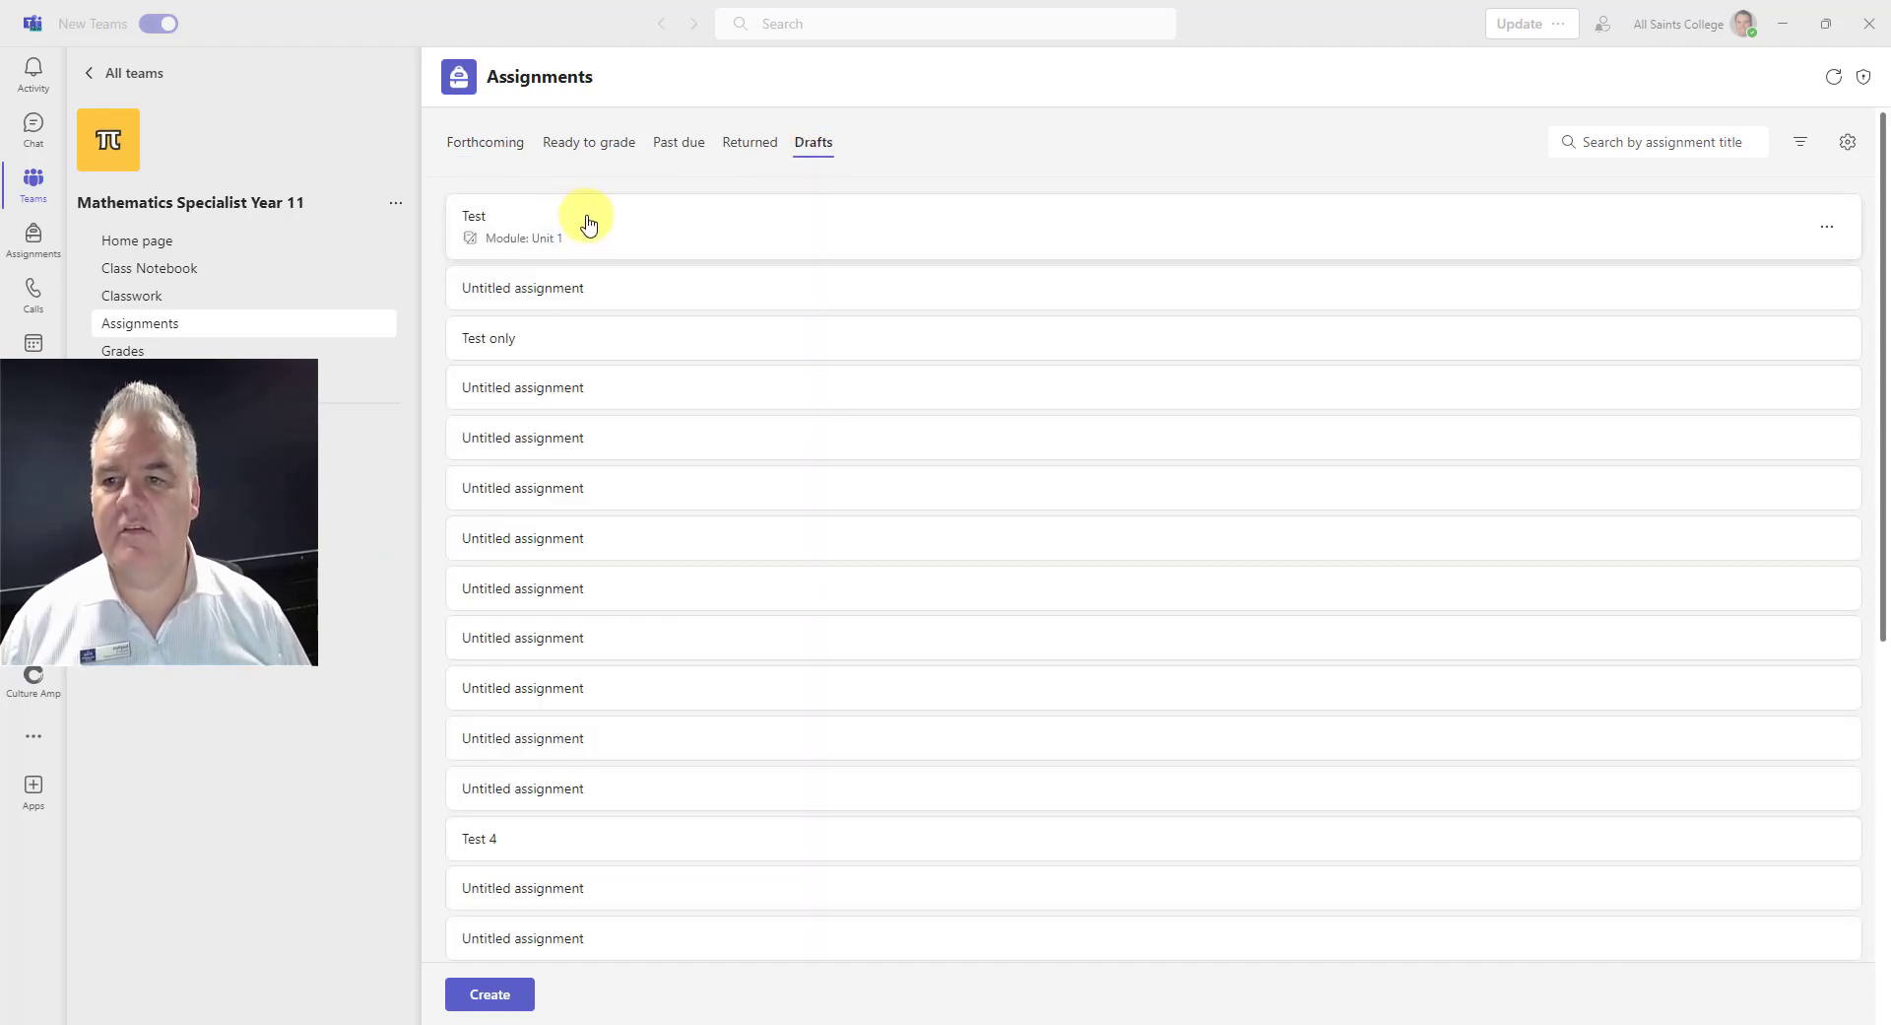
click(586, 222)
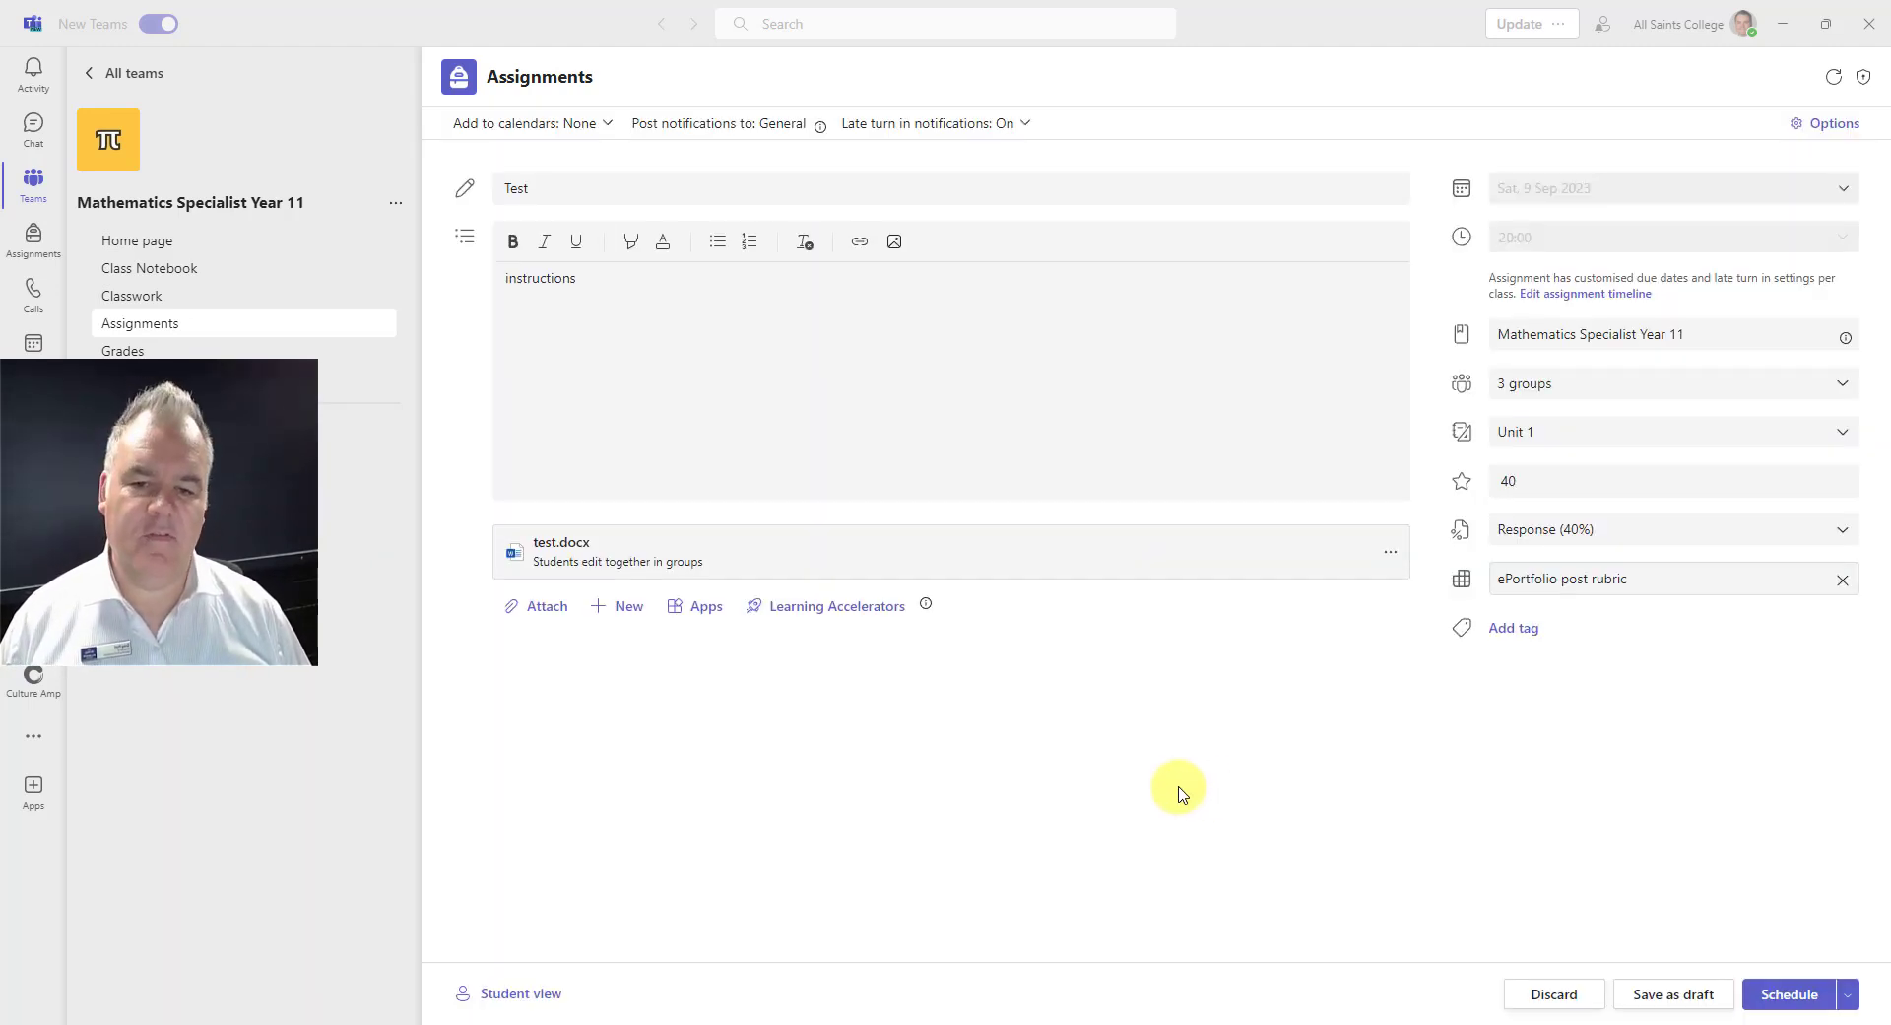
click(1849, 997)
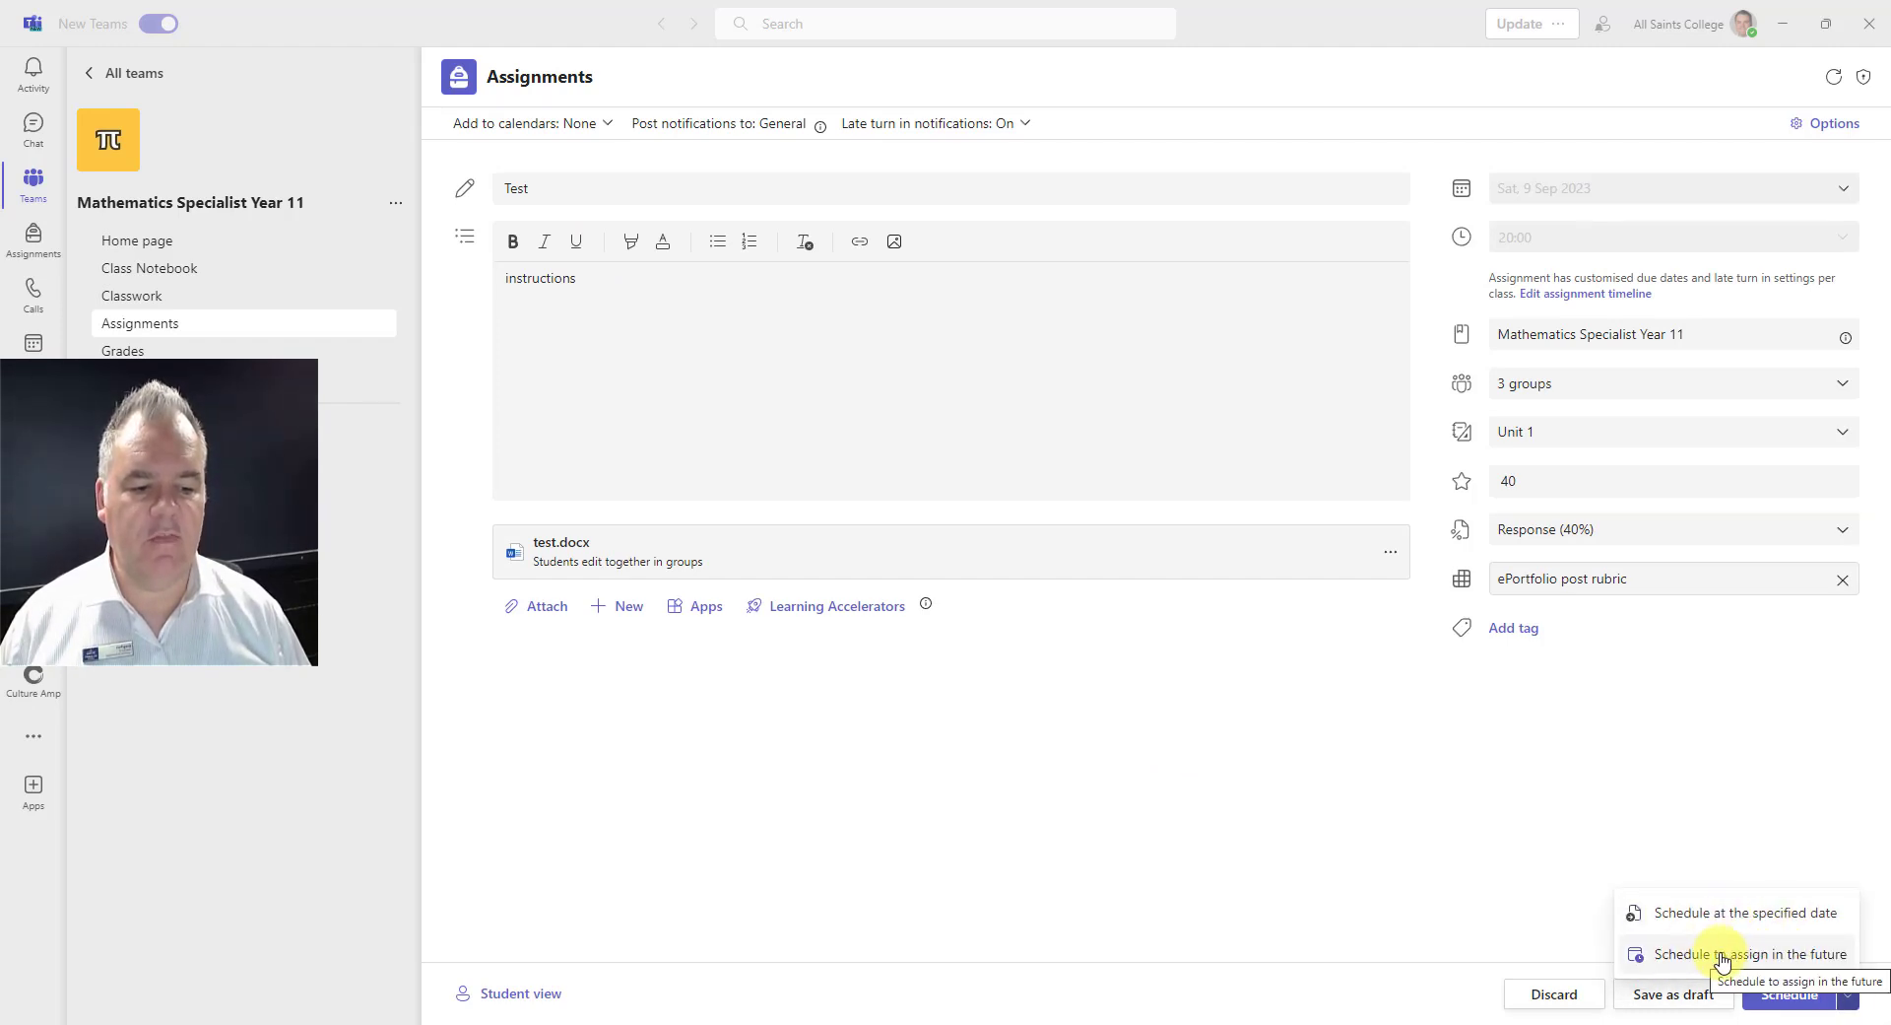
mouse_move(1613, 229)
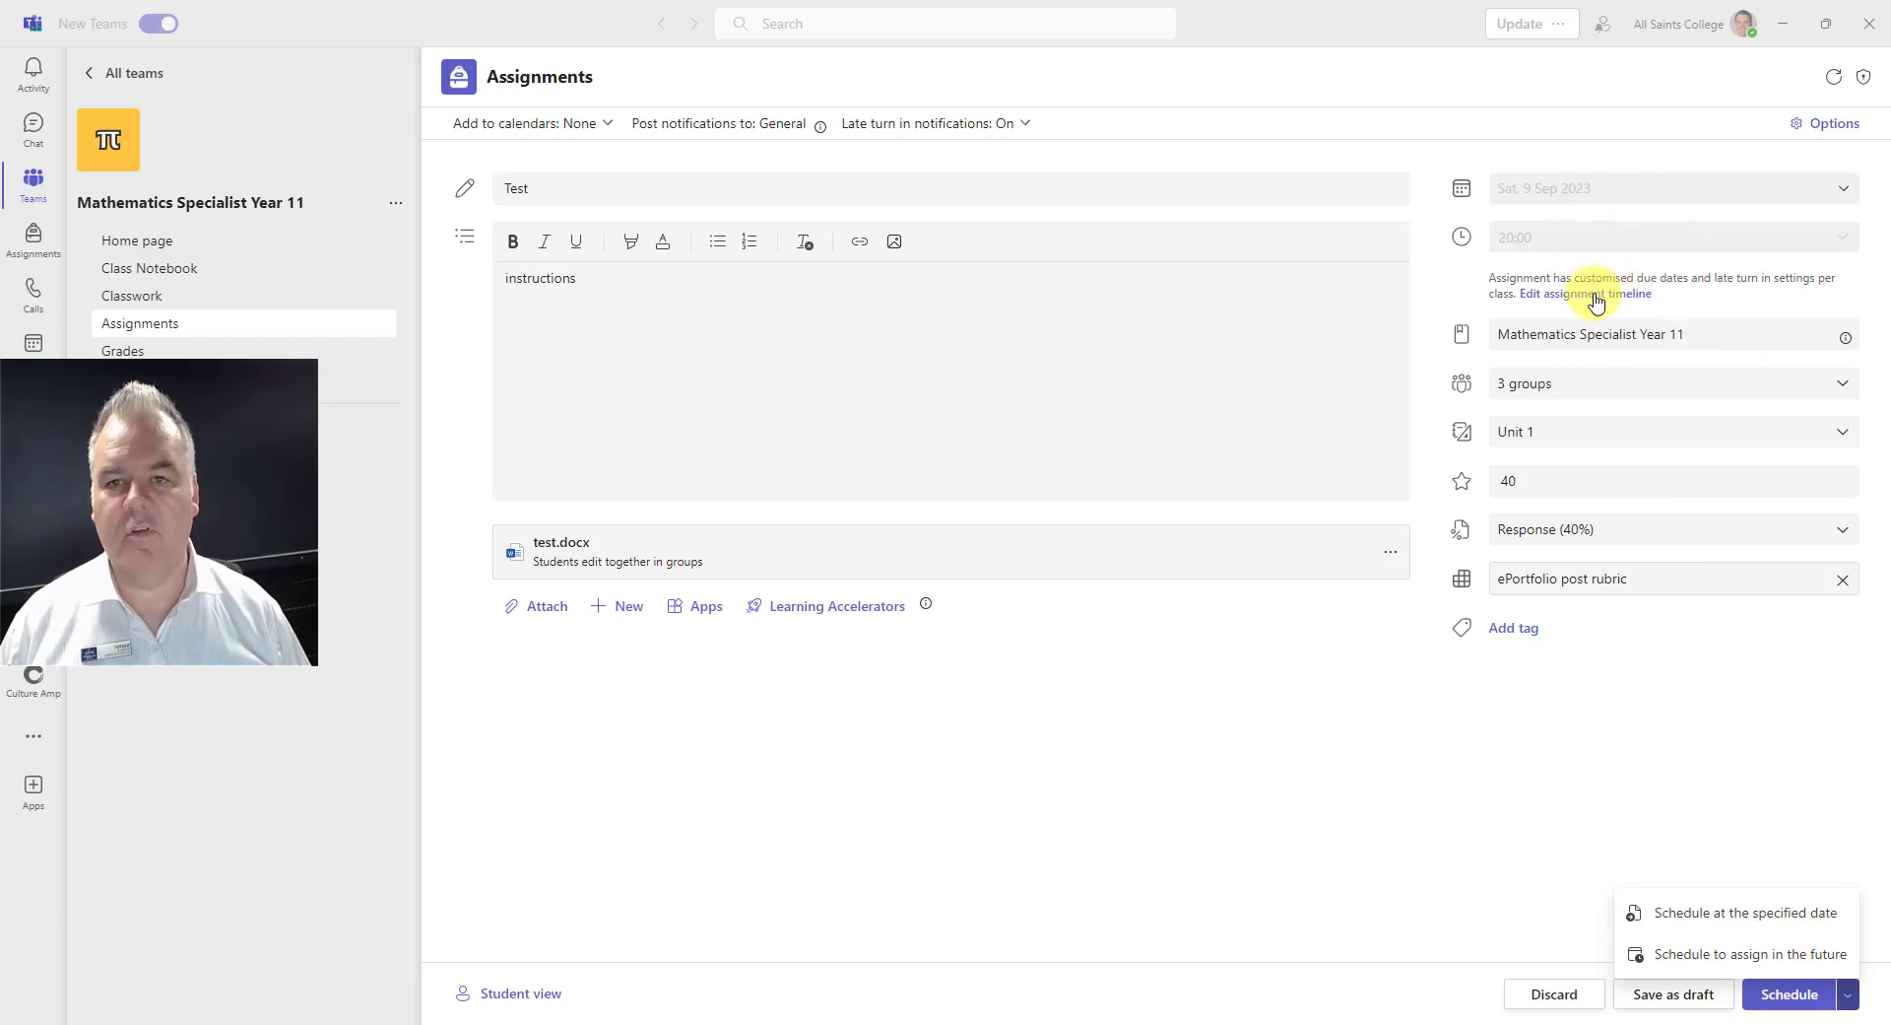
click(1145, 724)
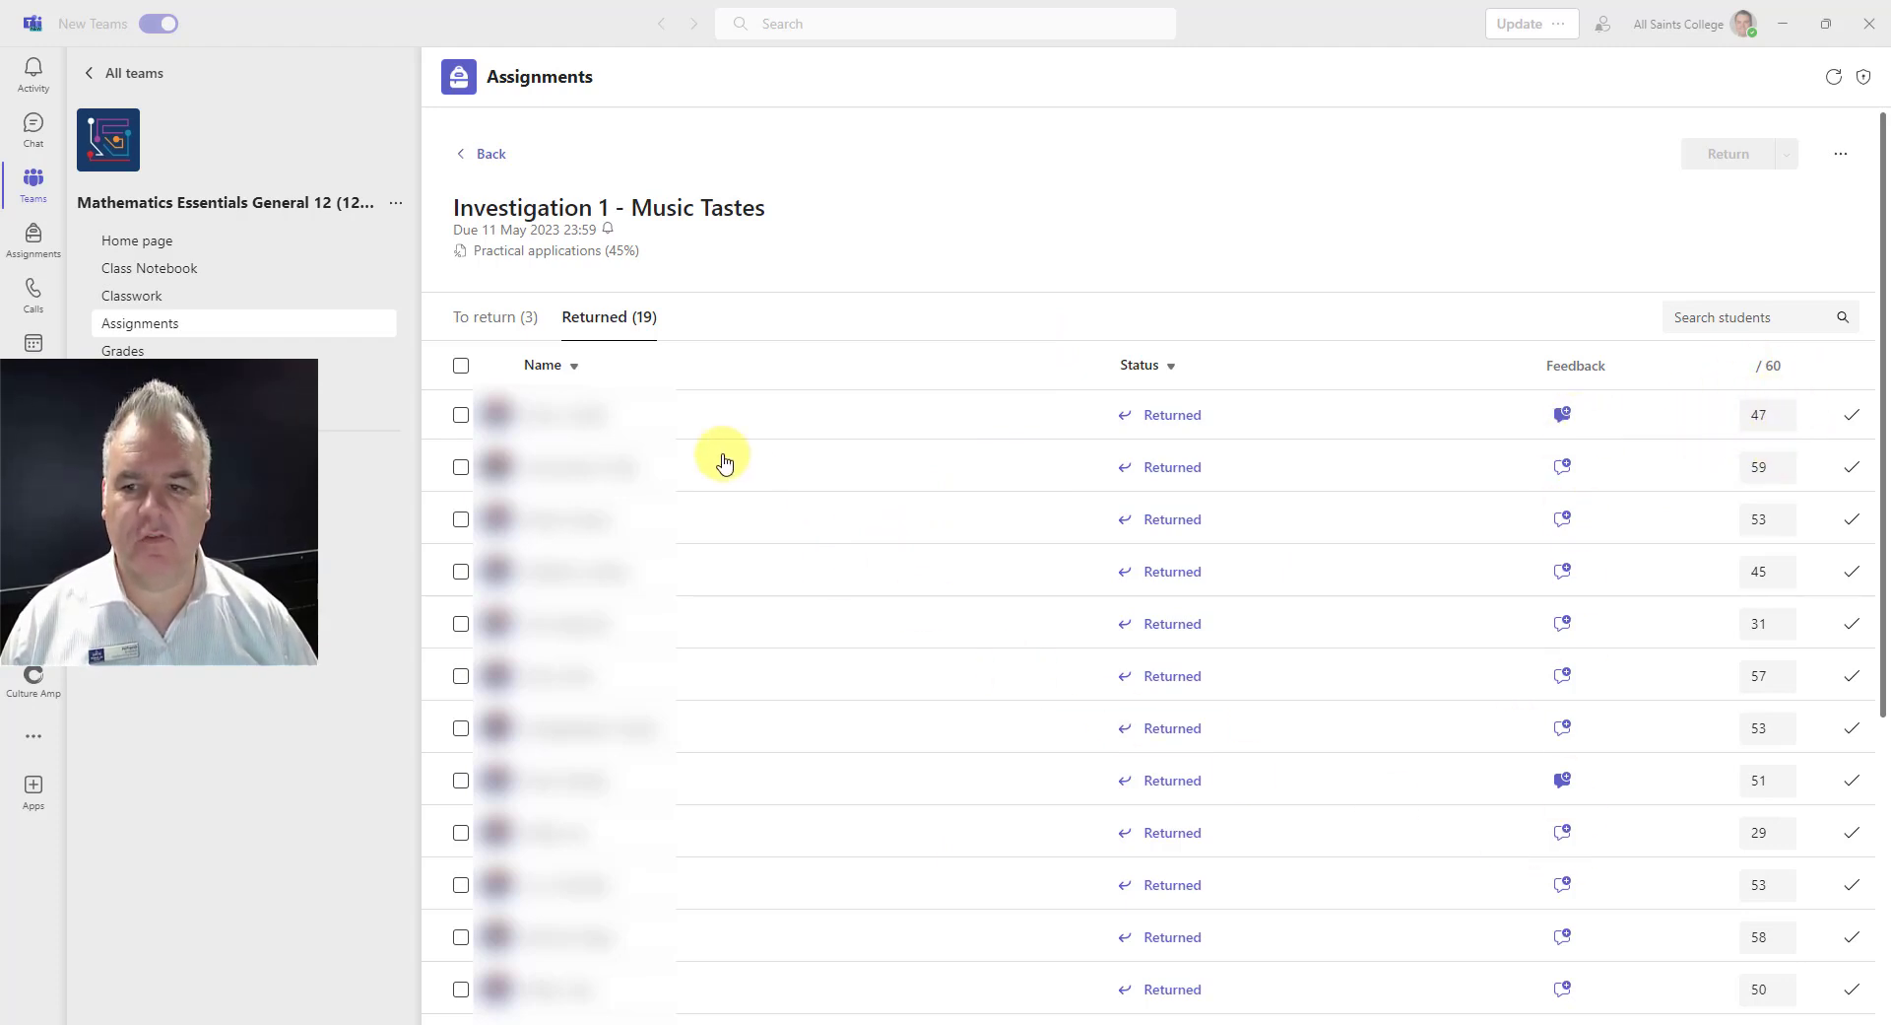
Step: Open the first student's returned submission for Investigation 1 - Music Tastes and review the document and its comments
click(655, 423)
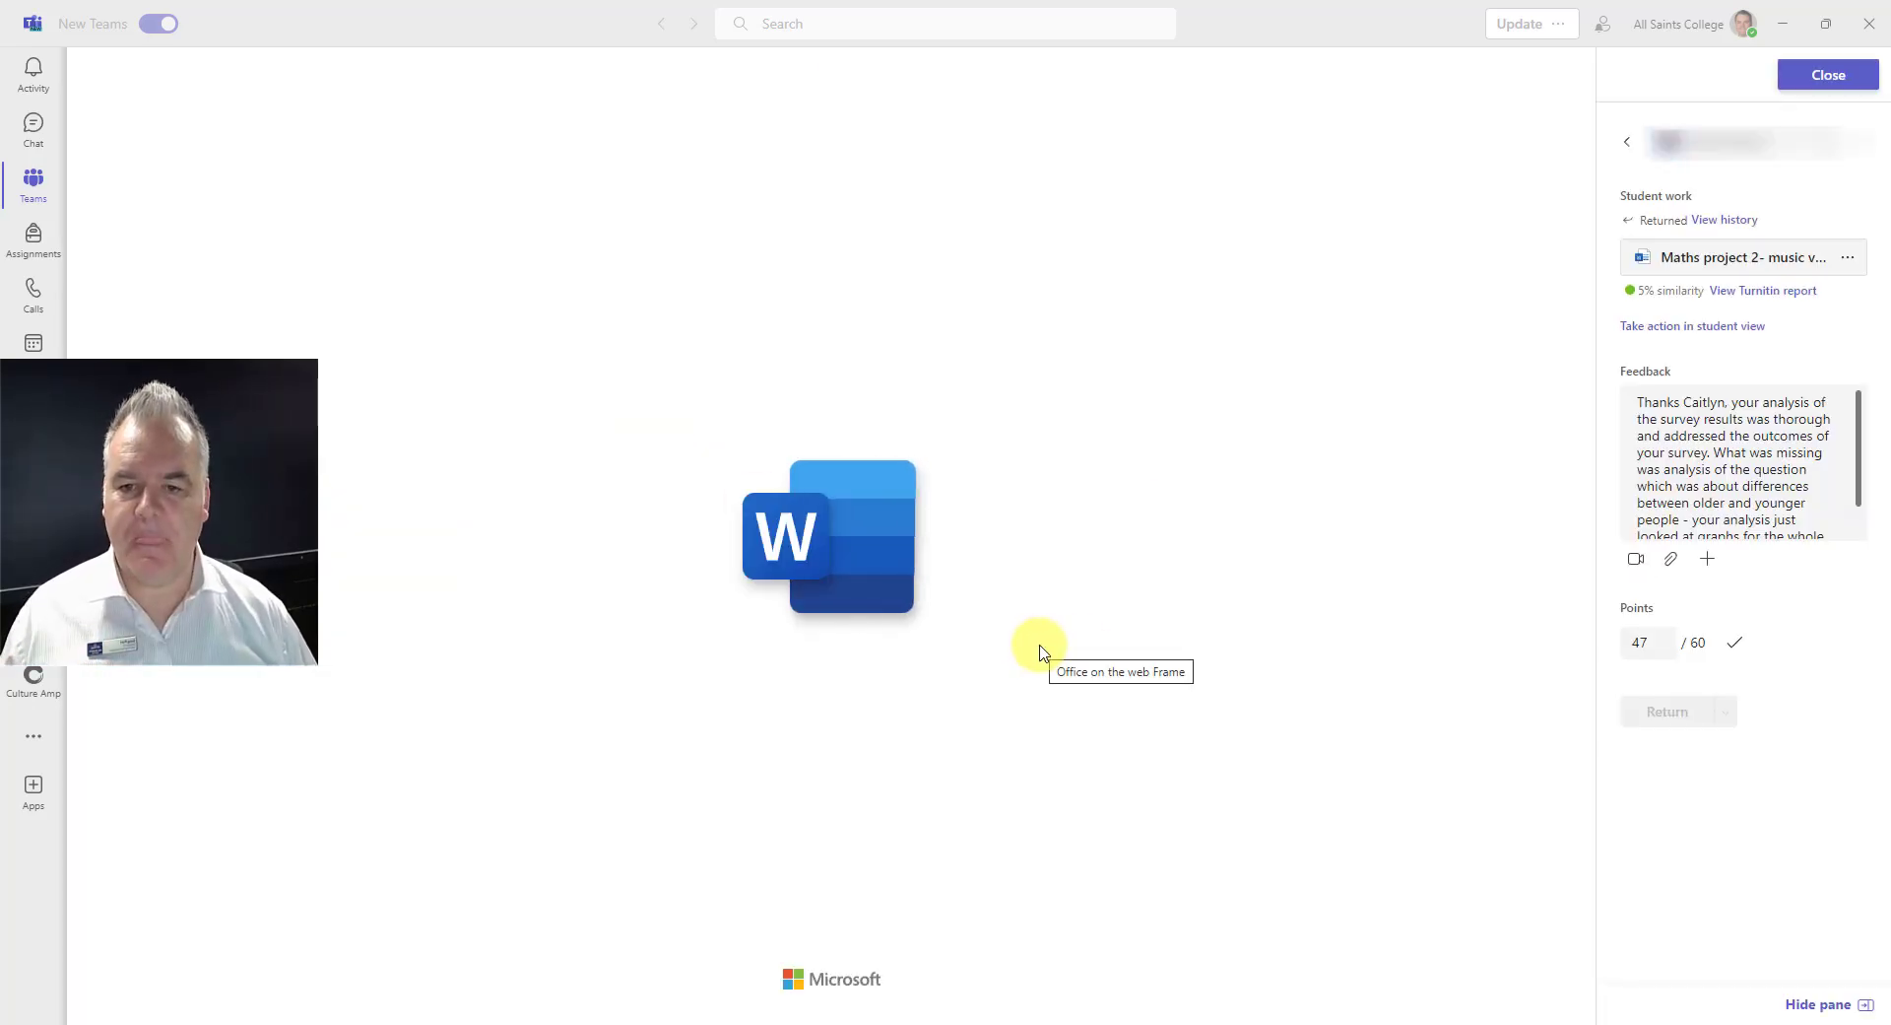
scroll(891, 709, down, 15)
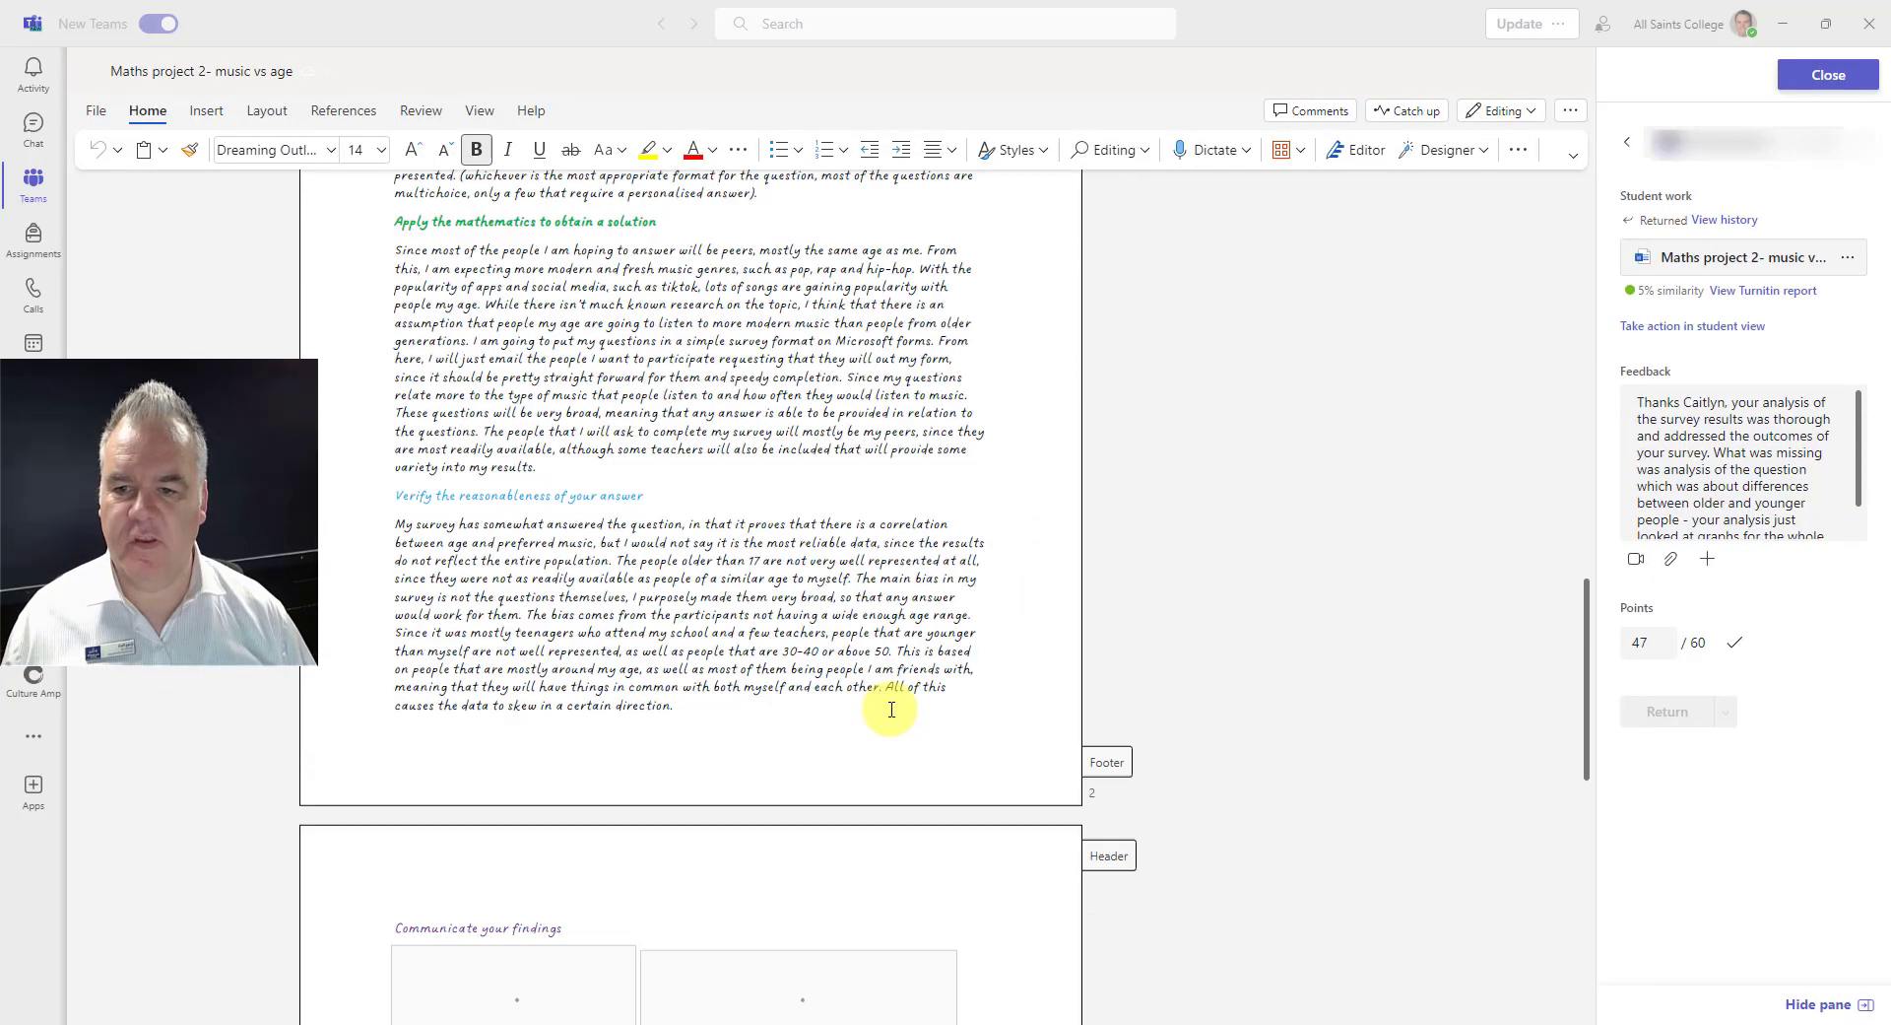
scroll(891, 714, up, 12)
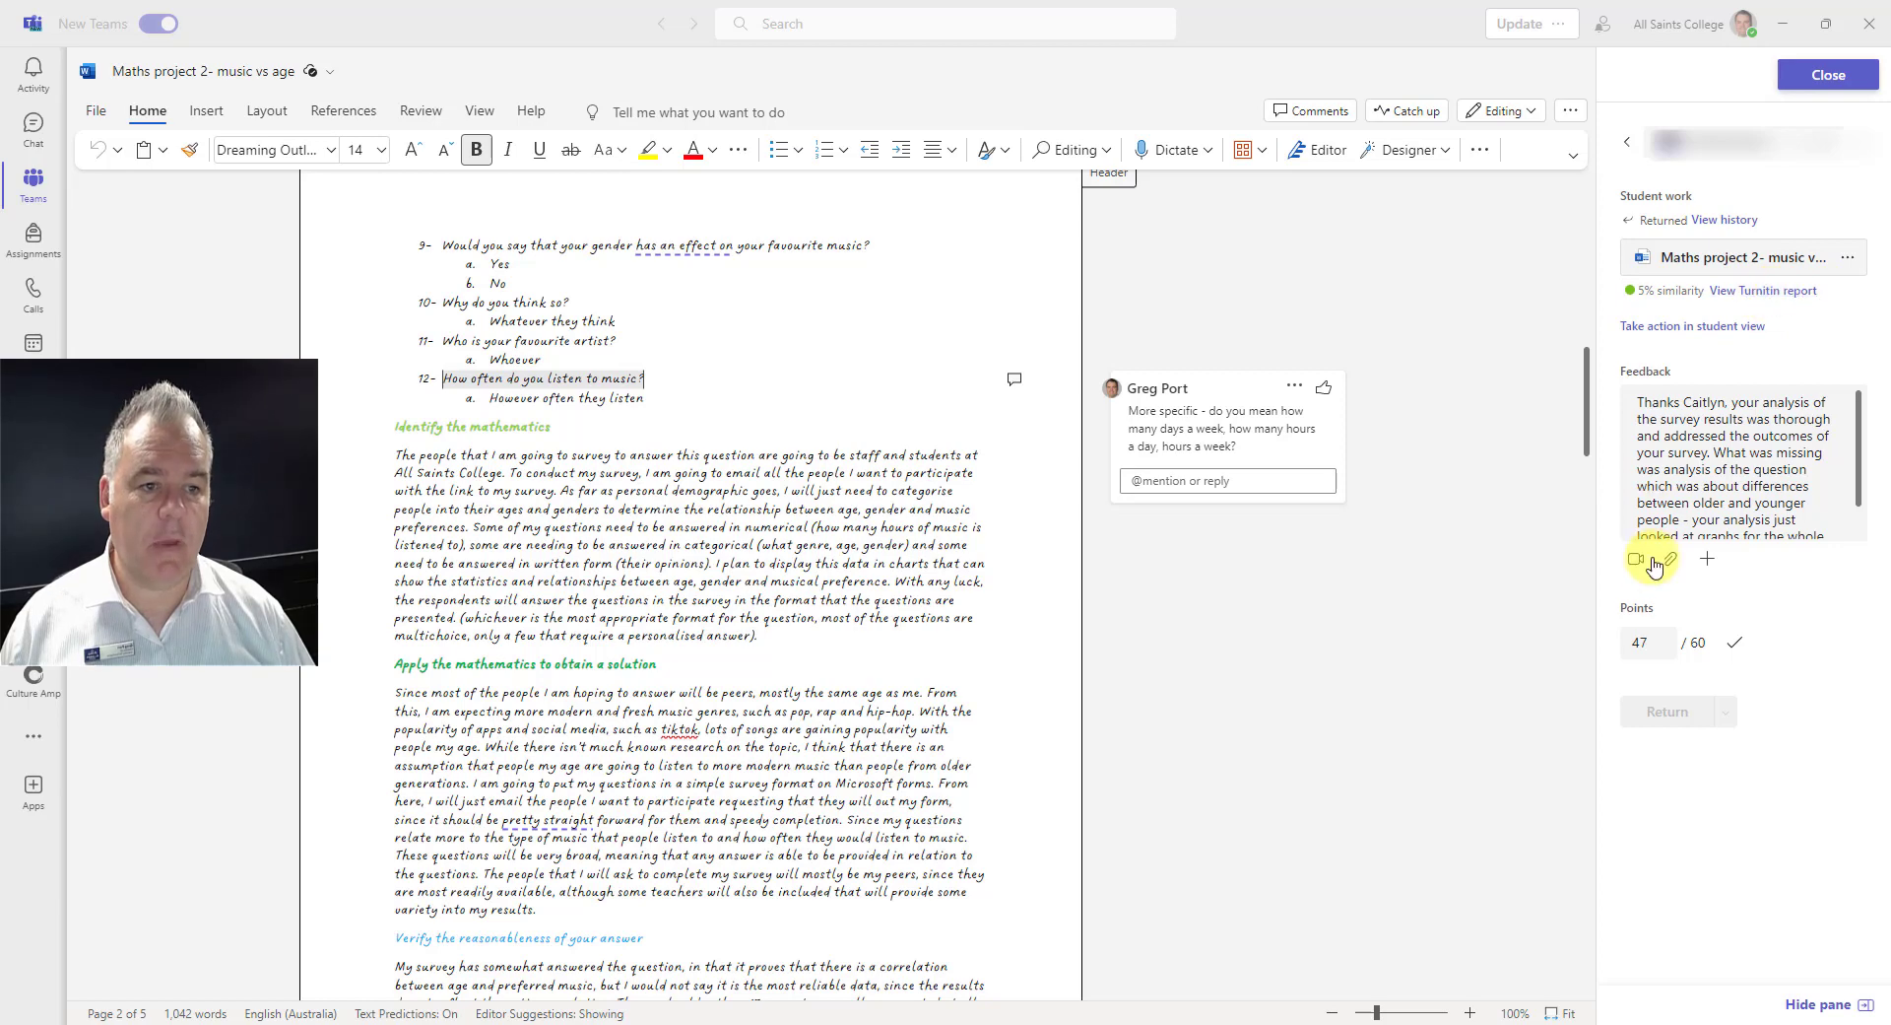
Step: Step through the next three students' submissions to view their work, feedback and points
click(1866, 156)
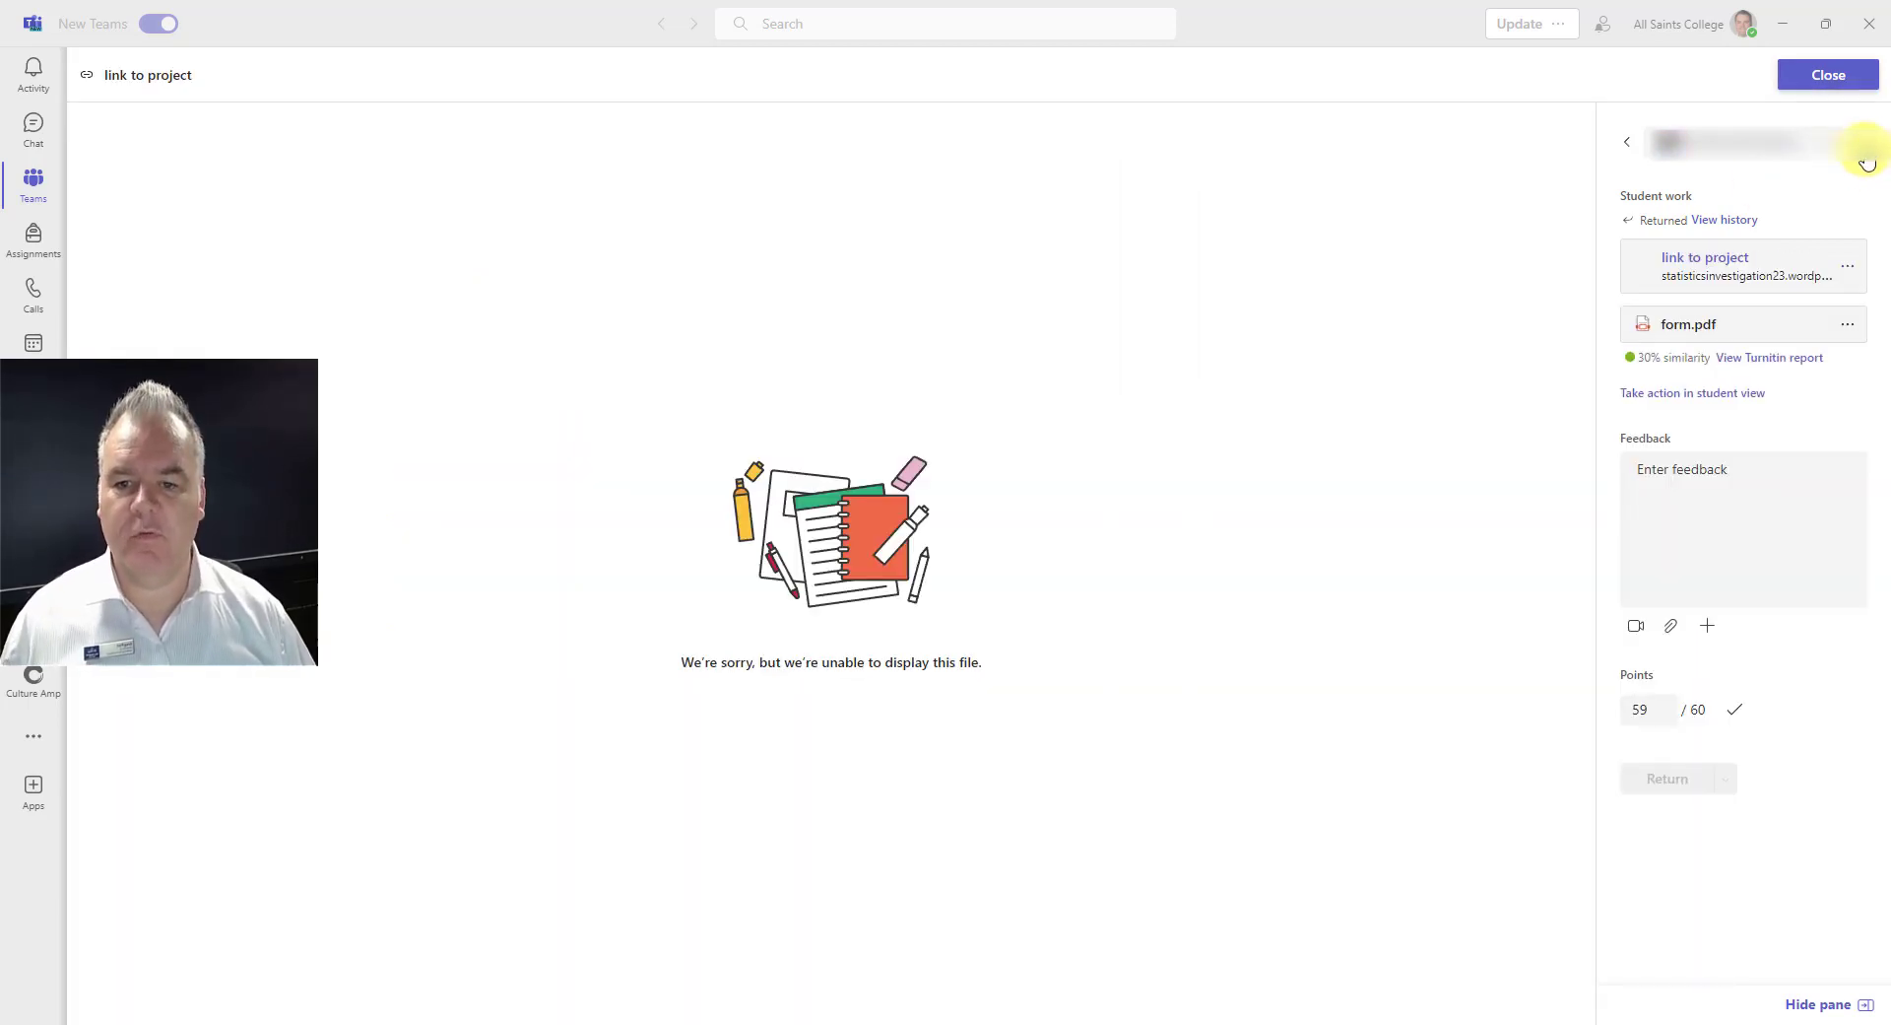
click(1865, 156)
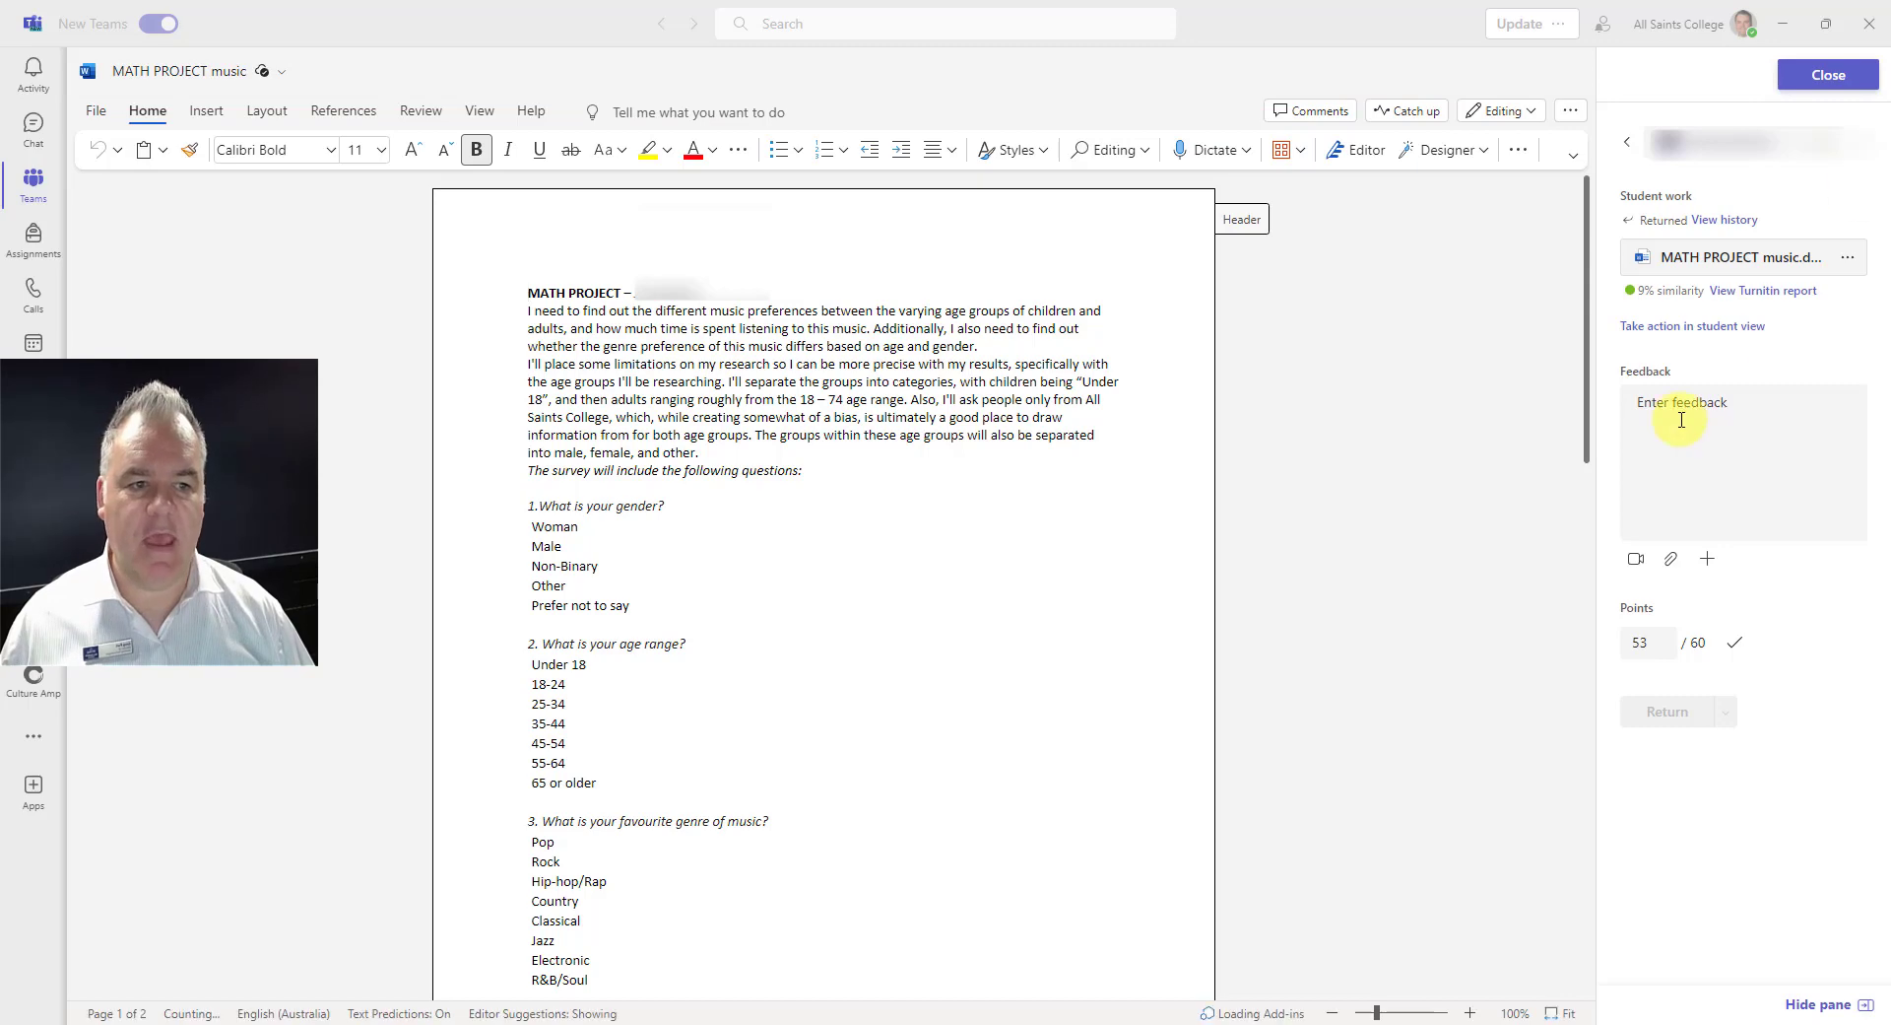
click(1866, 155)
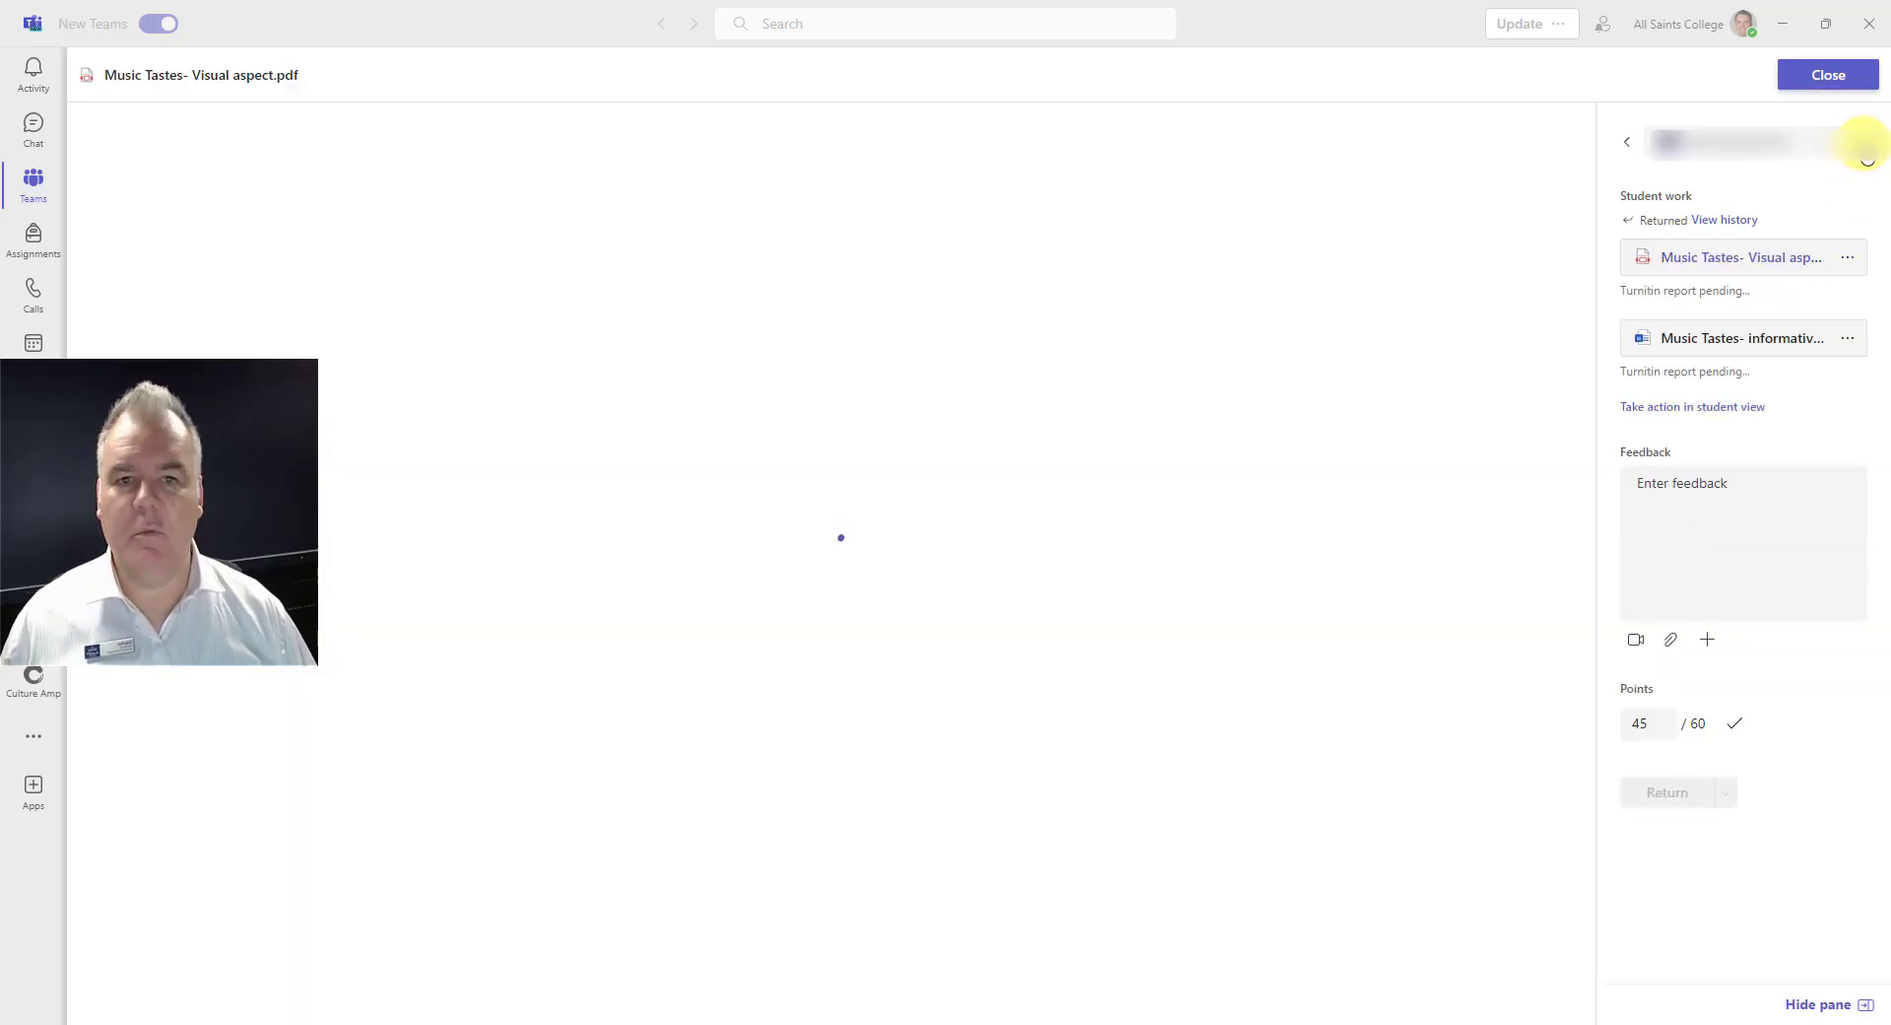